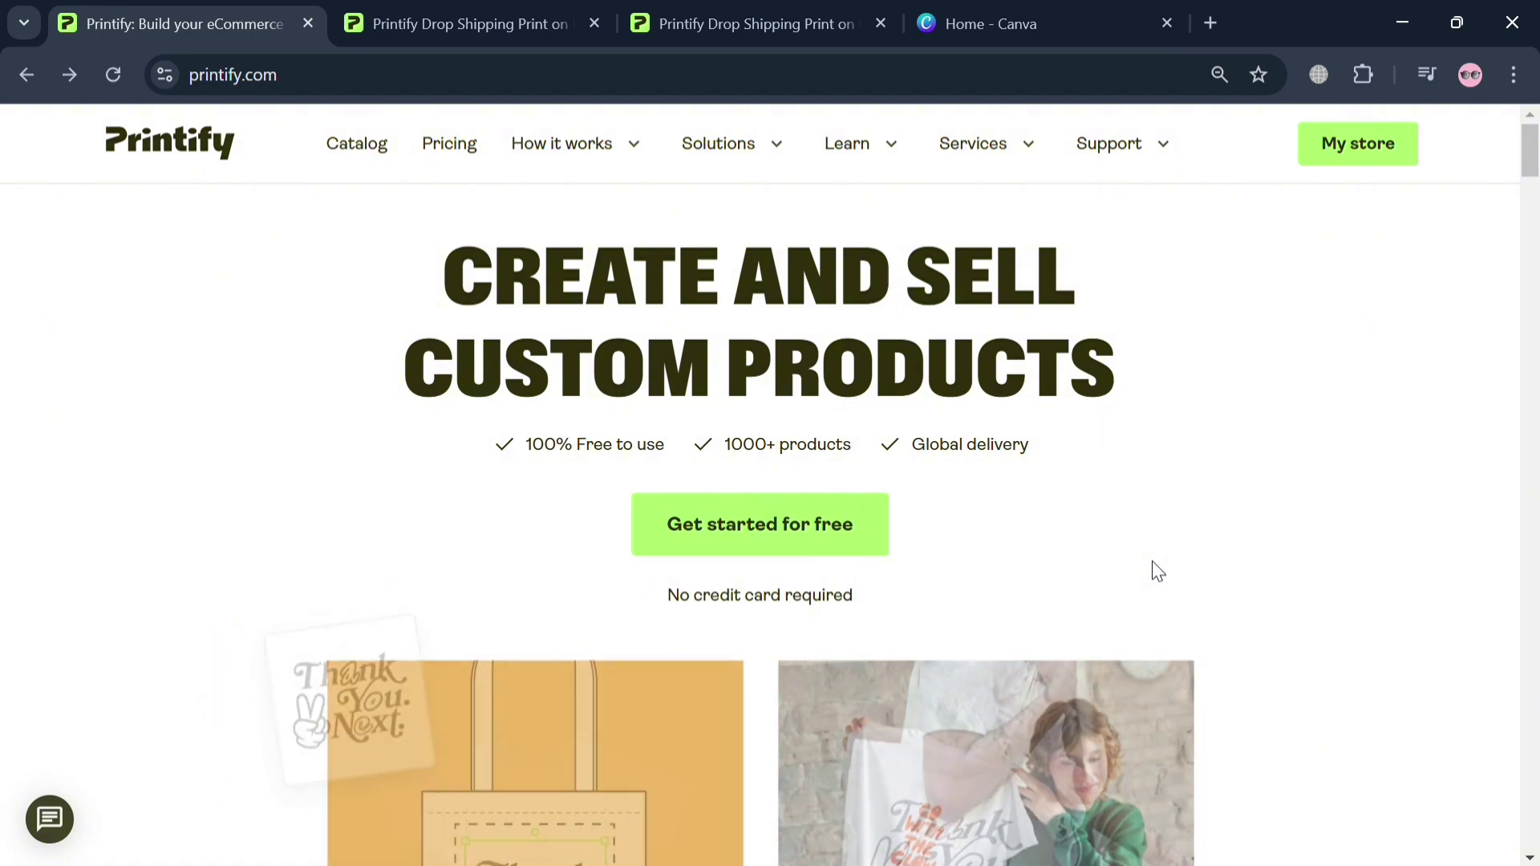
{"action": "scroll", "coordinate": [1158, 571], "scroll_direction": "down", "scroll_amount": 6}
{"action": "scroll", "coordinate": [1157, 571], "scroll_direction": "down", "scroll_amount": 9}
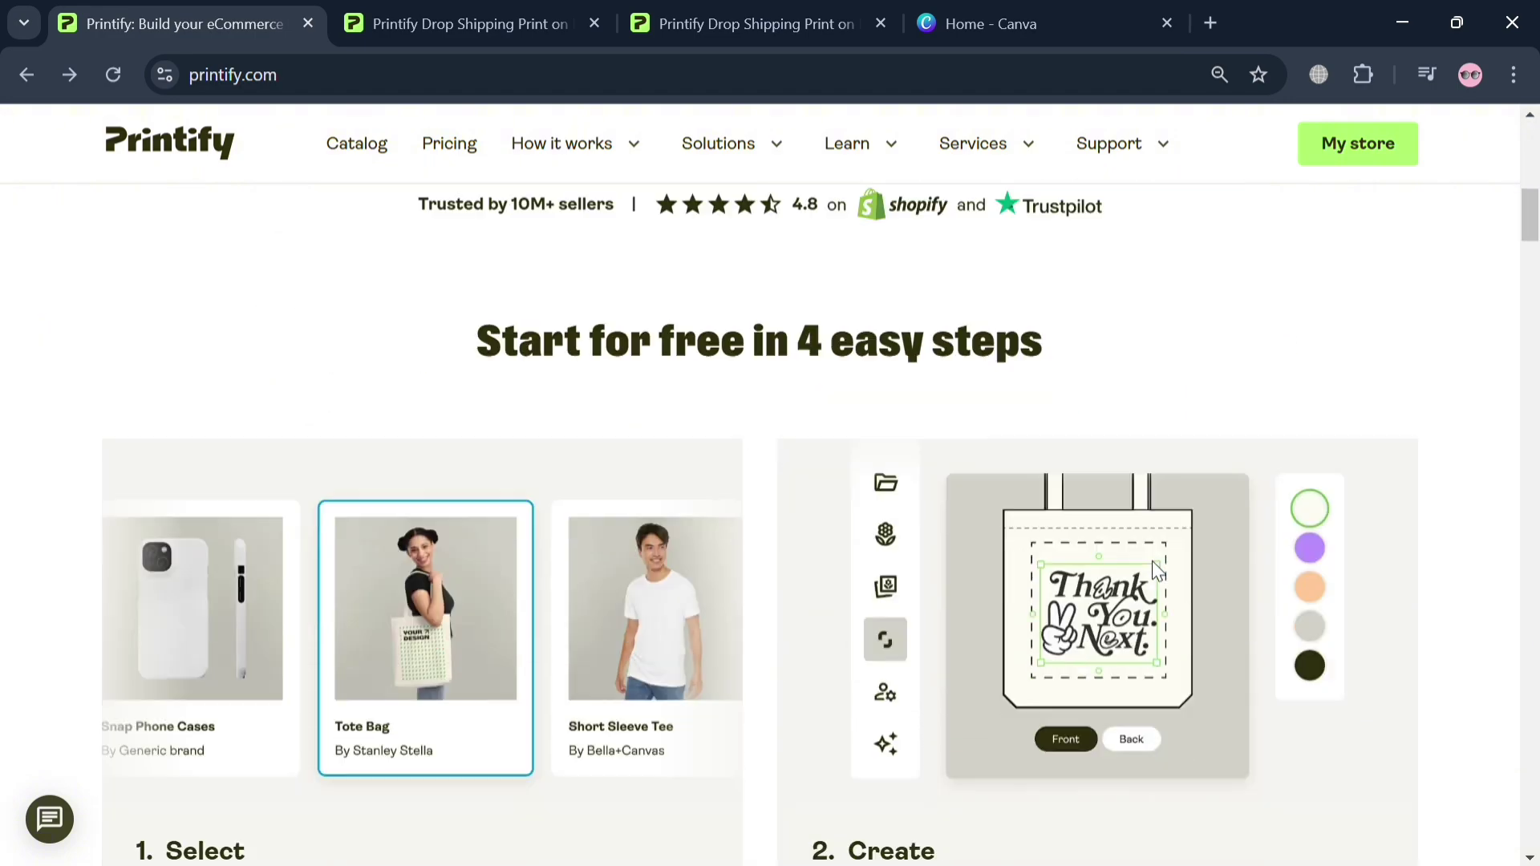
{"action": "scroll", "coordinate": [1158, 571], "scroll_direction": "down", "scroll_amount": 14}
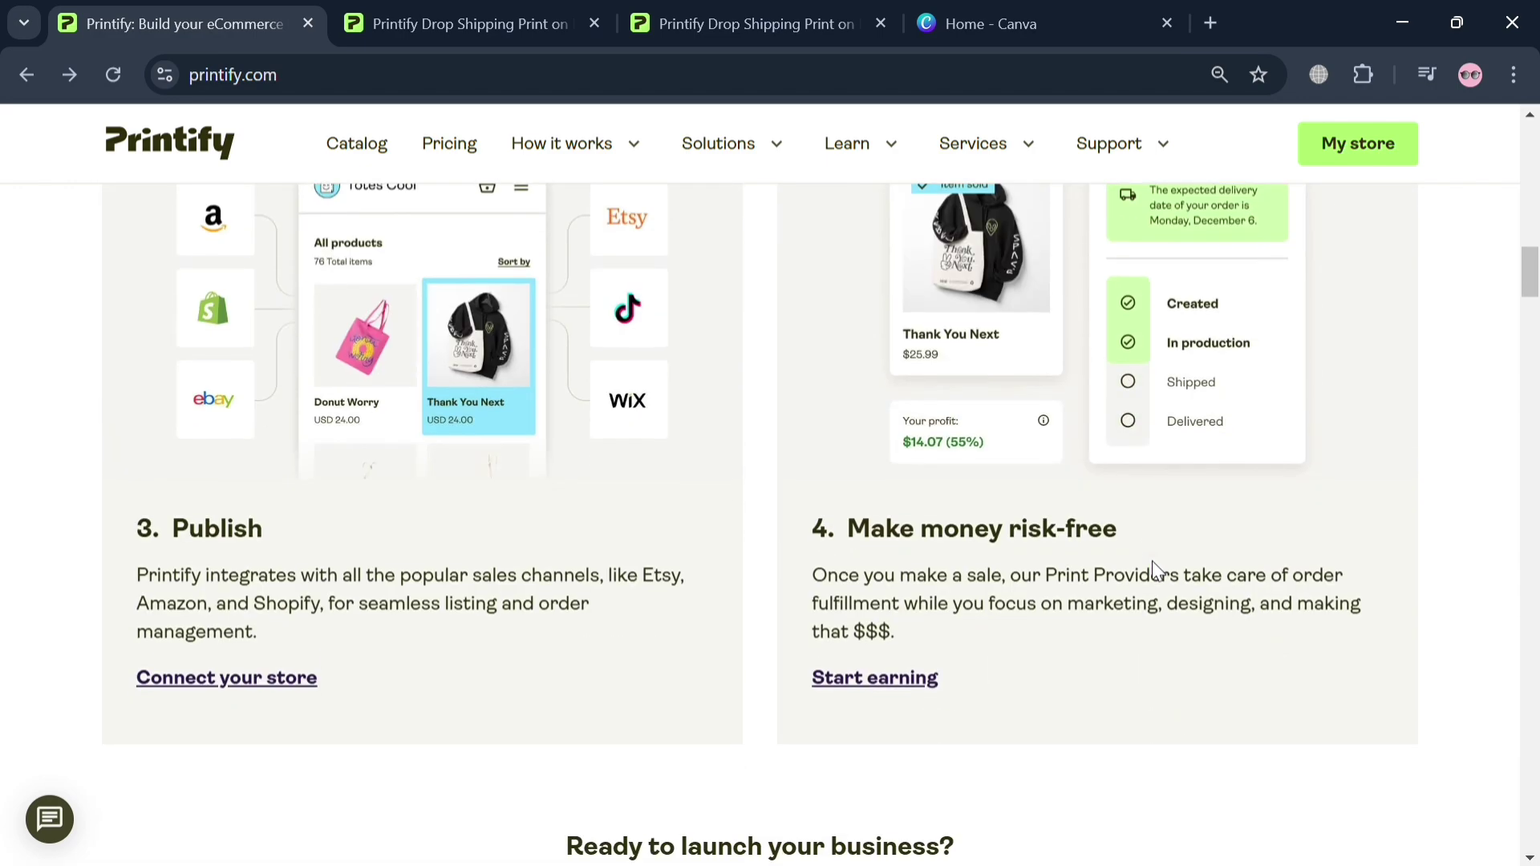
{"action": "scroll", "coordinate": [1161, 571], "scroll_direction": "down", "scroll_amount": 14}
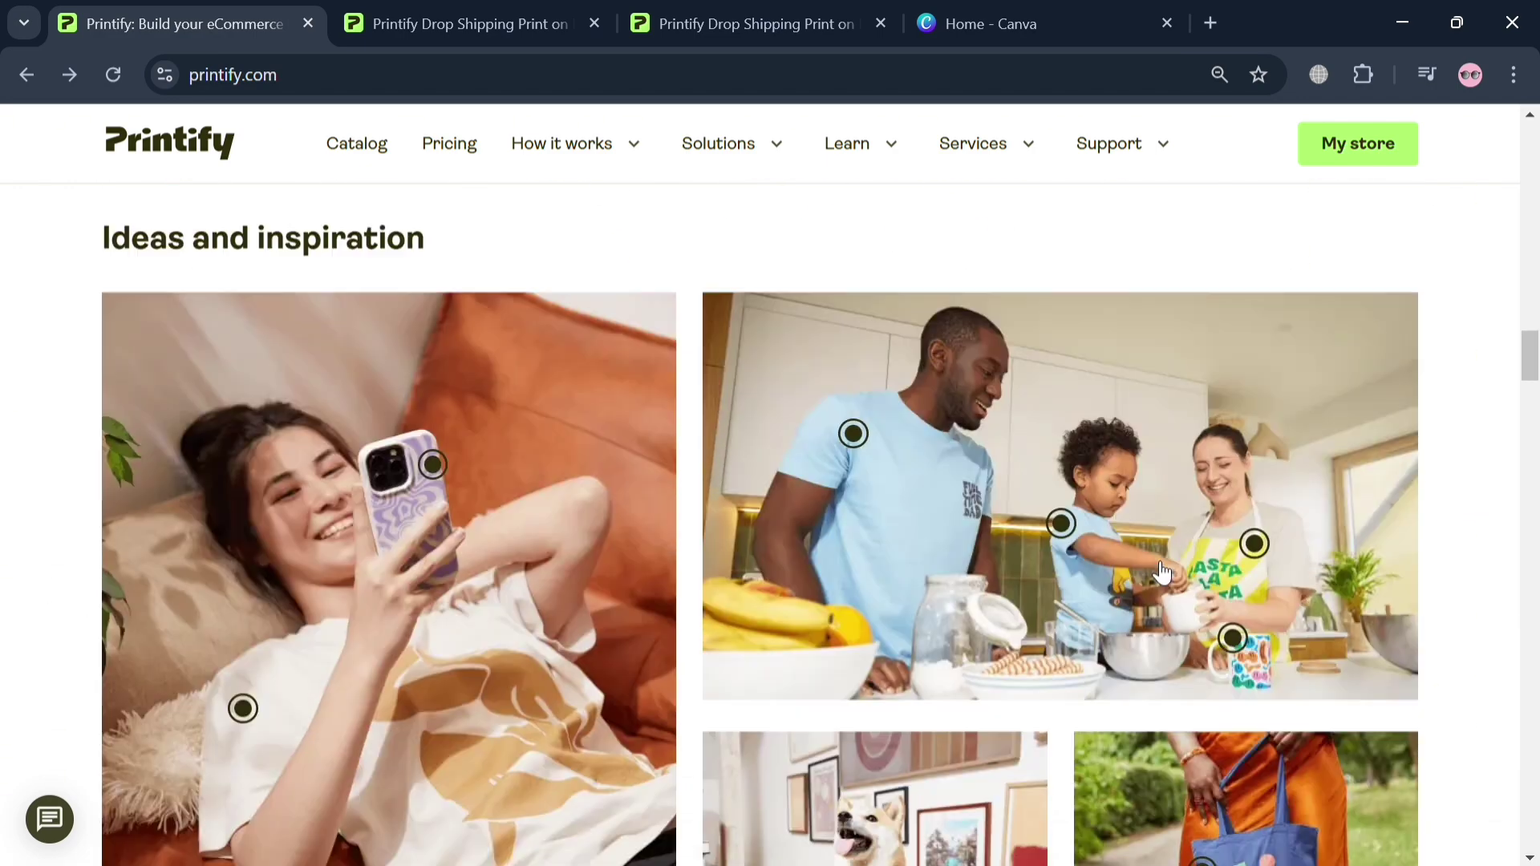
{"action": "scroll", "coordinate": [1158, 571], "scroll_direction": "down", "scroll_amount": 12}
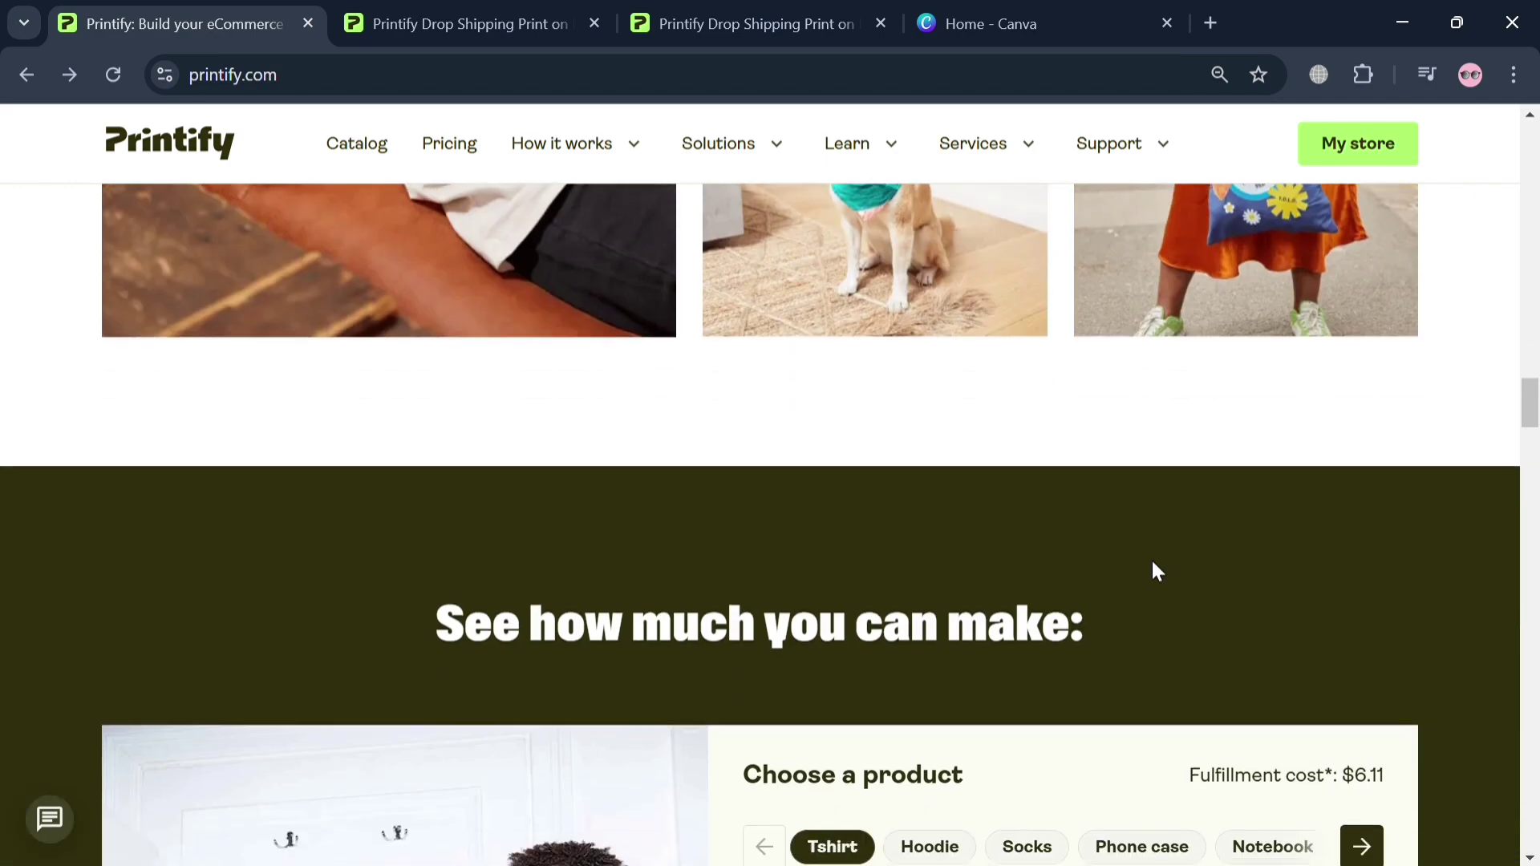
{"action": "scroll", "coordinate": [1157, 572], "scroll_direction": "down", "scroll_amount": 14}
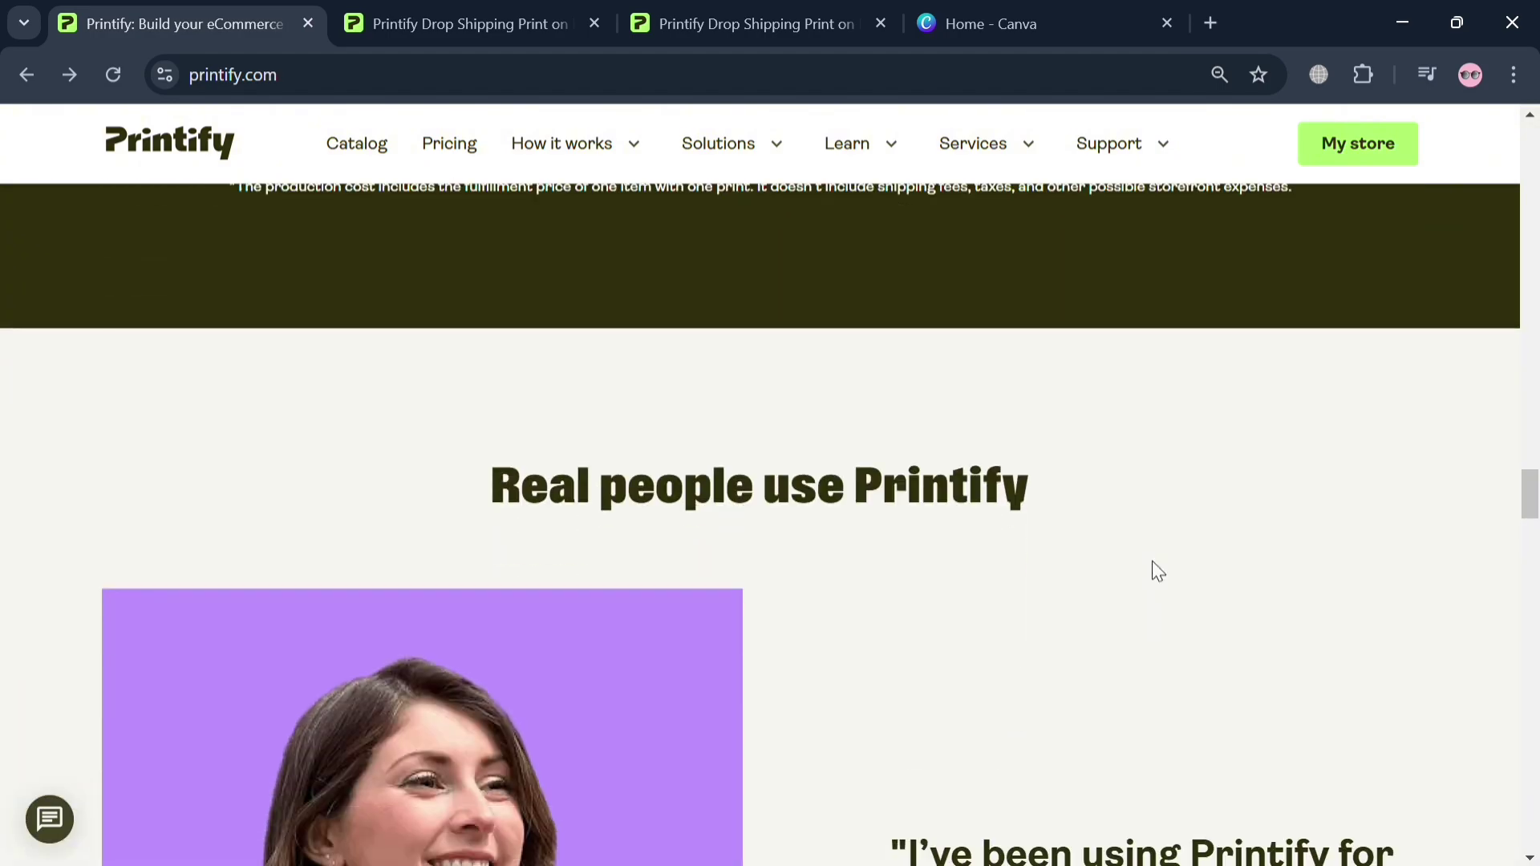
{"action": "scroll", "coordinate": [1161, 571], "scroll_direction": "down", "scroll_amount": 8}
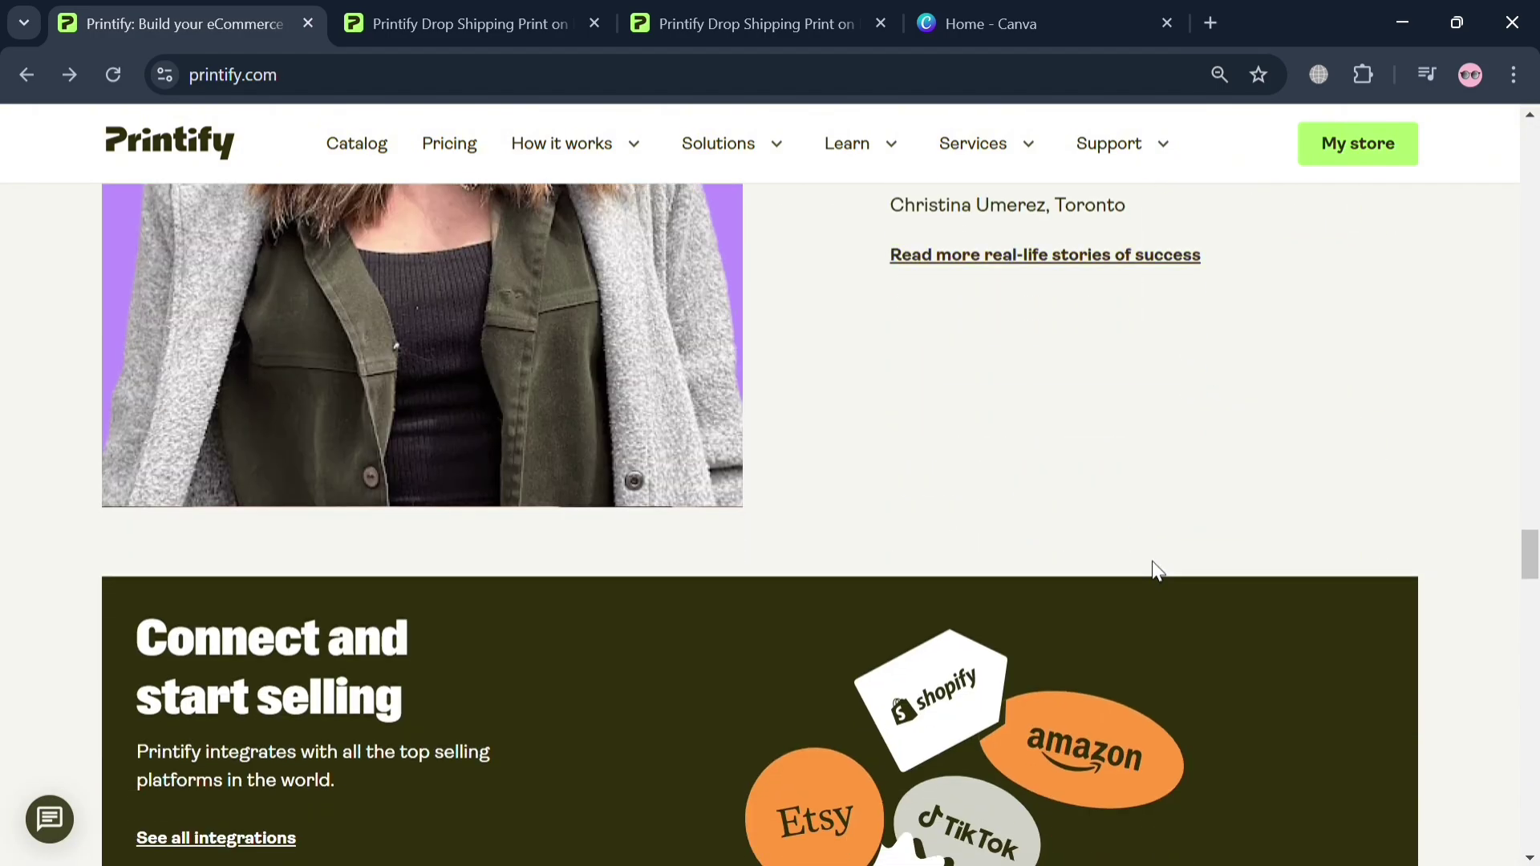
{"action": "scroll", "coordinate": [1157, 571], "scroll_direction": "down", "scroll_amount": 15}
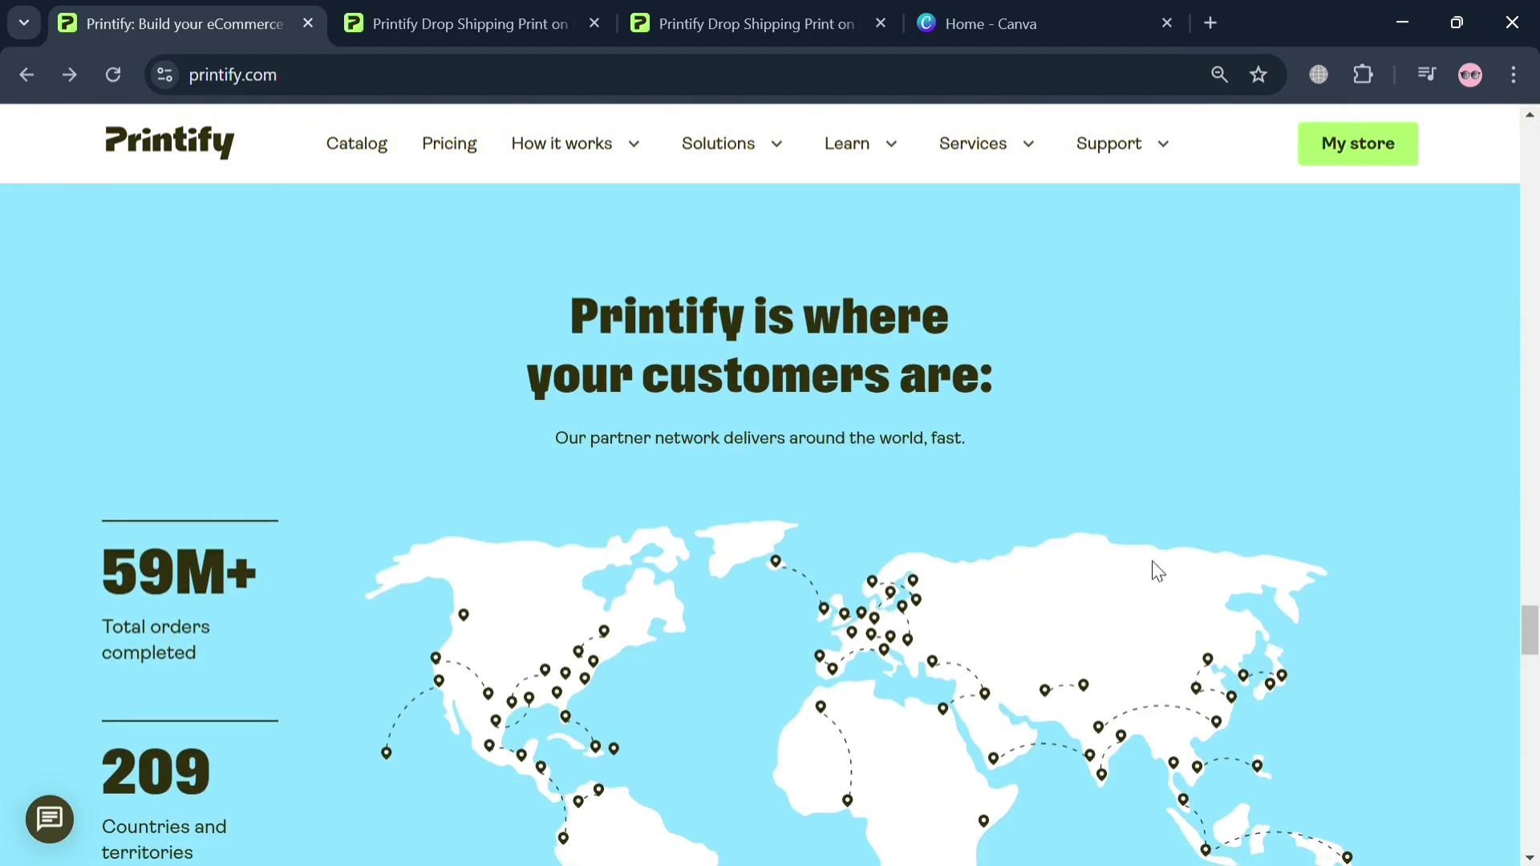
{"action": "scroll", "coordinate": [1158, 571], "scroll_direction": "down", "scroll_amount": 11}
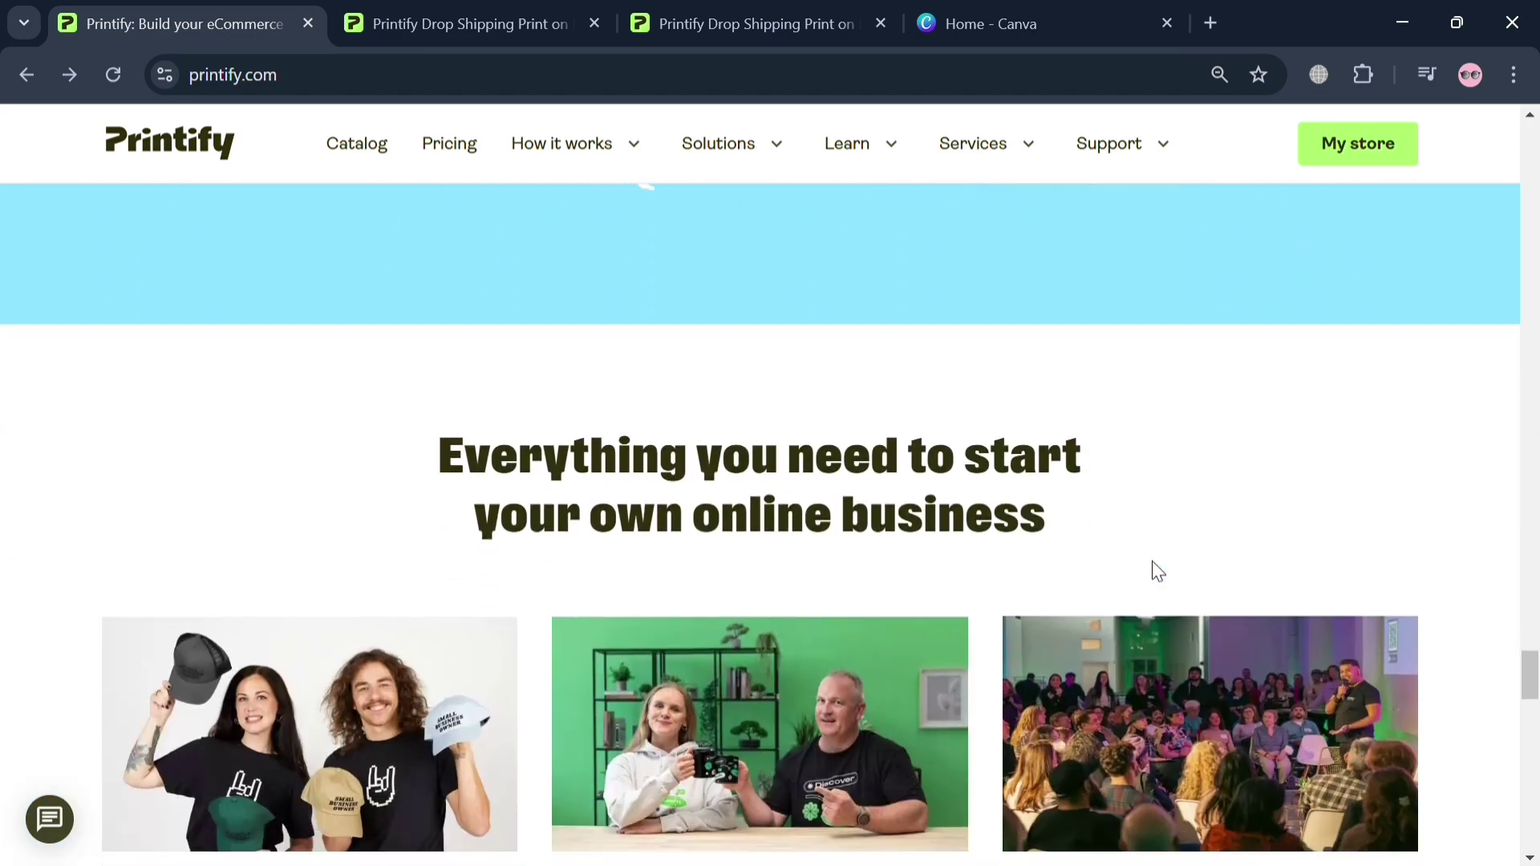
{"action": "scroll", "coordinate": [1161, 571], "scroll_direction": "down", "scroll_amount": 12}
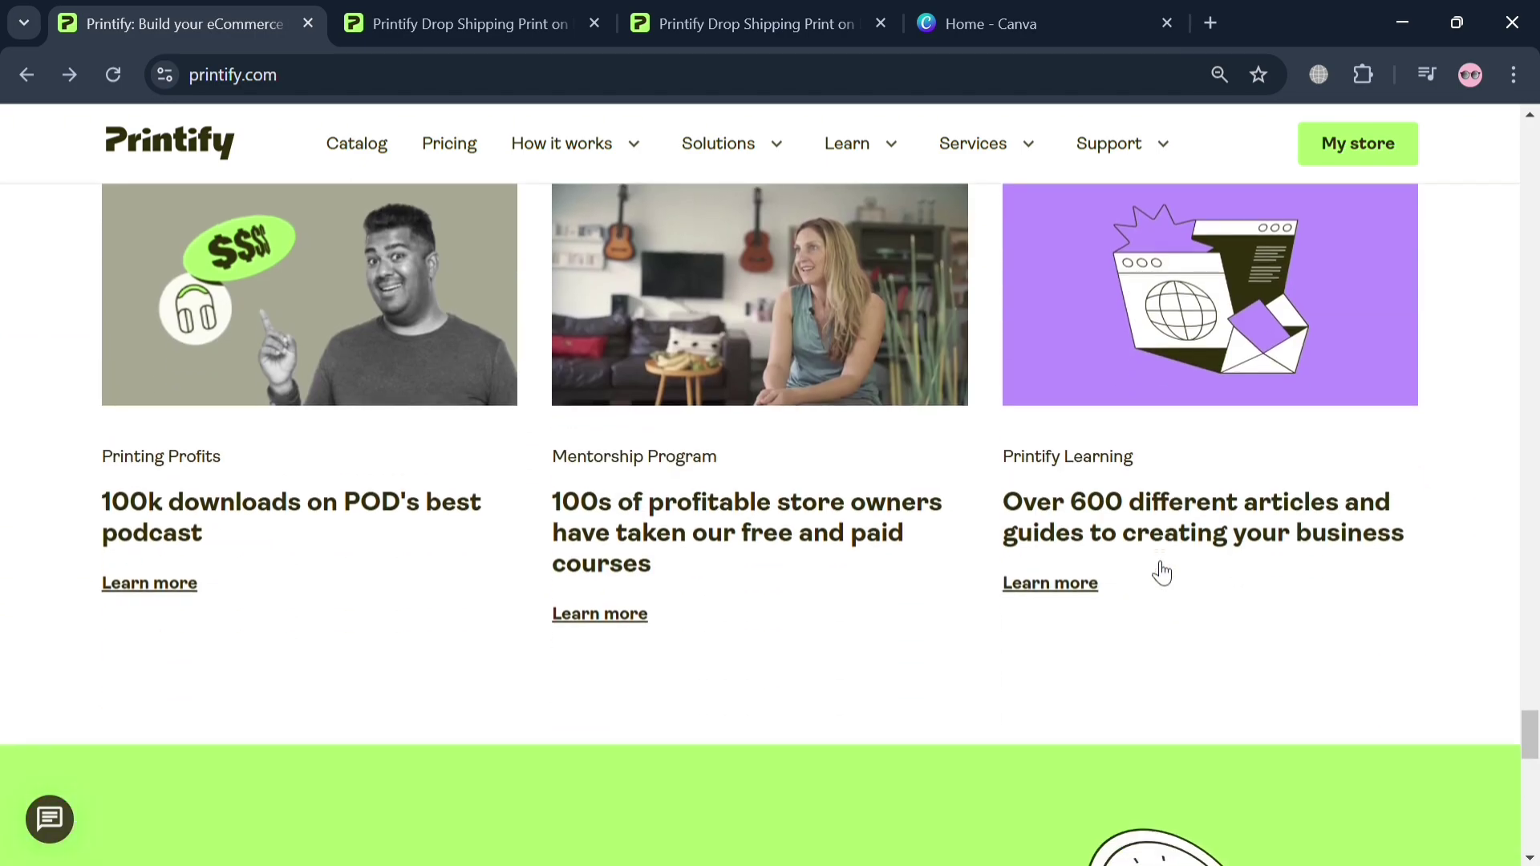
{"action": "scroll", "coordinate": [1155, 571], "scroll_direction": "up", "scroll_amount": 20}
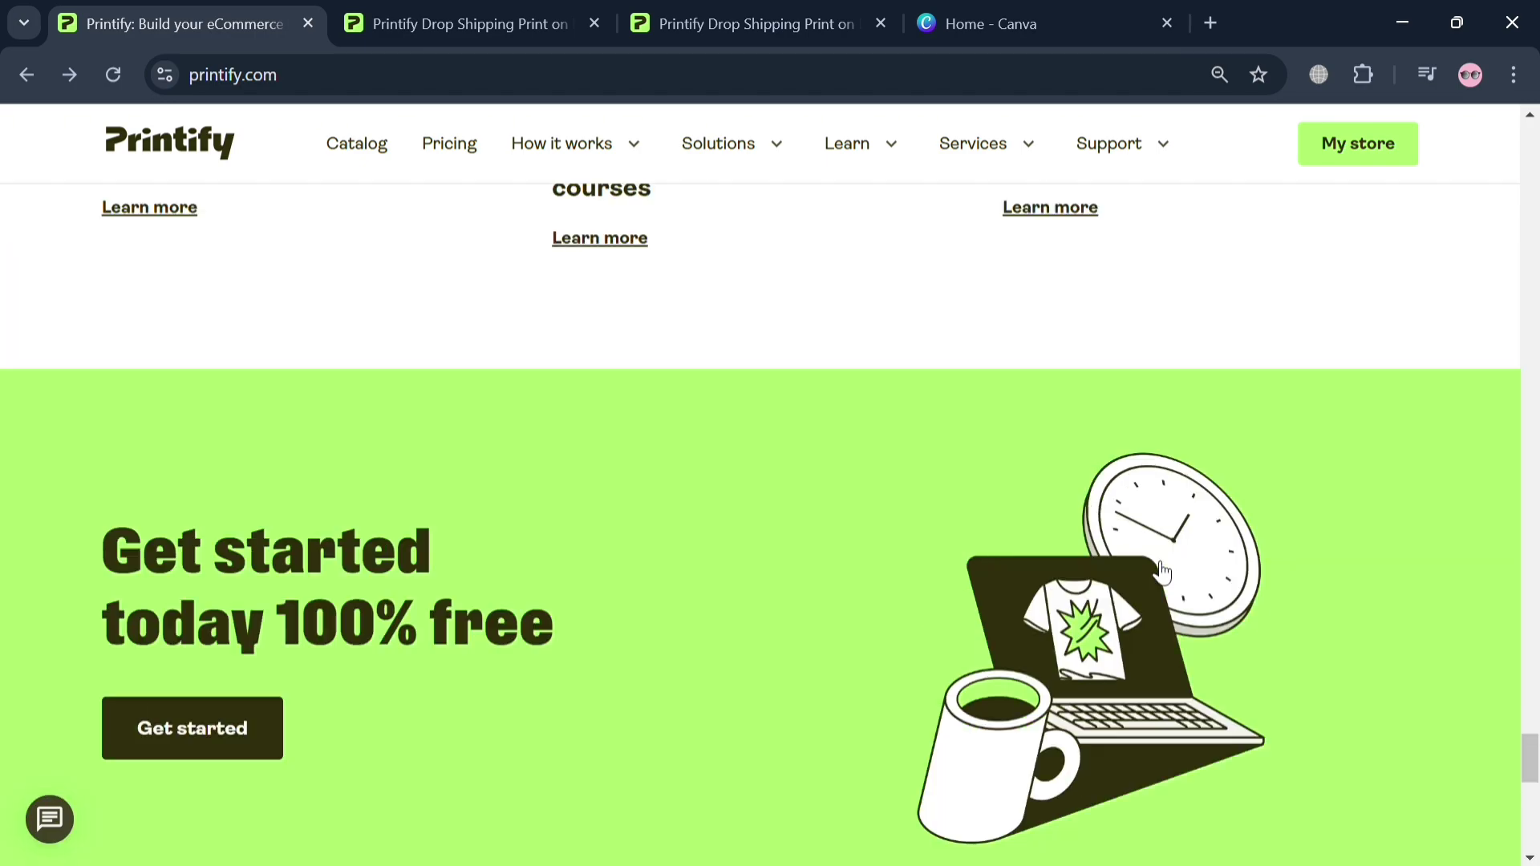
{"action": "scroll", "coordinate": [1164, 574], "scroll_direction": "up", "scroll_amount": 20}
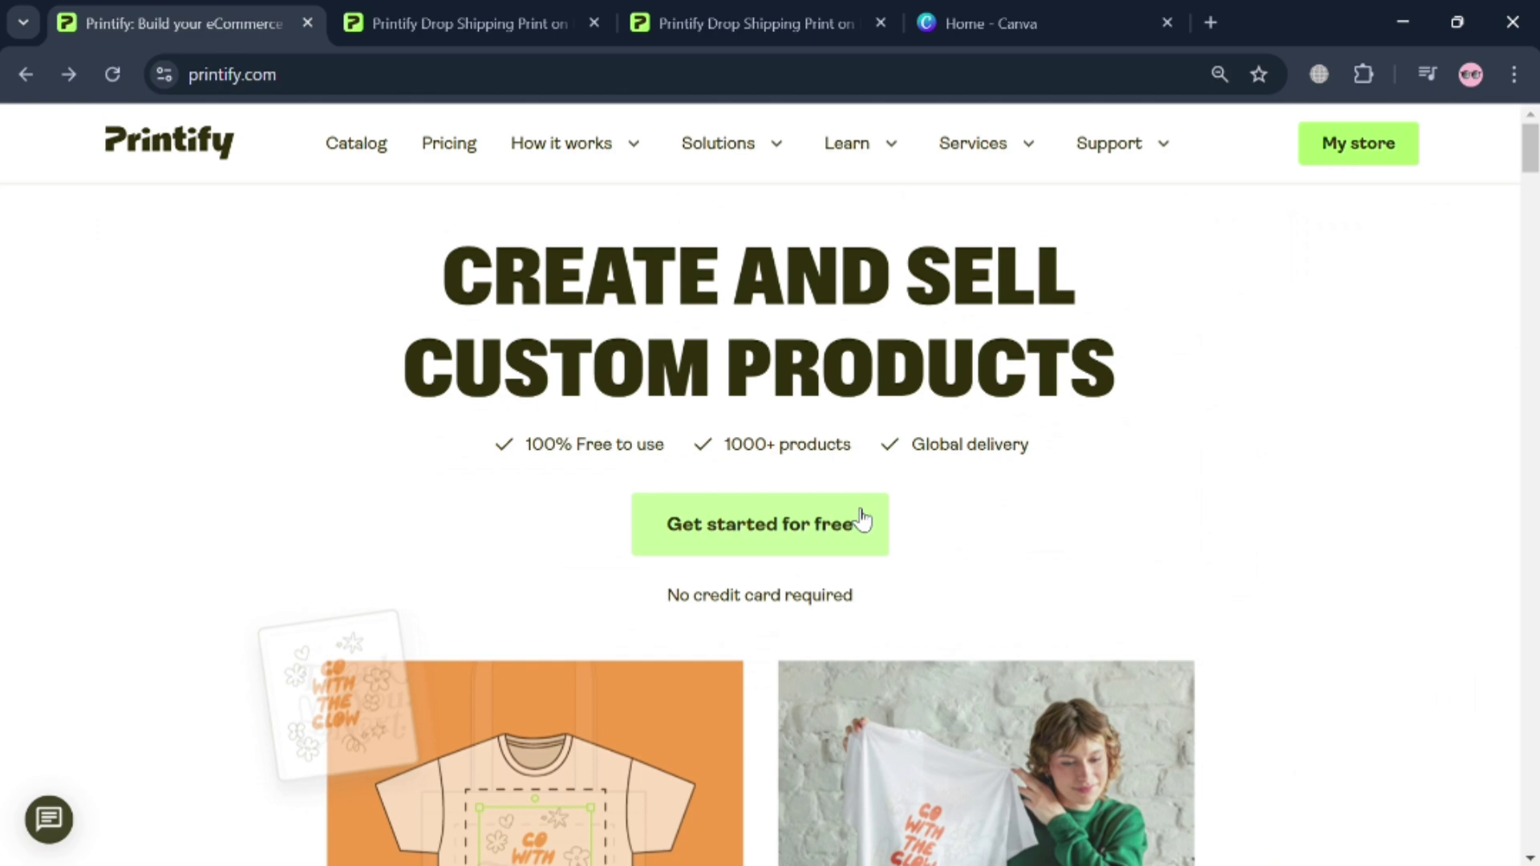
Return to the store dashboard tab and click through the feedback survey until it closes
{"action": "left_click", "coordinate": [491, 9]}
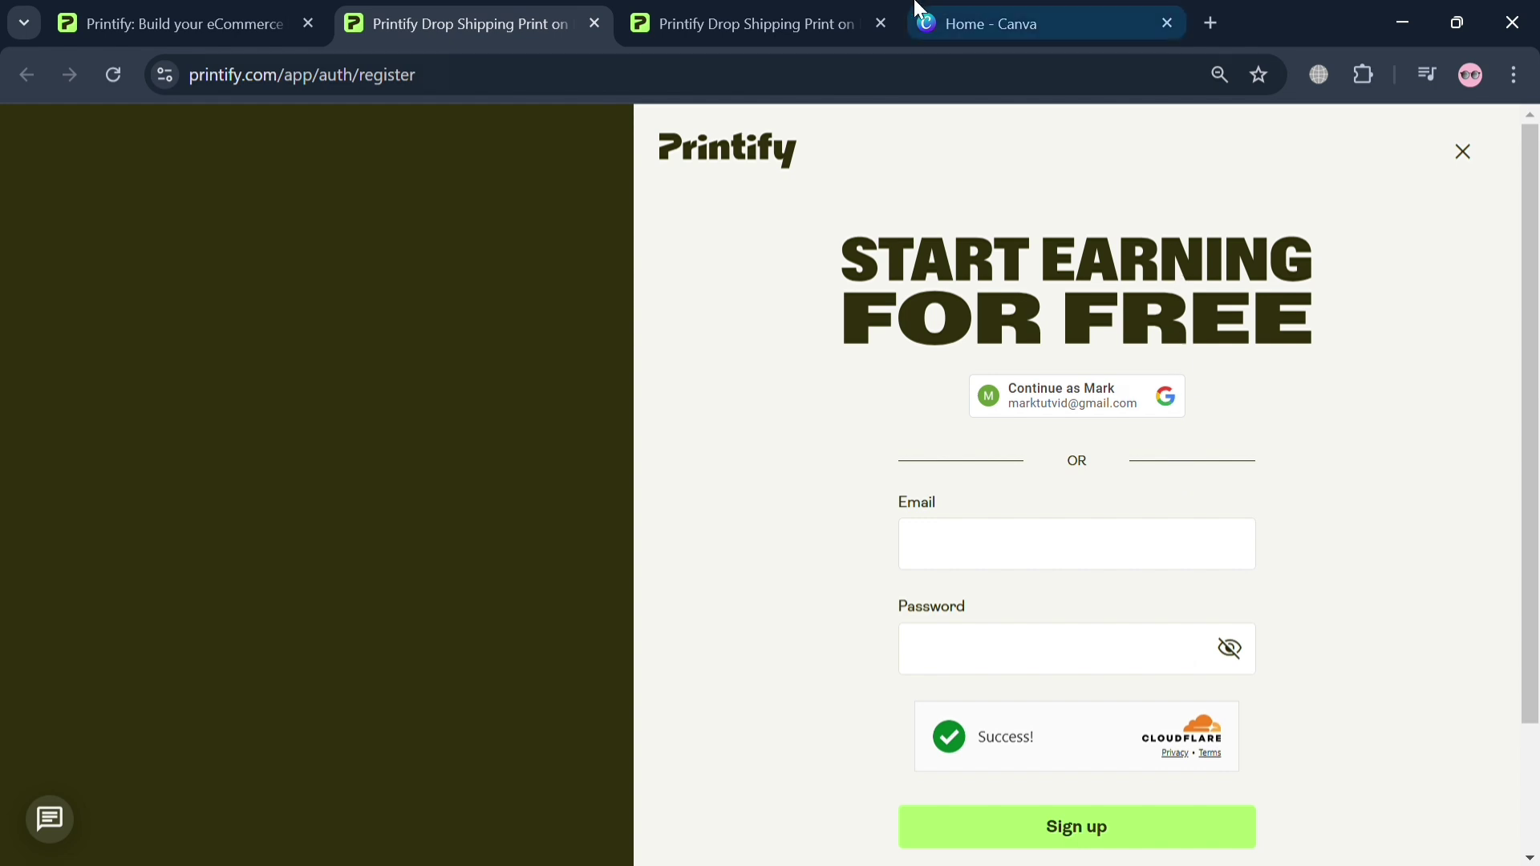
{"action": "left_click", "coordinate": [751, 10]}
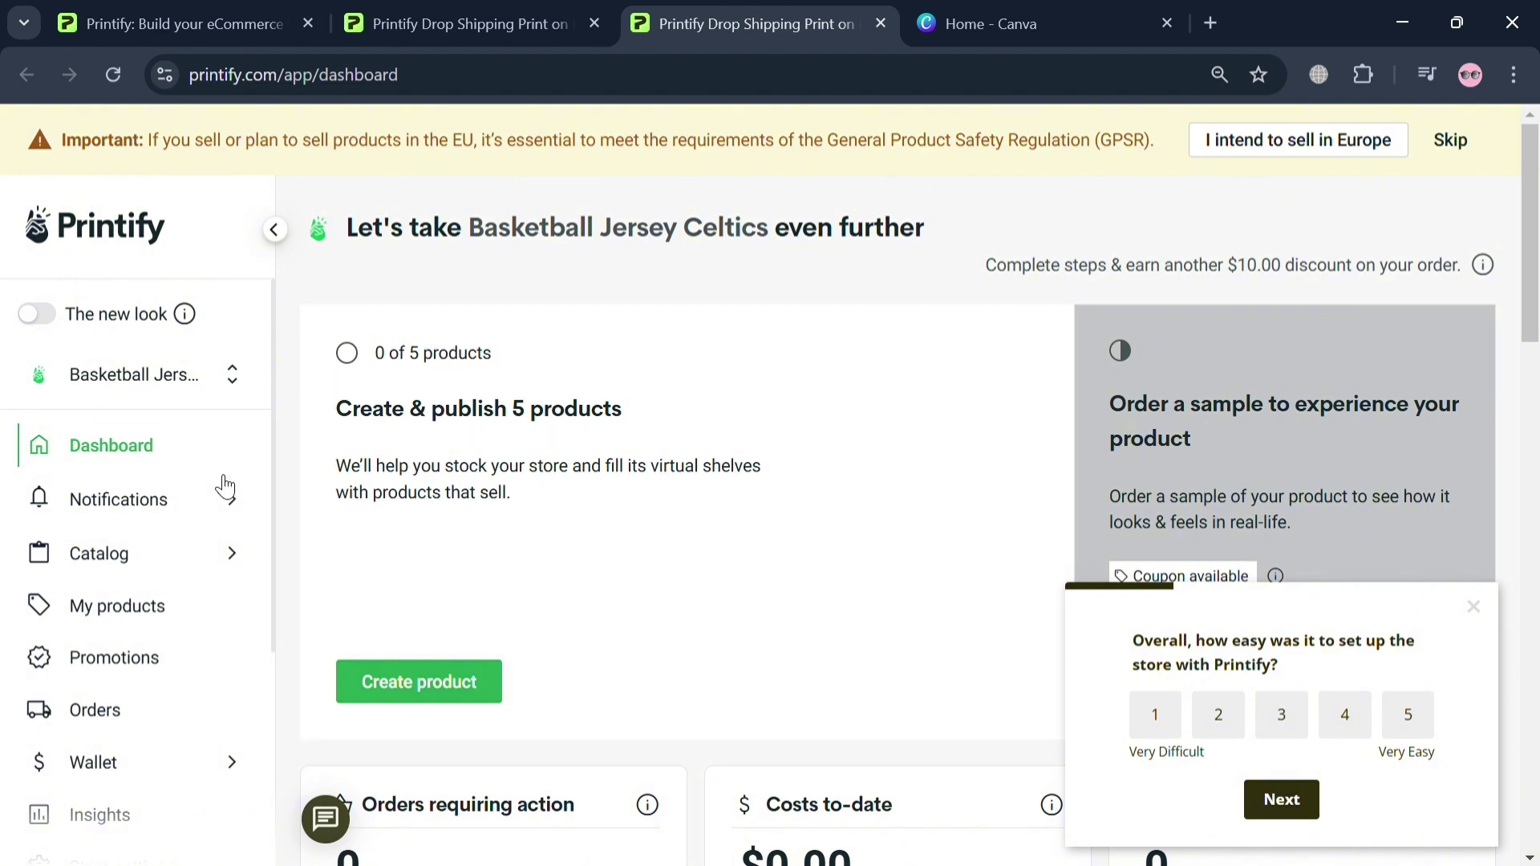
{"action": "scroll", "coordinate": [232, 501], "scroll_direction": "down", "scroll_amount": 4}
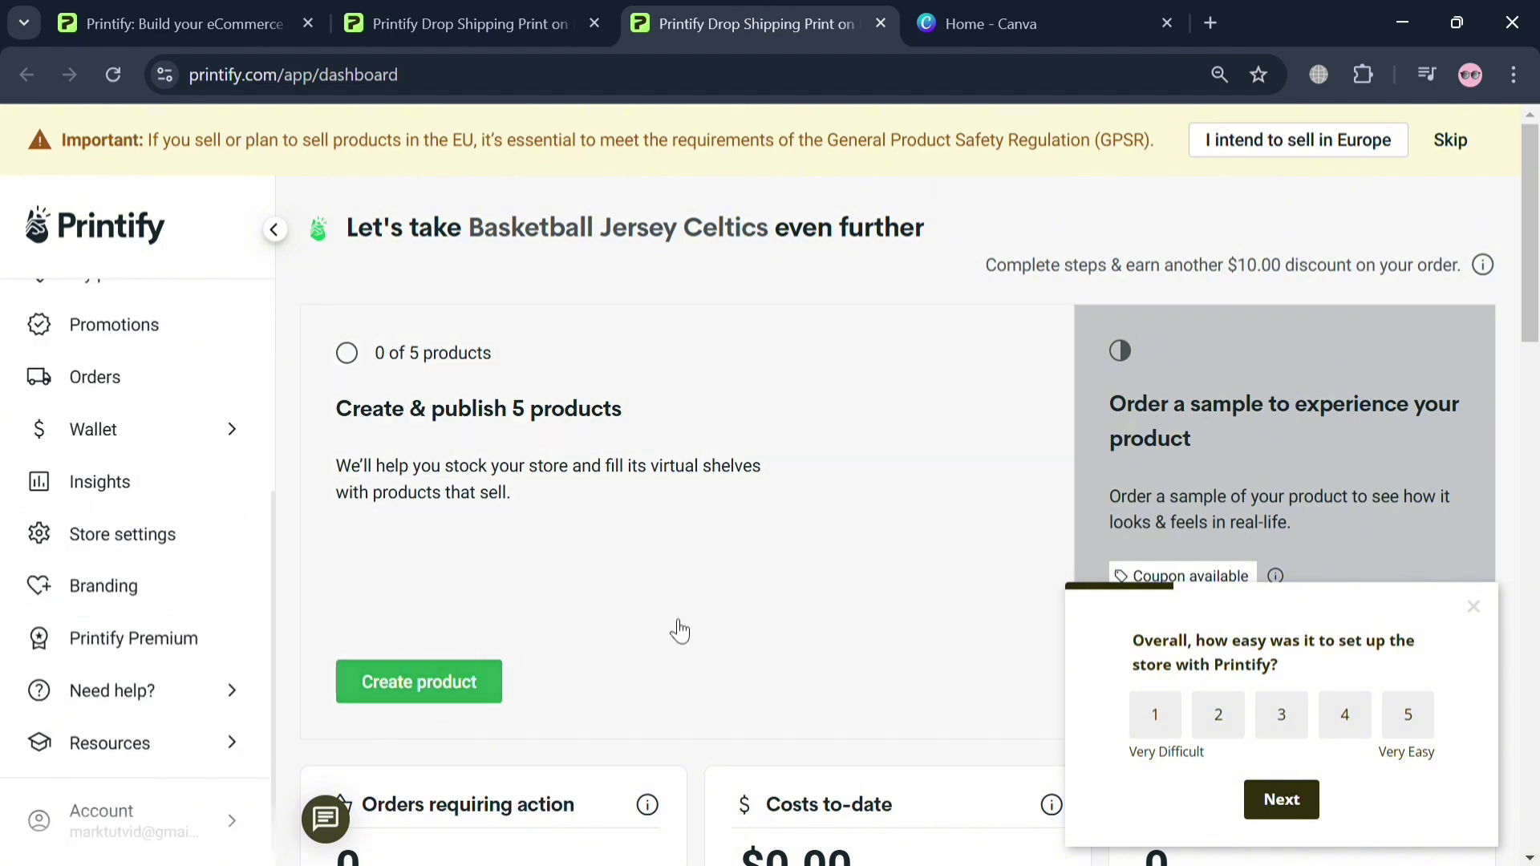
{"action": "left_click", "coordinate": [1303, 794]}
{"action": "left_click", "coordinate": [1301, 805]}
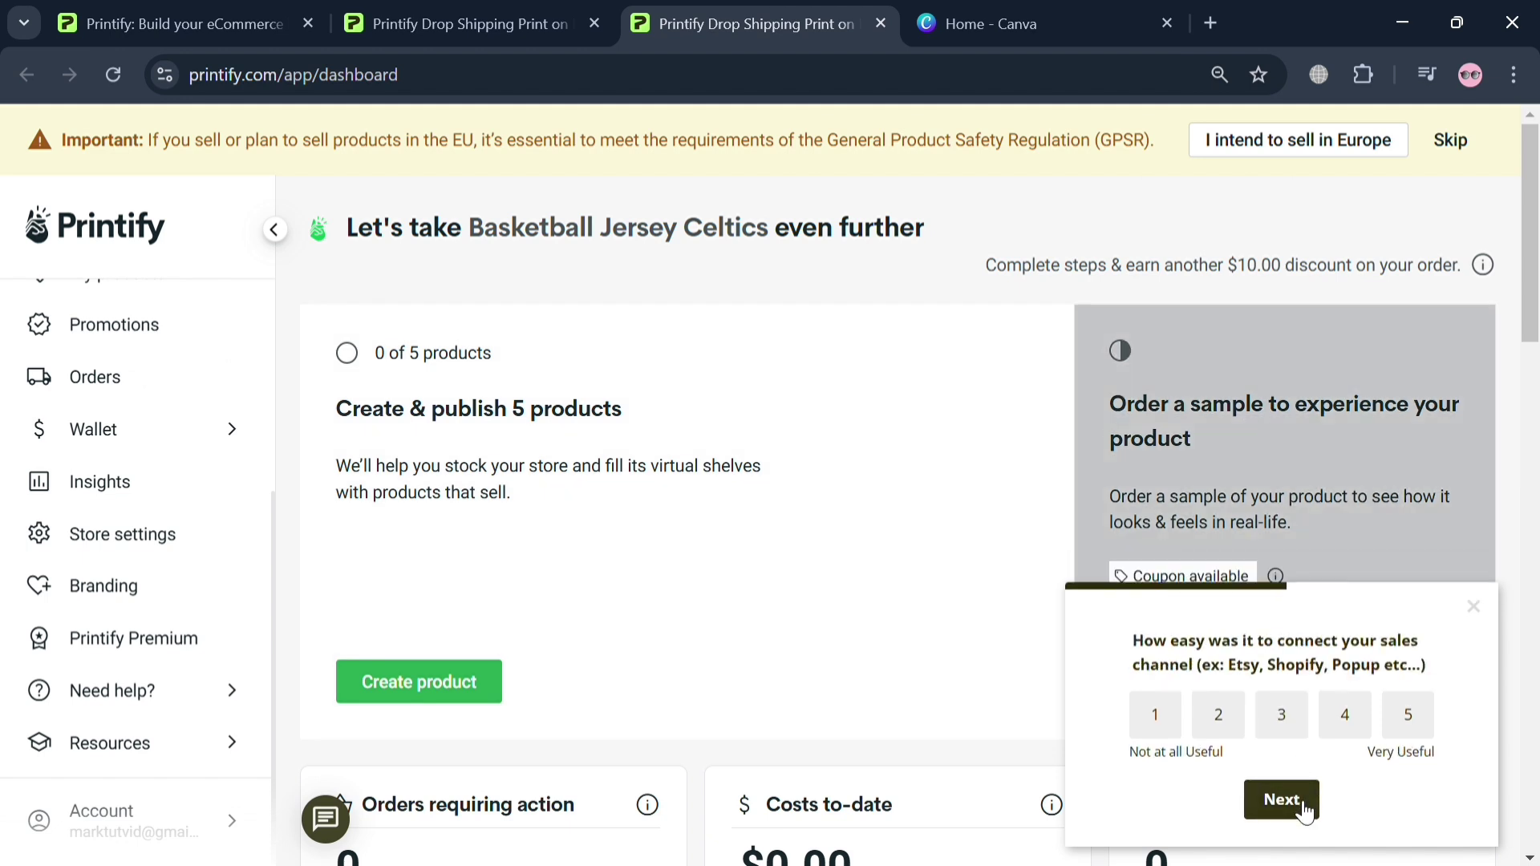
{"action": "left_click", "coordinate": [1303, 806]}
{"action": "left_click", "coordinate": [1301, 806]}
Choose Add a new store from the connected stores list
{"action": "scroll", "coordinate": [124, 369], "scroll_direction": "up", "scroll_amount": 4}
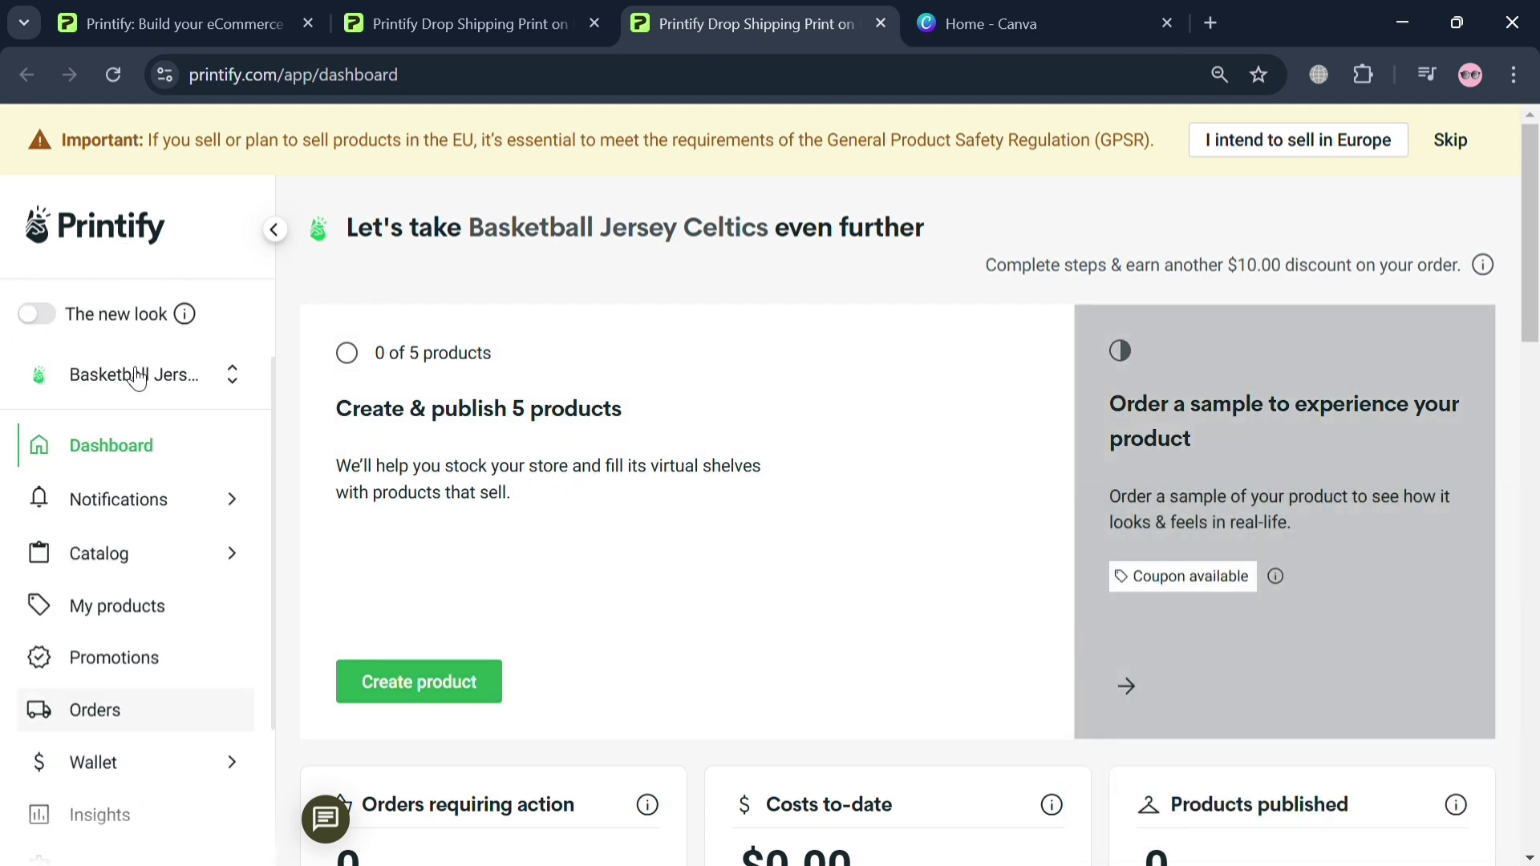
{"action": "left_click", "coordinate": [137, 383]}
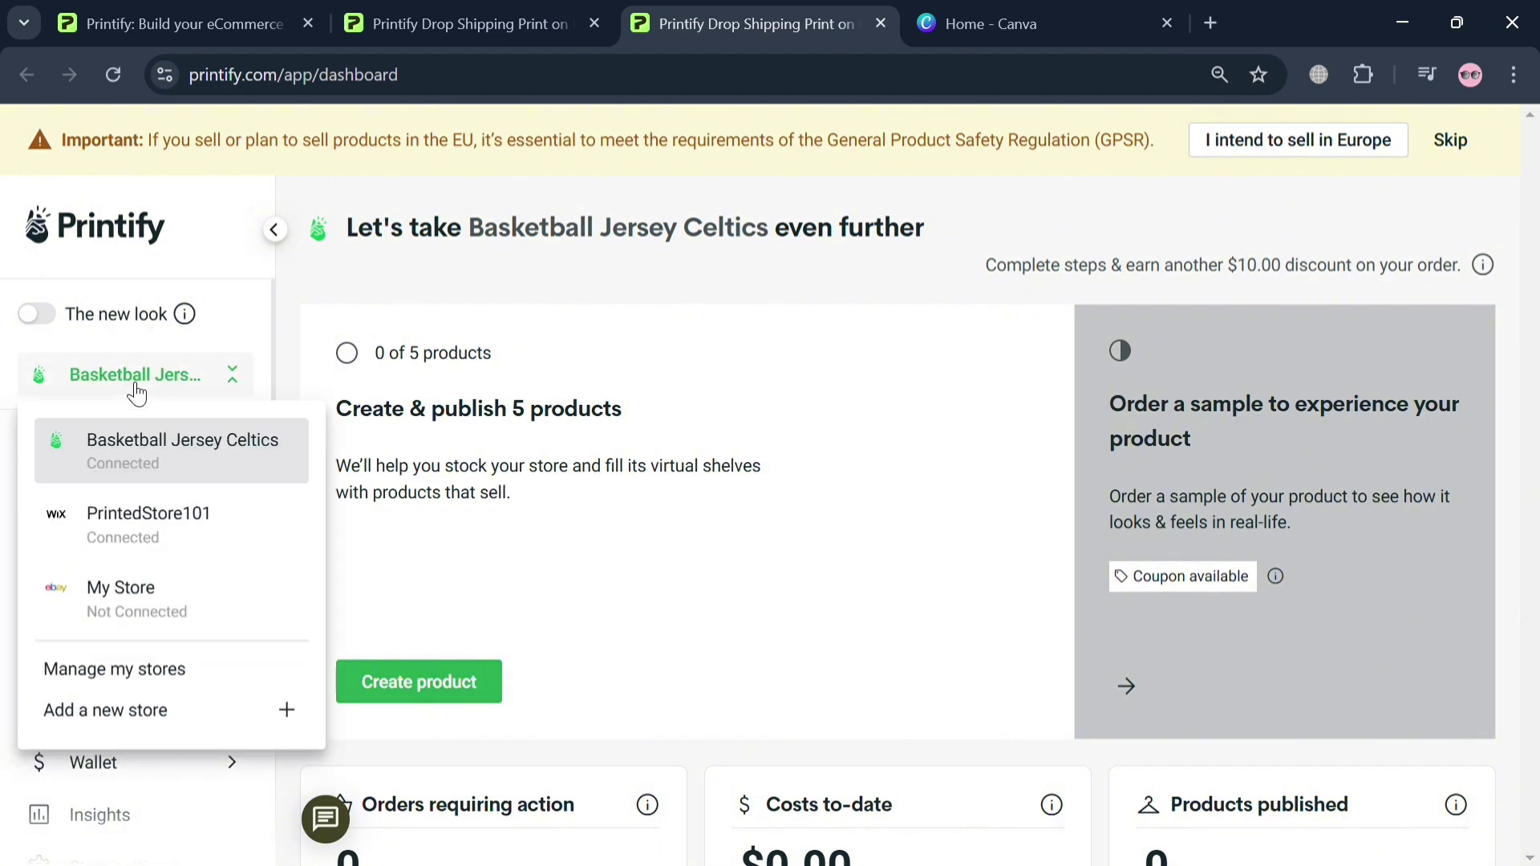
{"action": "left_click", "coordinate": [210, 718]}
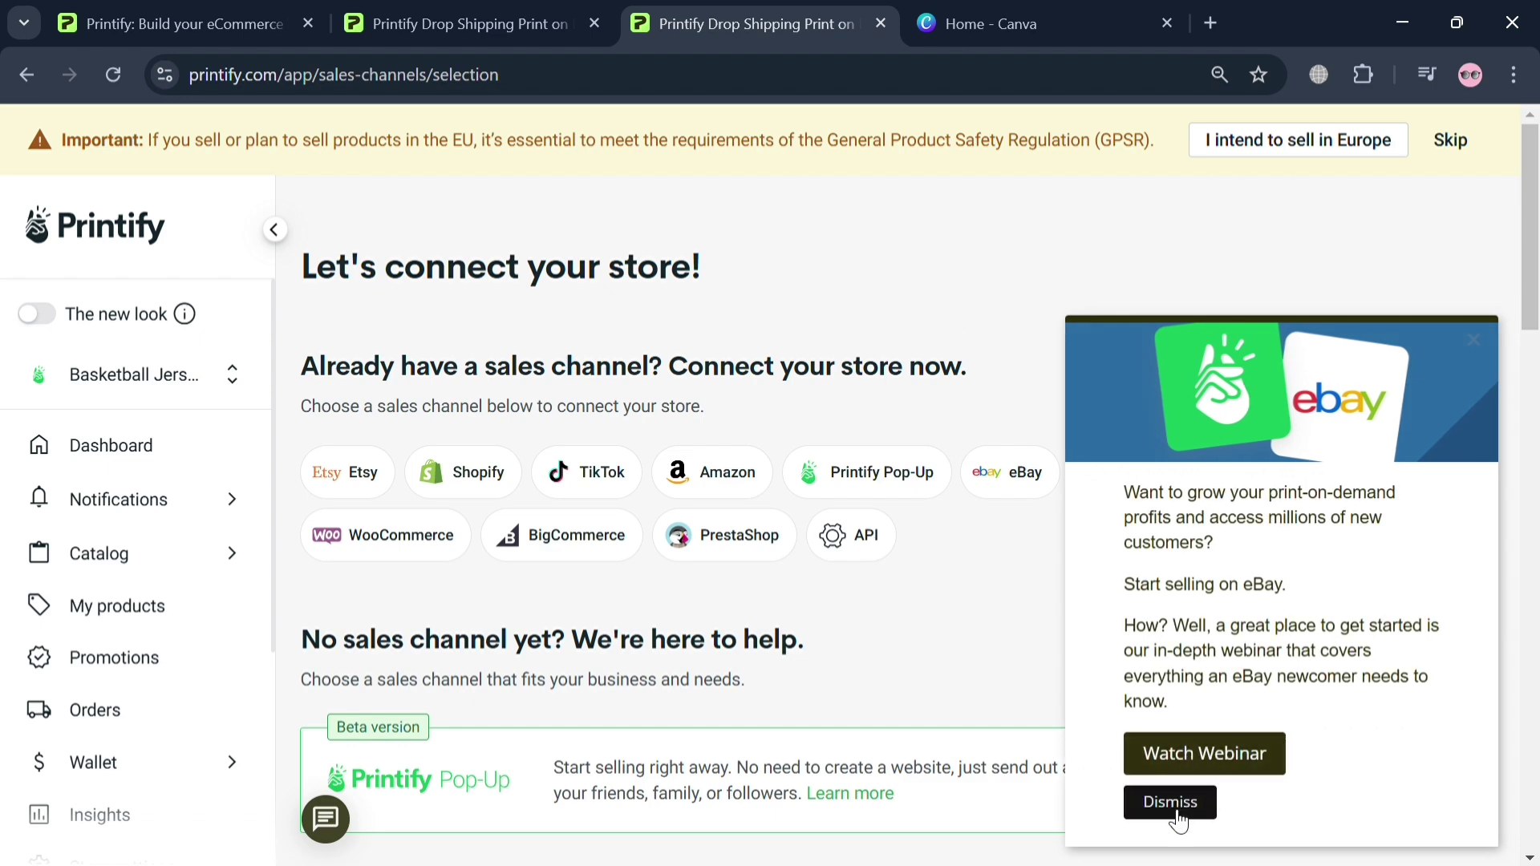
Dismiss the eBay popup and create a Printify Pop-Up store 'aluxisy' with United States tax residence
{"action": "left_click", "coordinate": [1176, 810]}
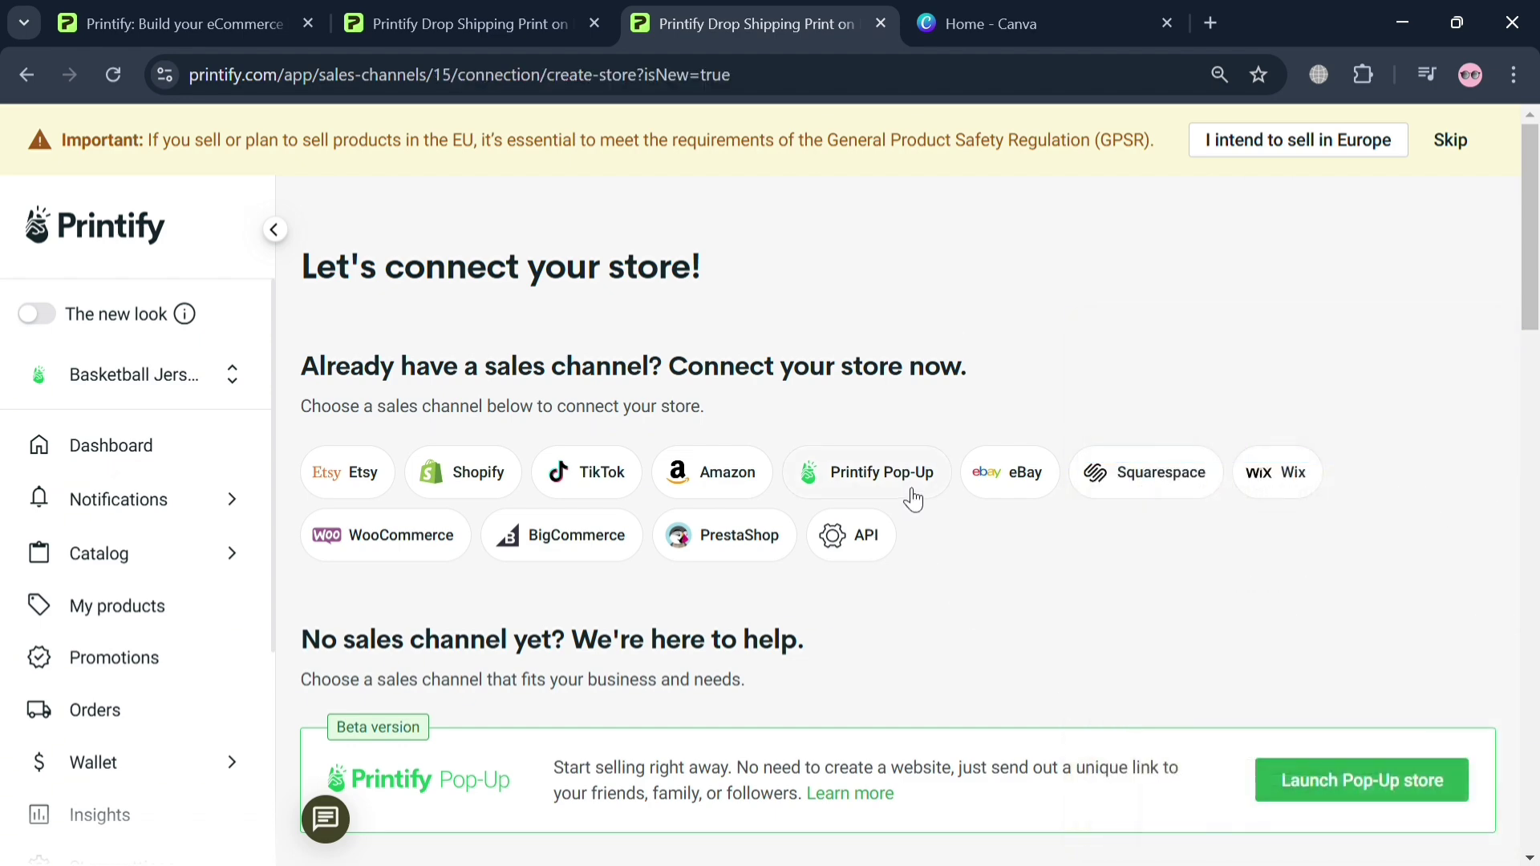
{"action": "left_click", "coordinate": [914, 499]}
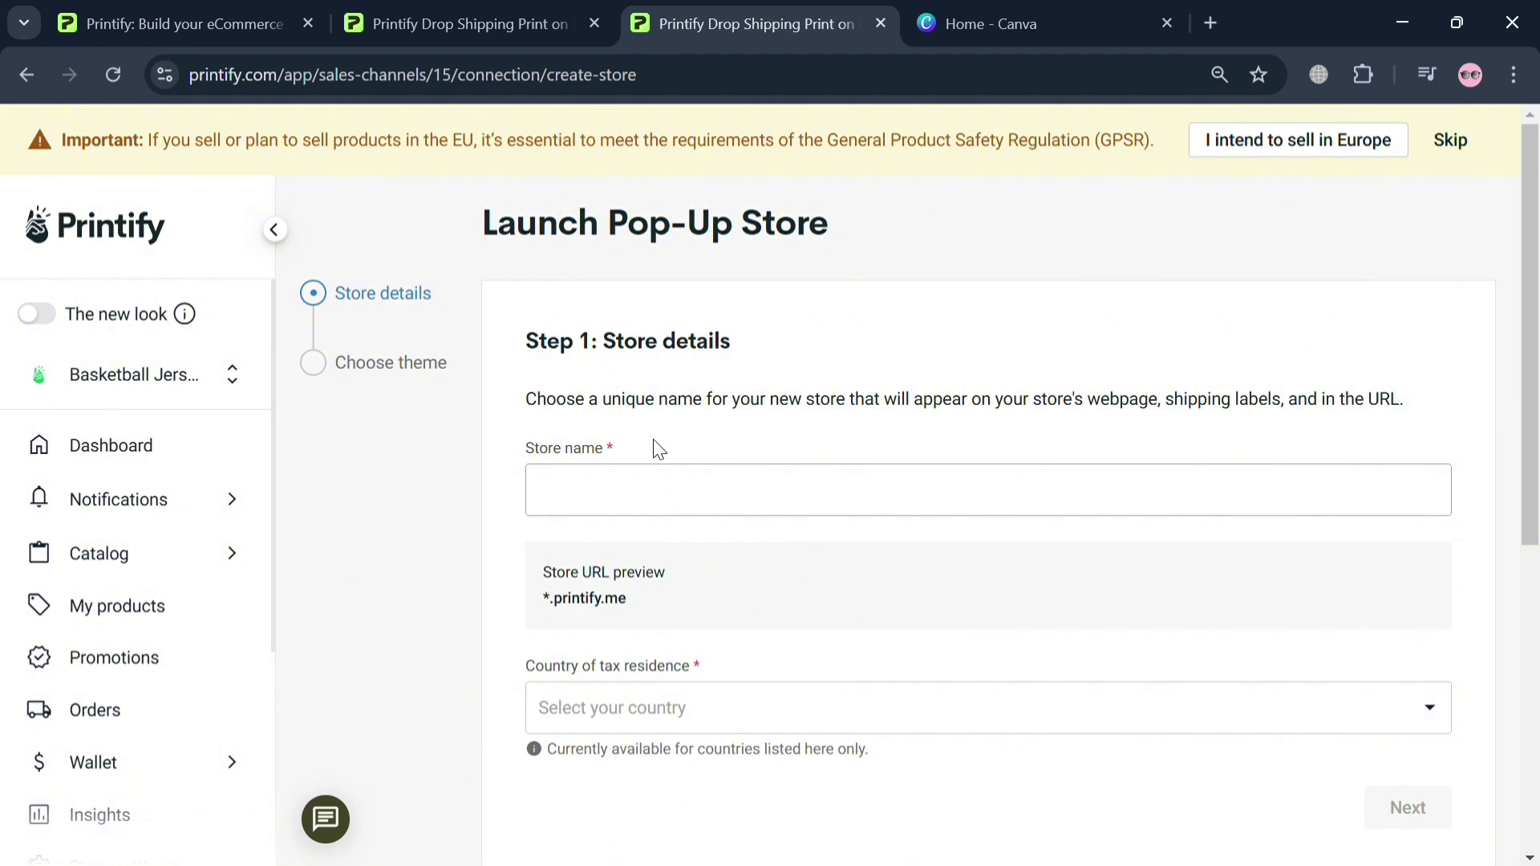
{"action": "left_click", "coordinate": [753, 509]}
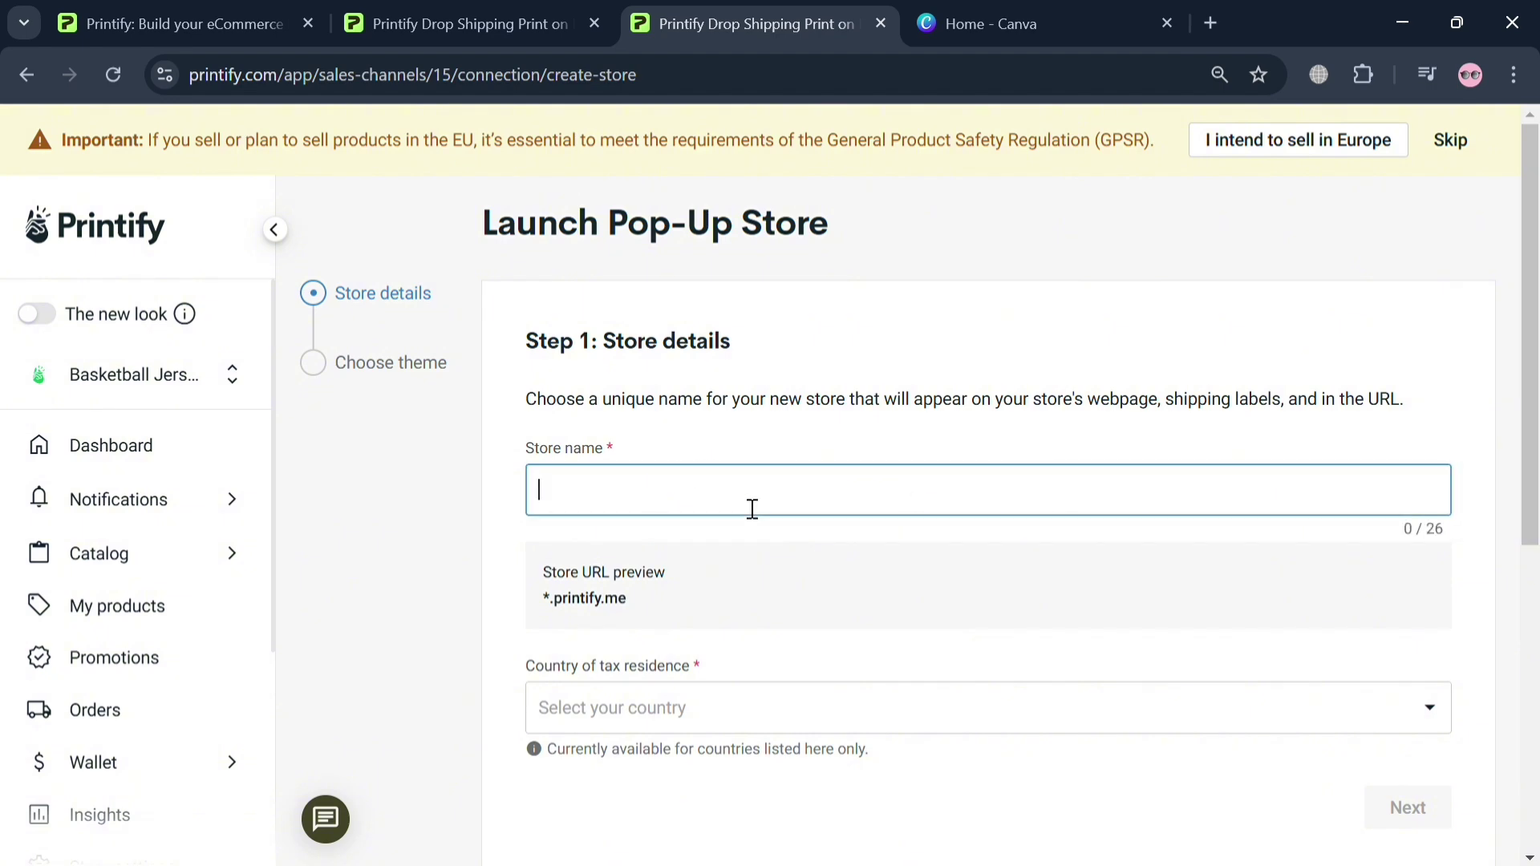
{"action": "type", "text": "a"}
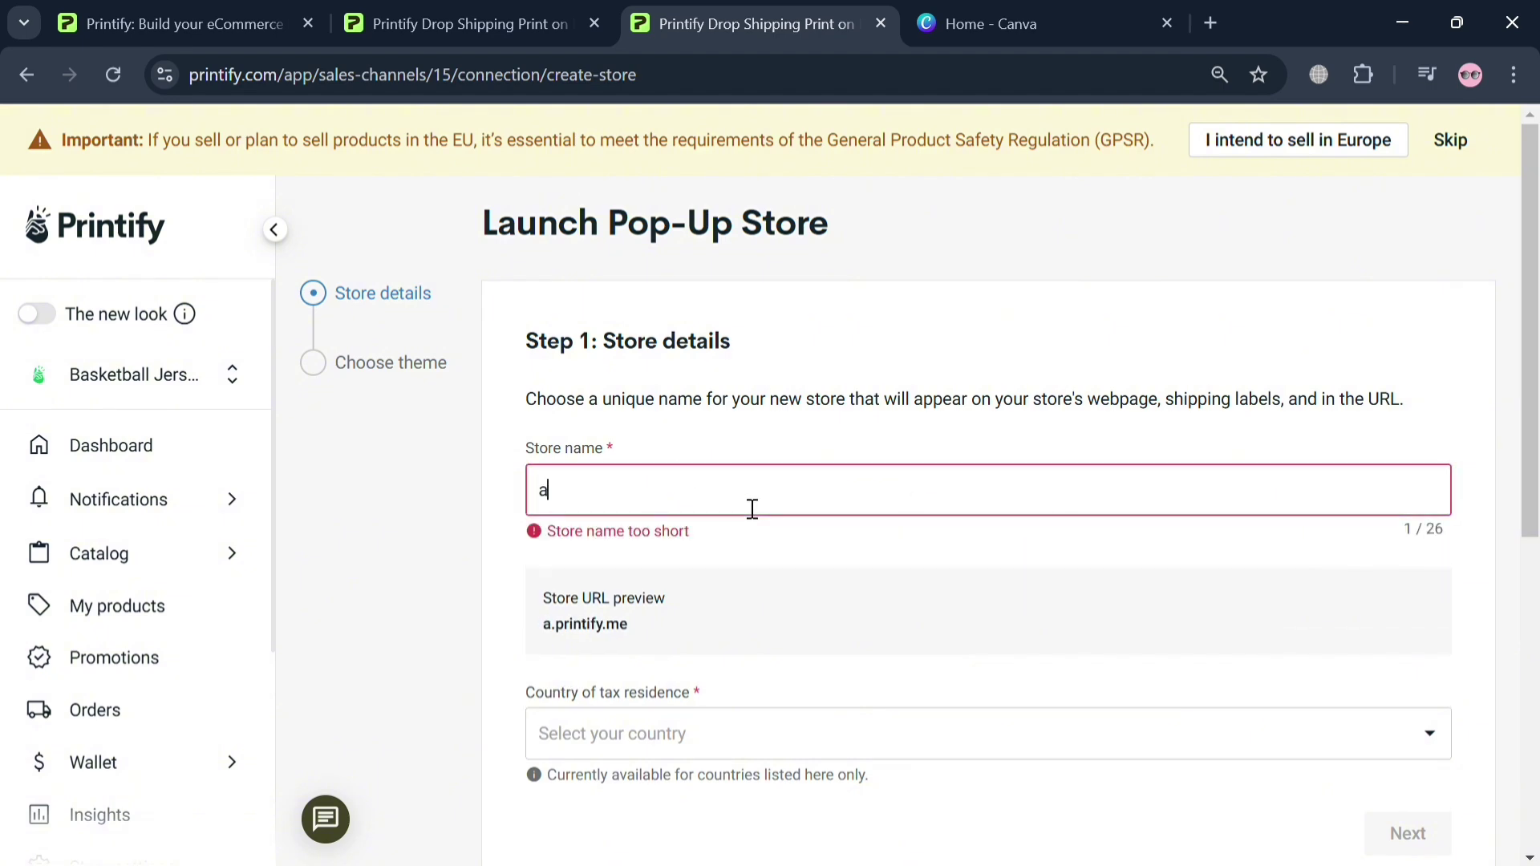
{"action": "type", "text": "luxisy"}
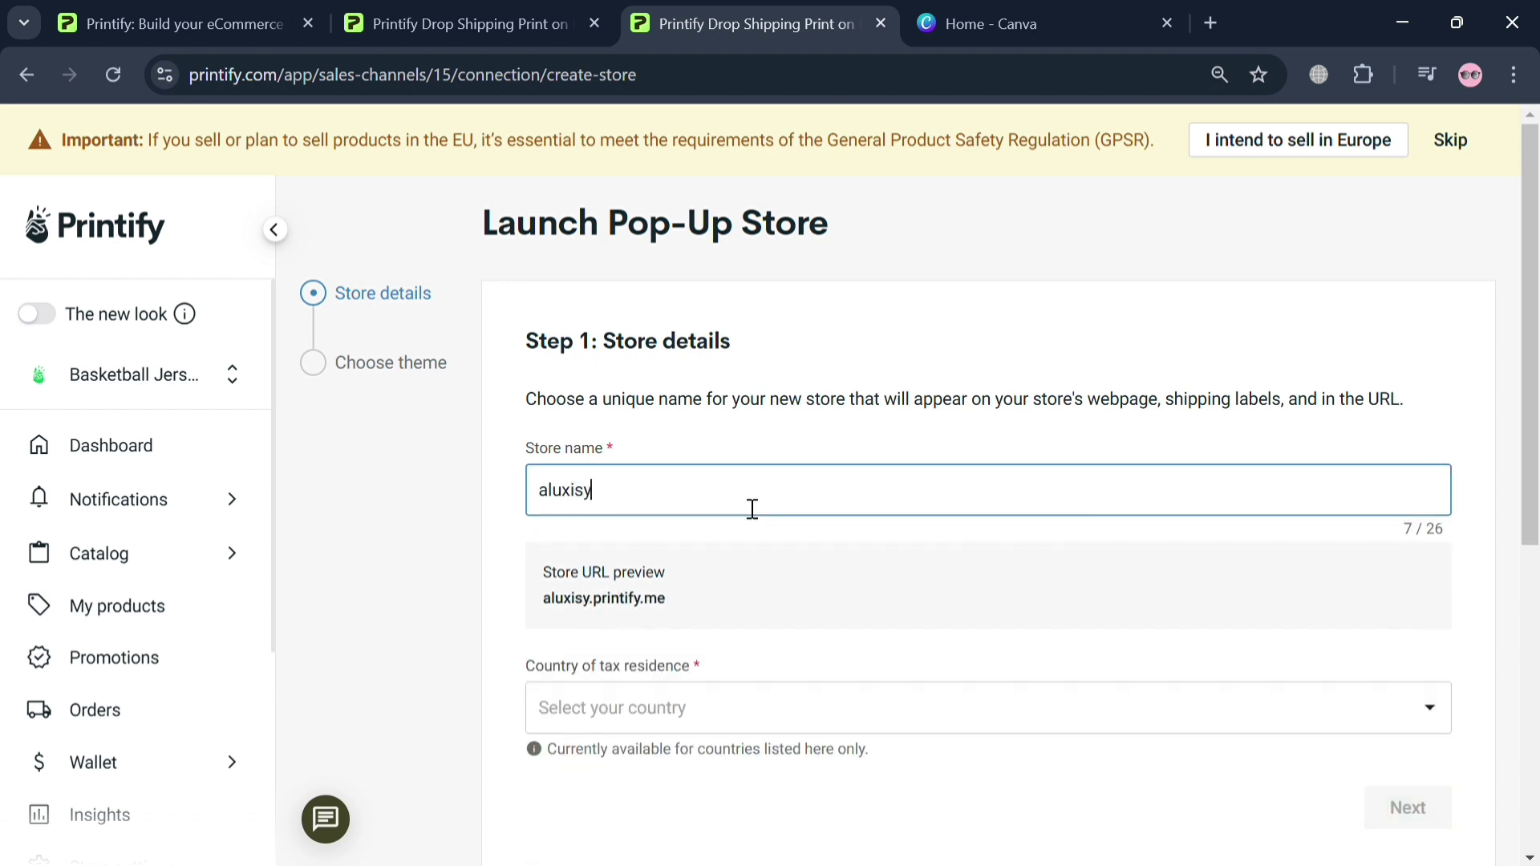
{"action": "left_click", "coordinate": [823, 664]}
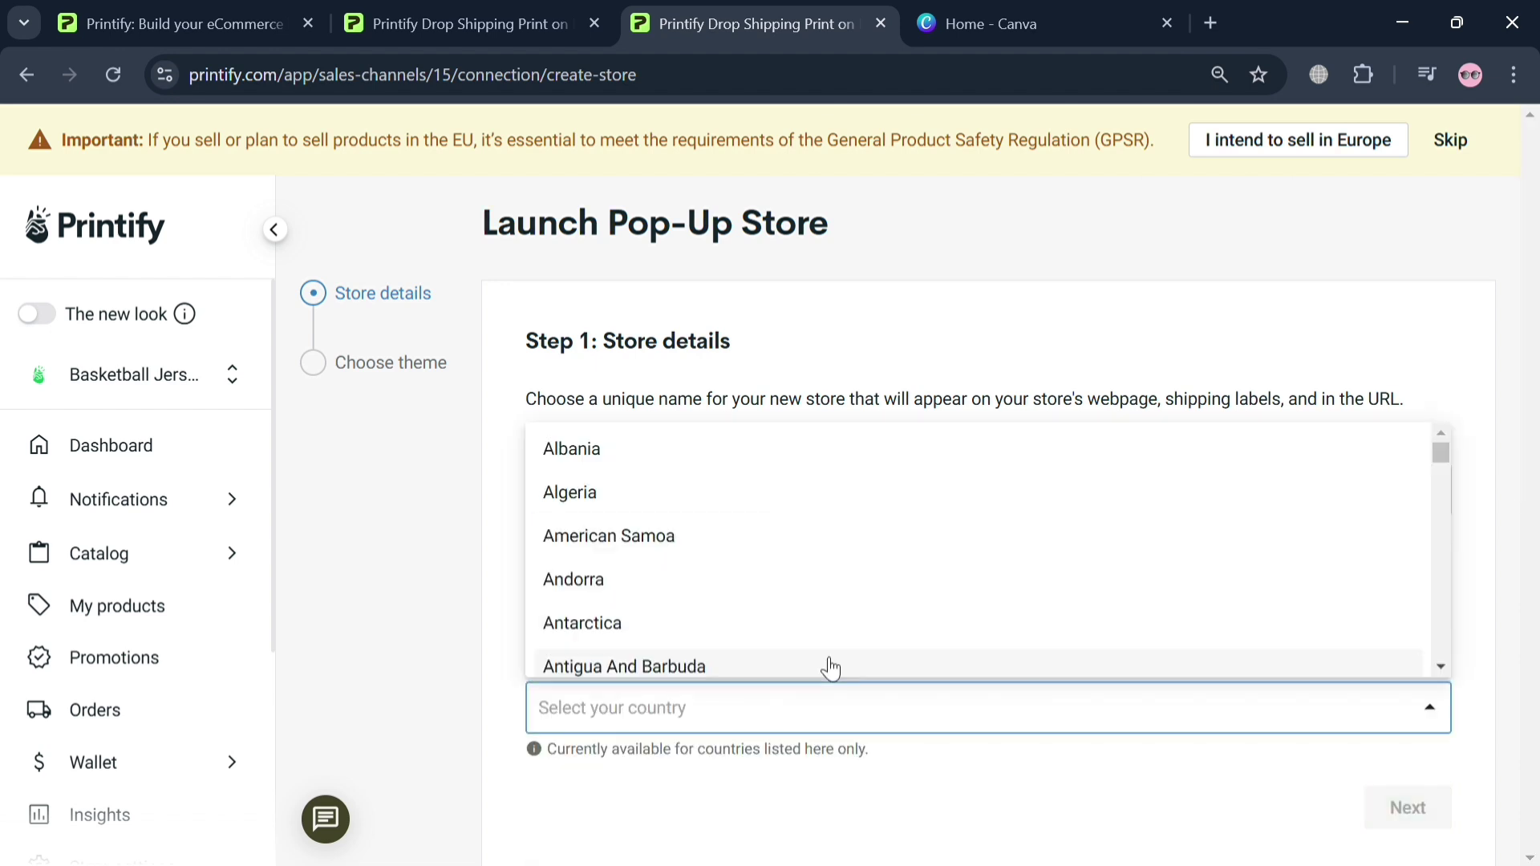
{"action": "type", "text": "p"}
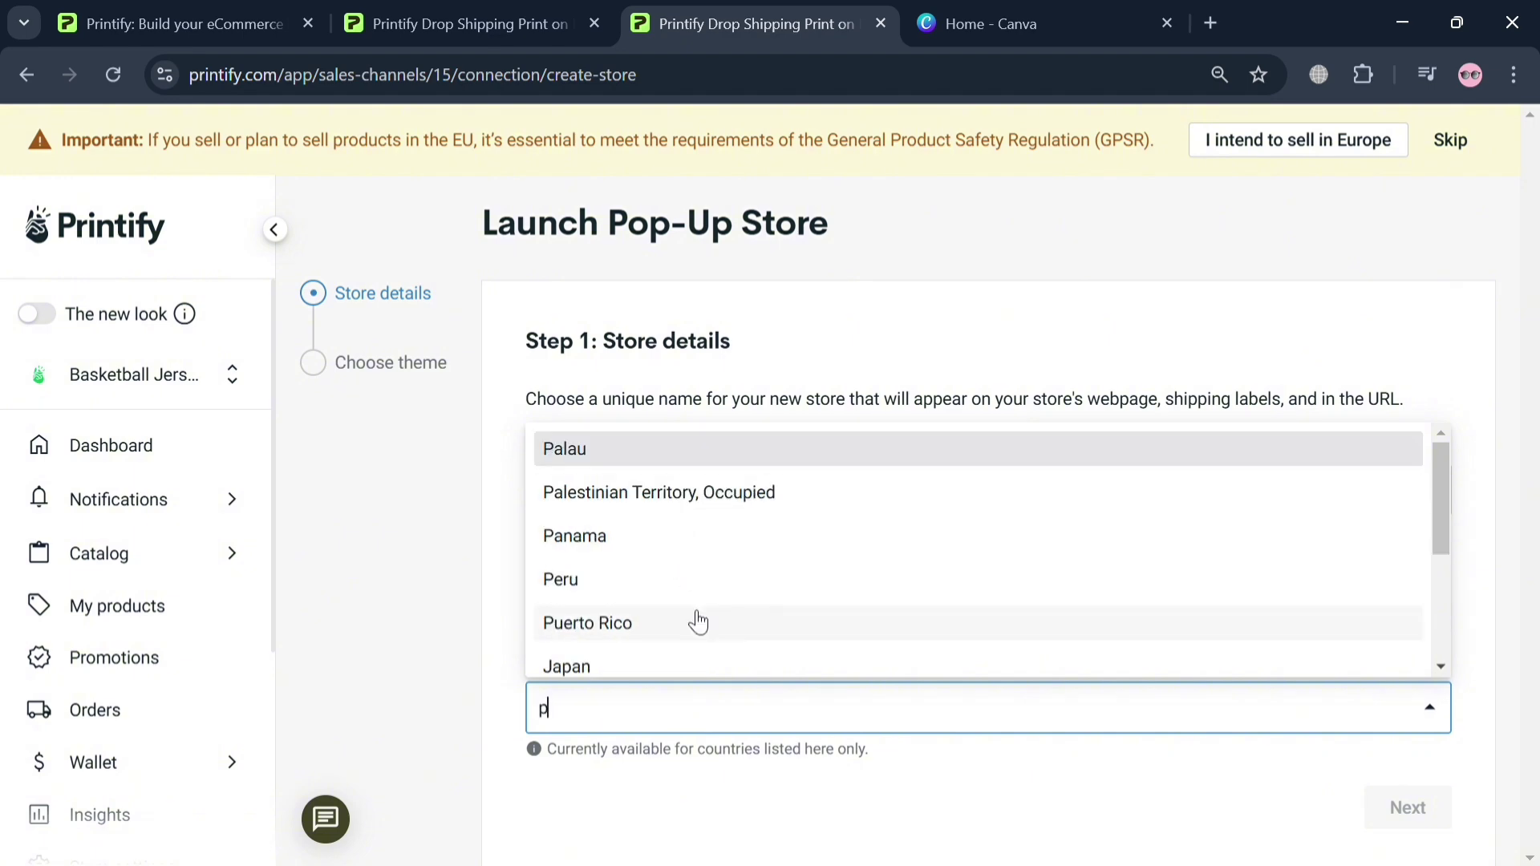
{"action": "key", "text": "BackSpace"}
{"action": "type", "text": "u"}
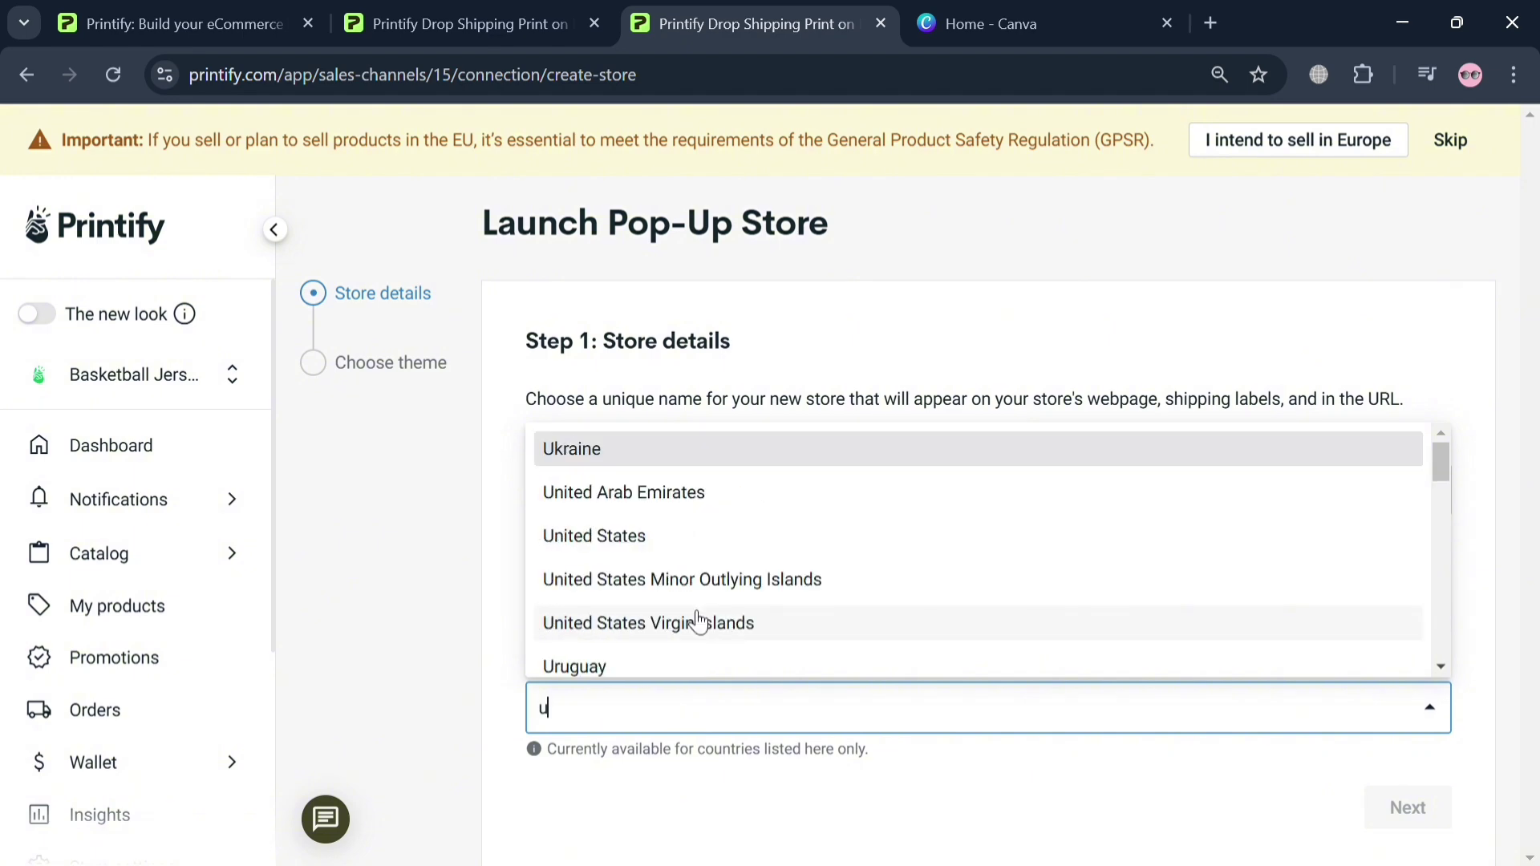
{"action": "left_click", "coordinate": [674, 534]}
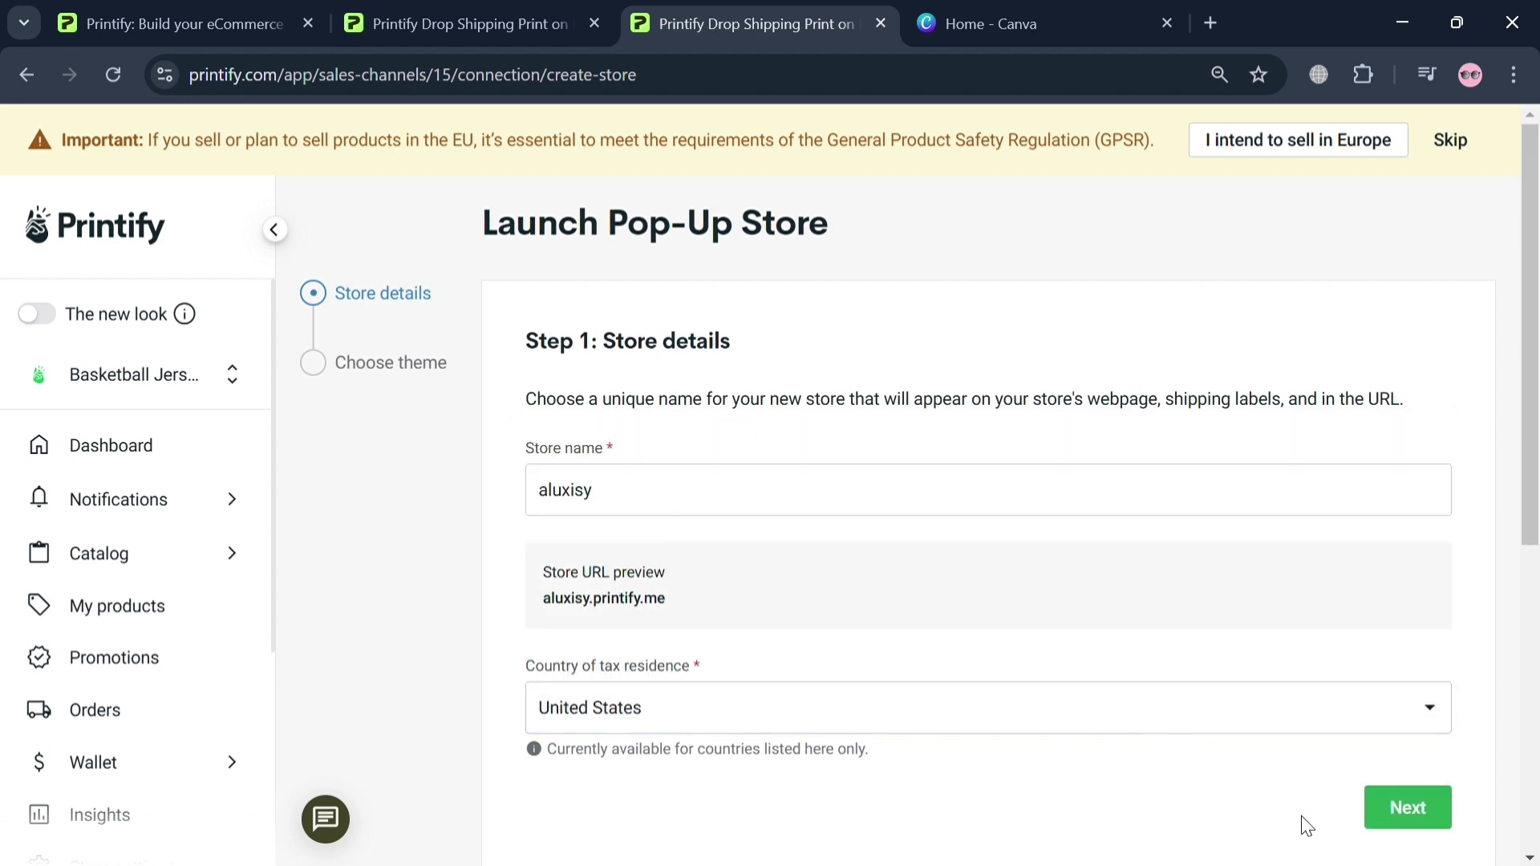
{"action": "left_click", "coordinate": [1418, 811]}
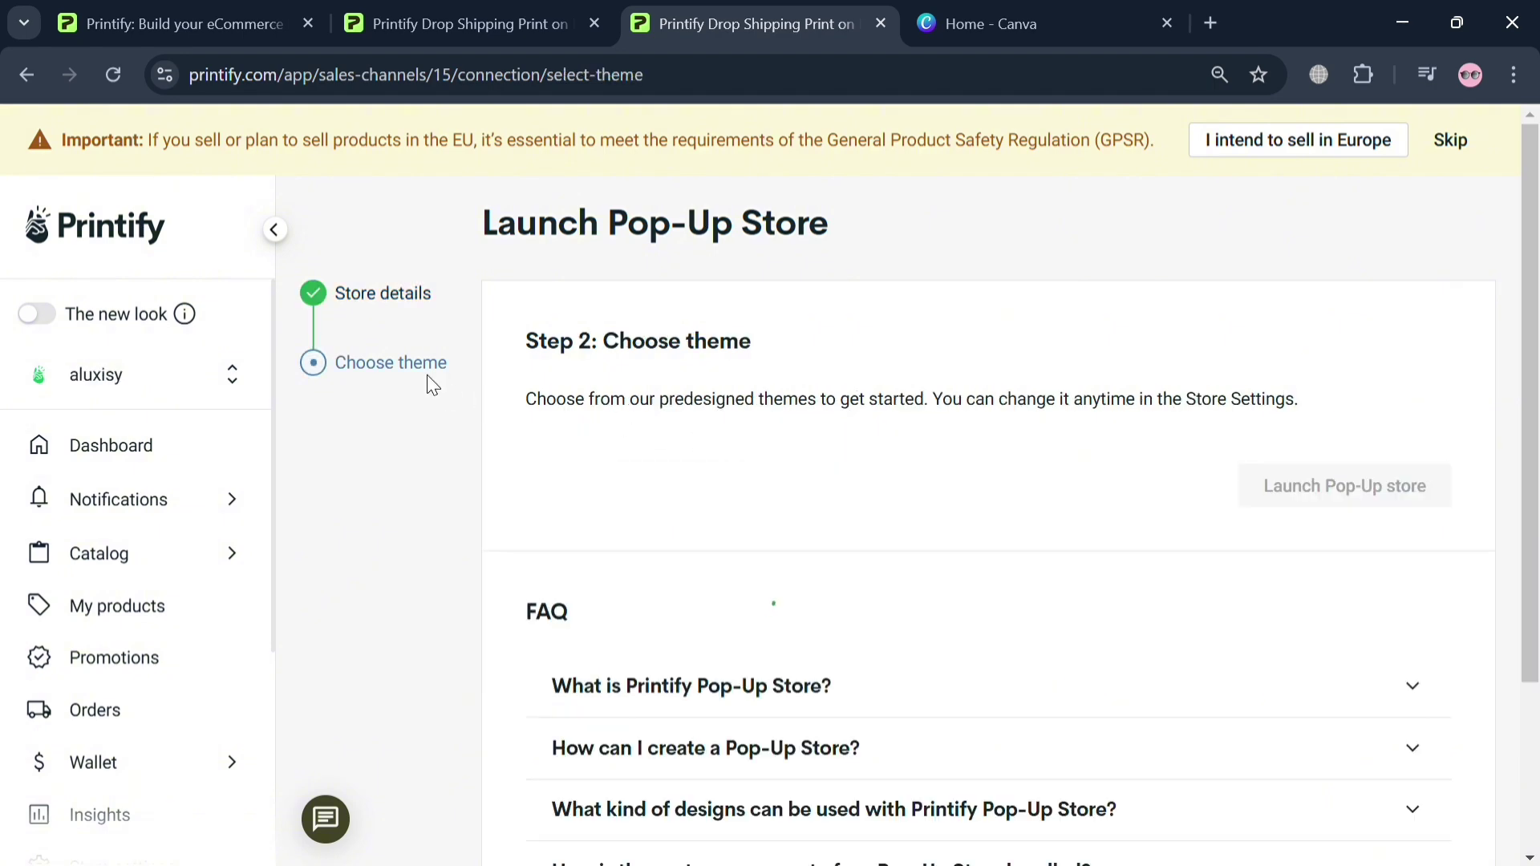
Pick the dark theme, launch the Pop-Up store, and go to My products
{"action": "scroll", "coordinate": [817, 546], "scroll_direction": "down", "scroll_amount": 3}
{"action": "scroll", "coordinate": [816, 545], "scroll_direction": "up", "scroll_amount": 1}
{"action": "scroll", "coordinate": [816, 546], "scroll_direction": "down", "scroll_amount": 3}
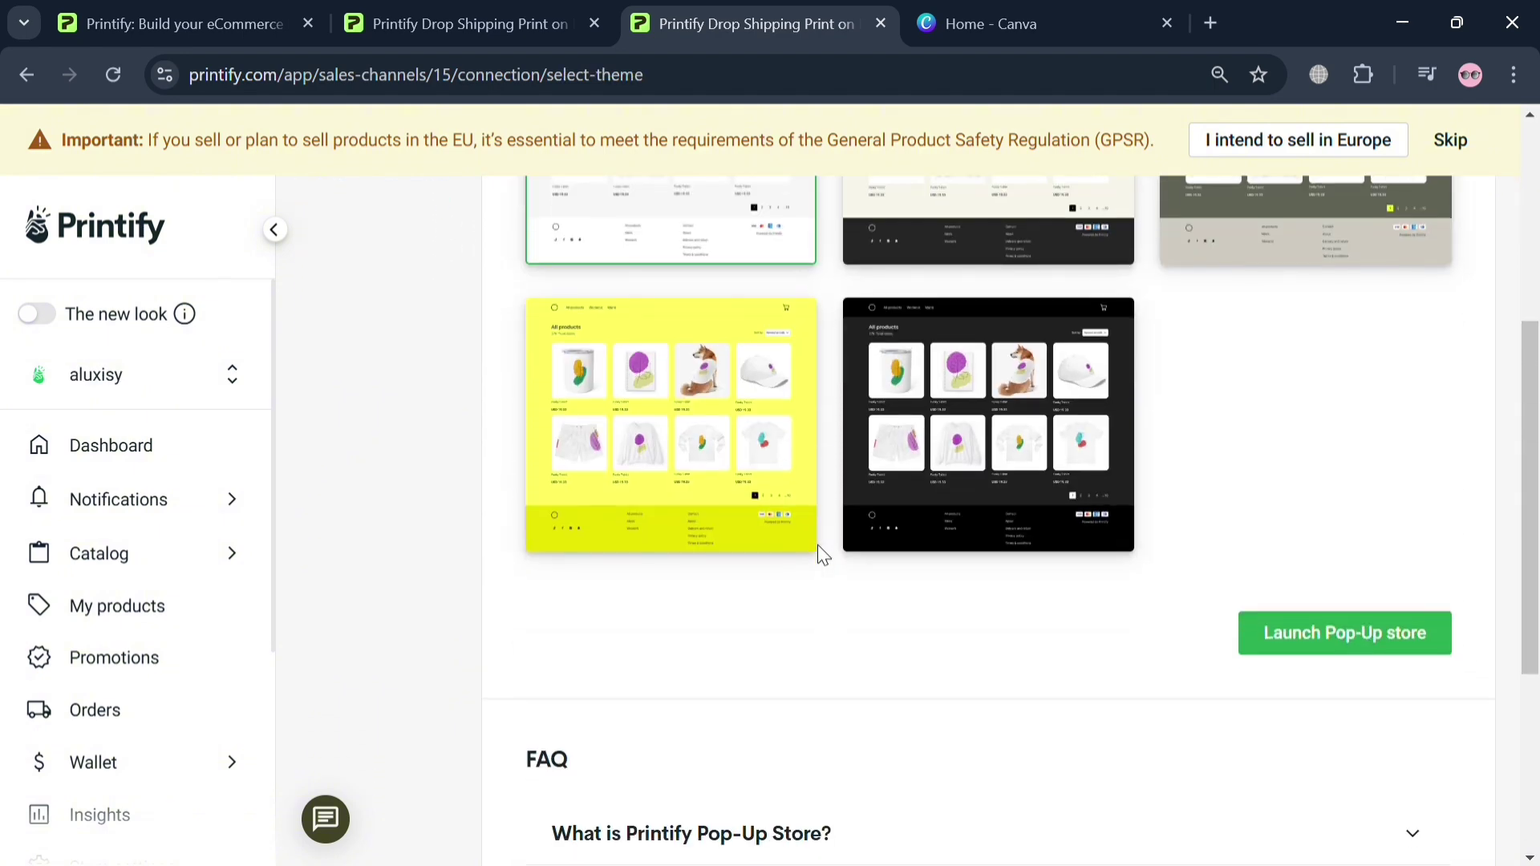
{"action": "left_click", "coordinate": [1051, 522]}
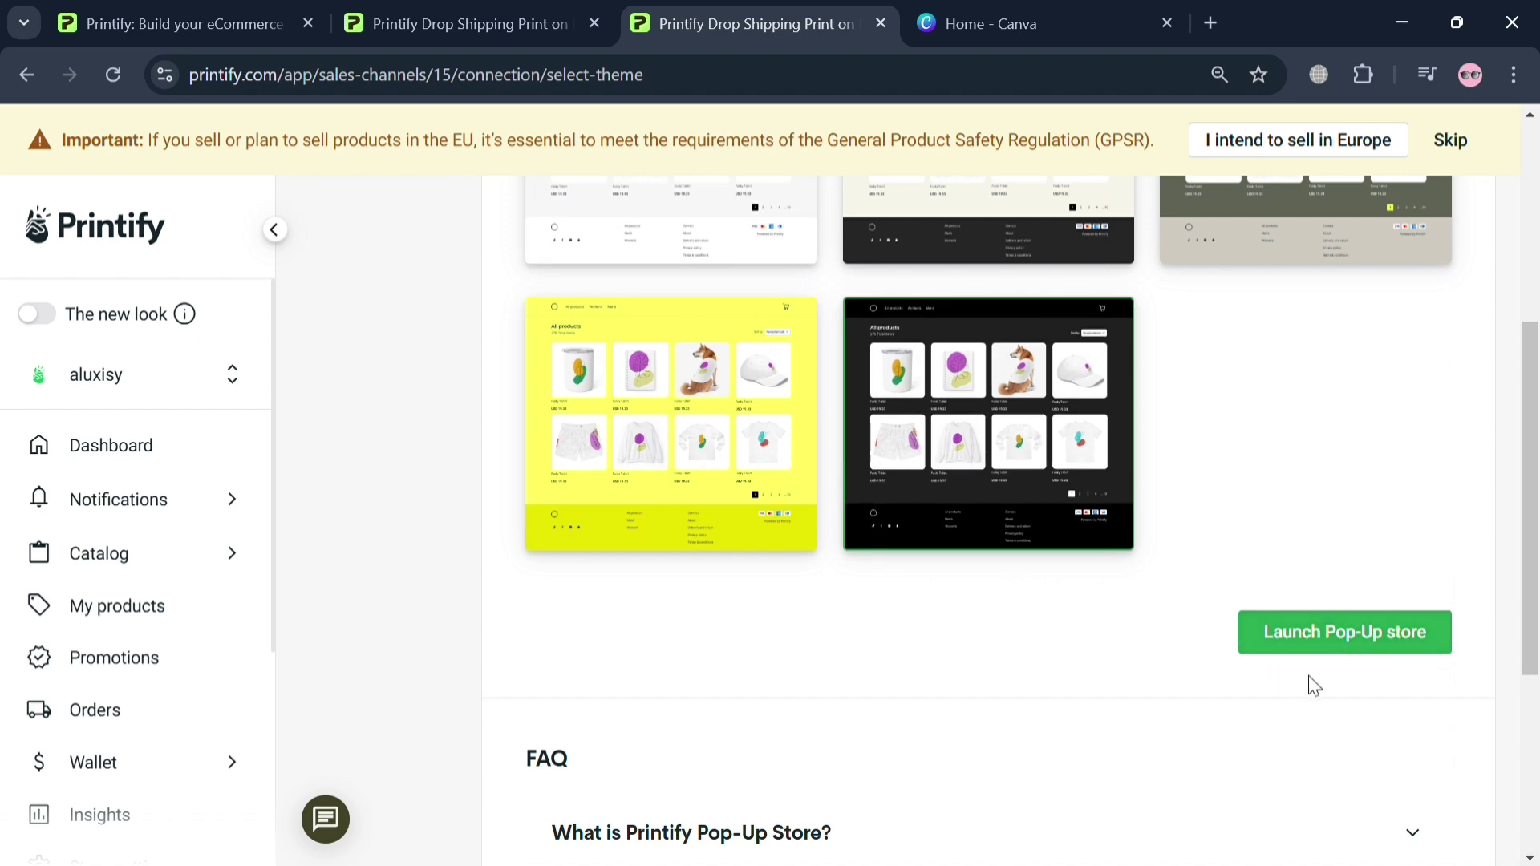
{"action": "scroll", "coordinate": [1351, 664], "scroll_direction": "down", "scroll_amount": 4}
{"action": "scroll", "coordinate": [1351, 659], "scroll_direction": "up", "scroll_amount": 5}
{"action": "left_click", "coordinate": [1356, 666]}
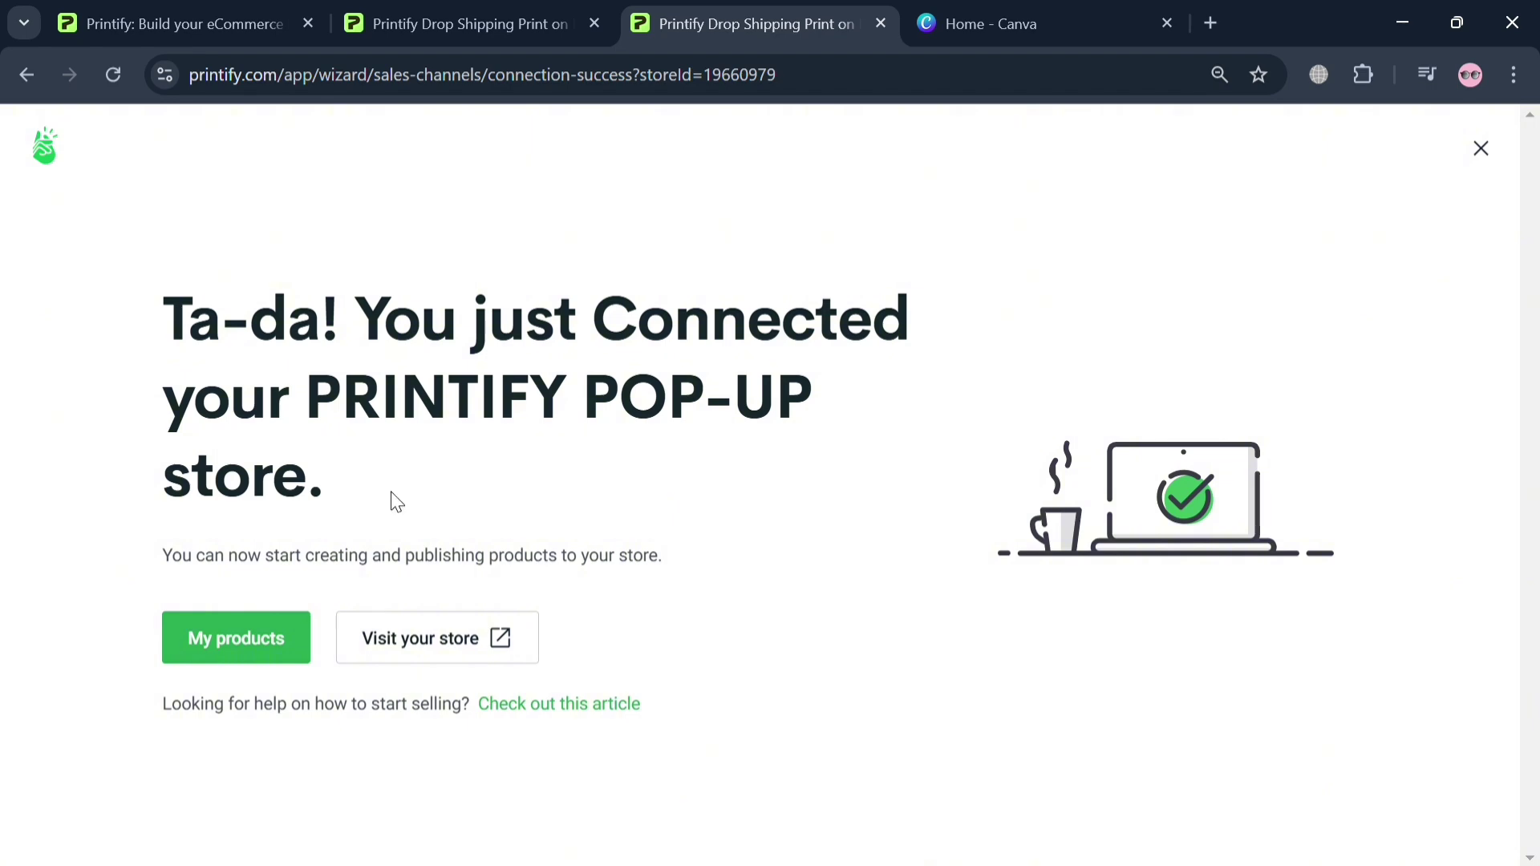
{"action": "left_click", "coordinate": [255, 647]}
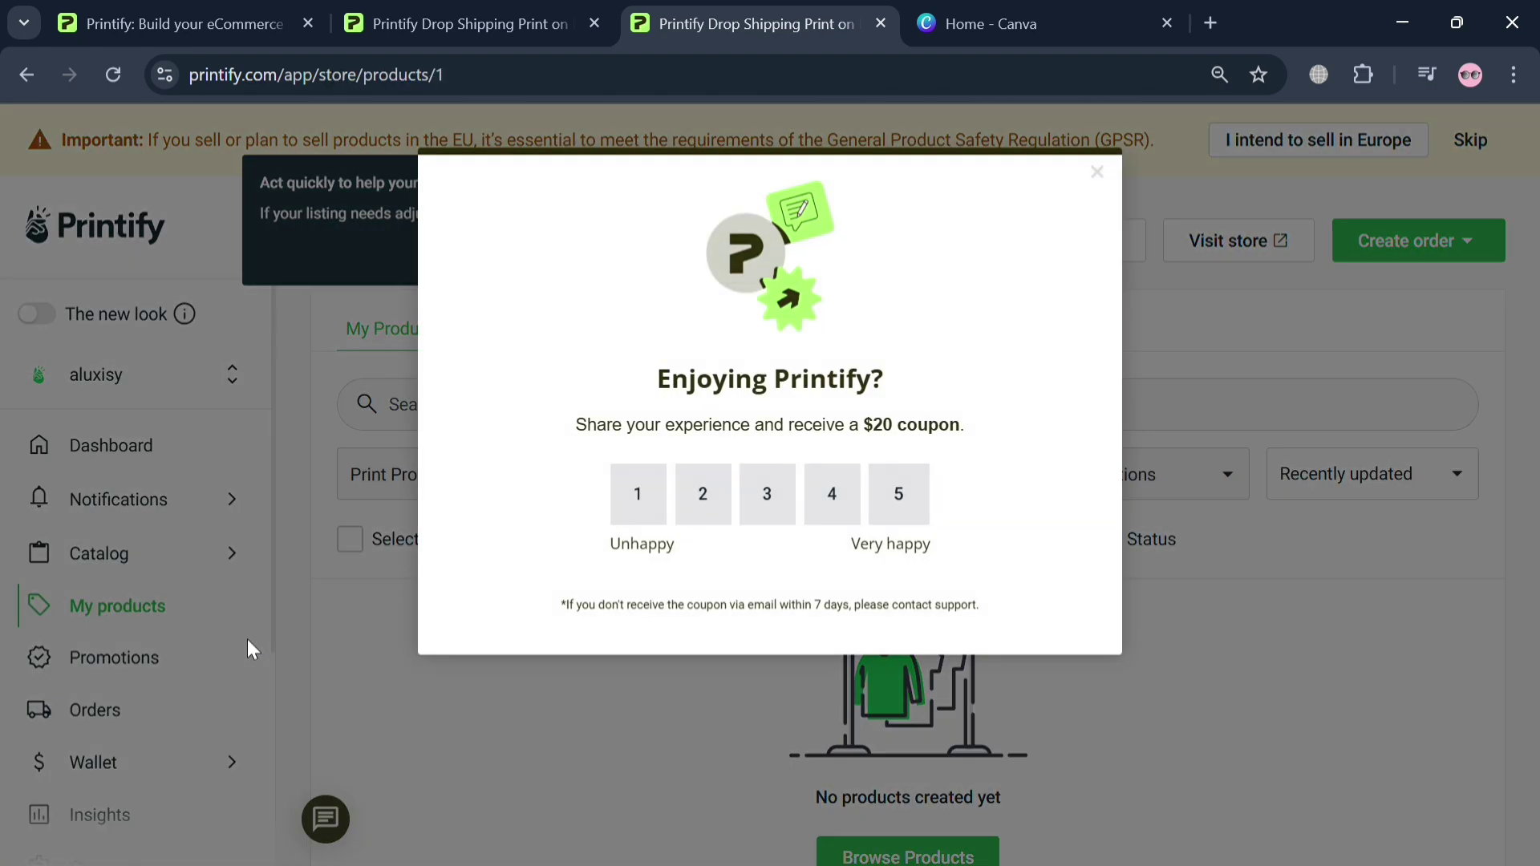
Dismiss the 'Enjoying Printify?' rating popup and show the Catalog categories
{"action": "left_click", "coordinate": [1101, 175]}
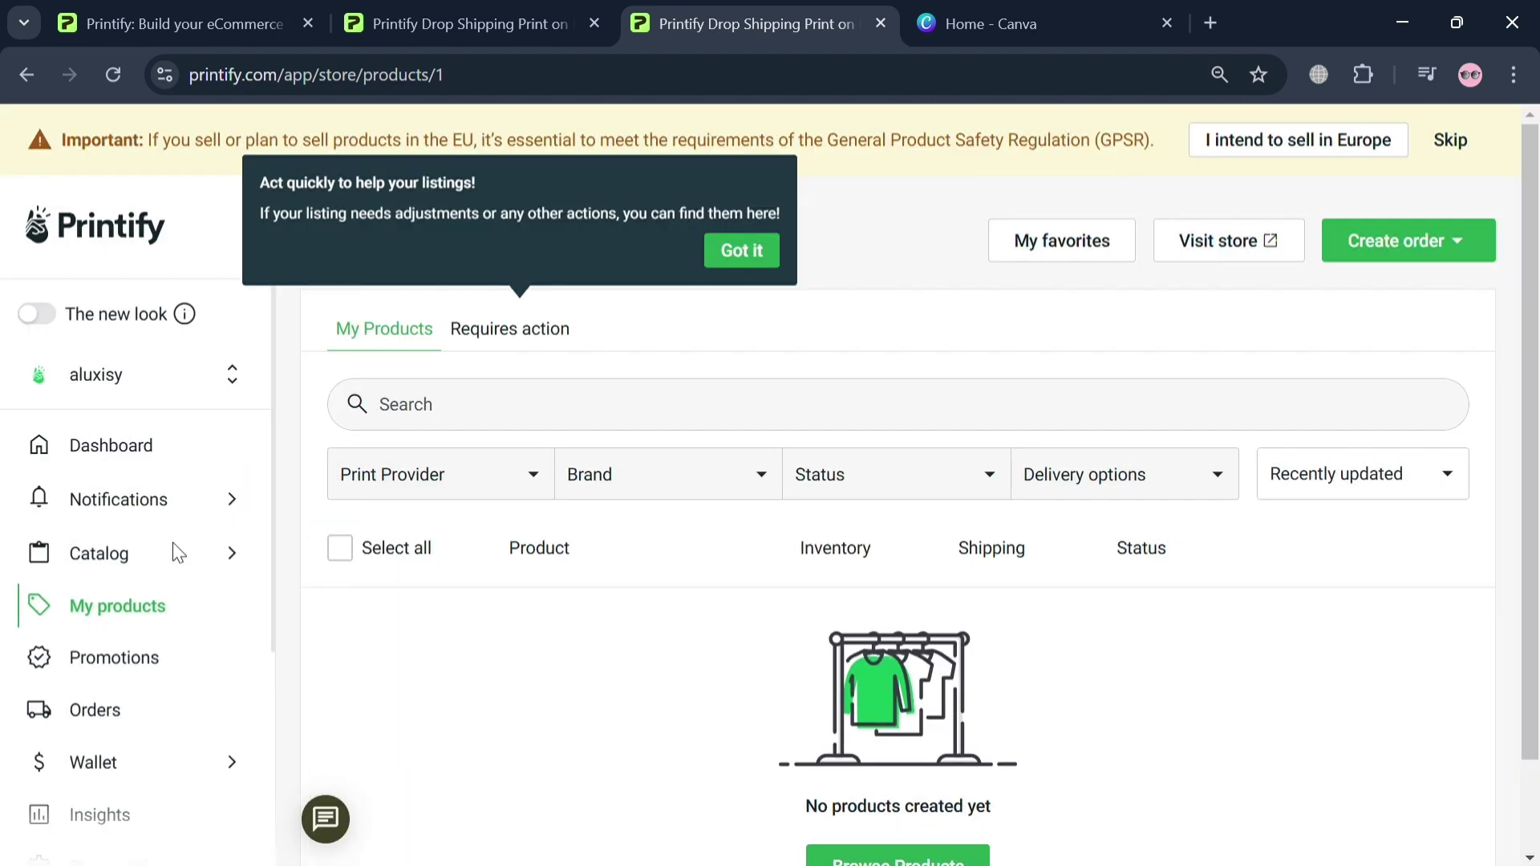
{"action": "left_click", "coordinate": [245, 560]}
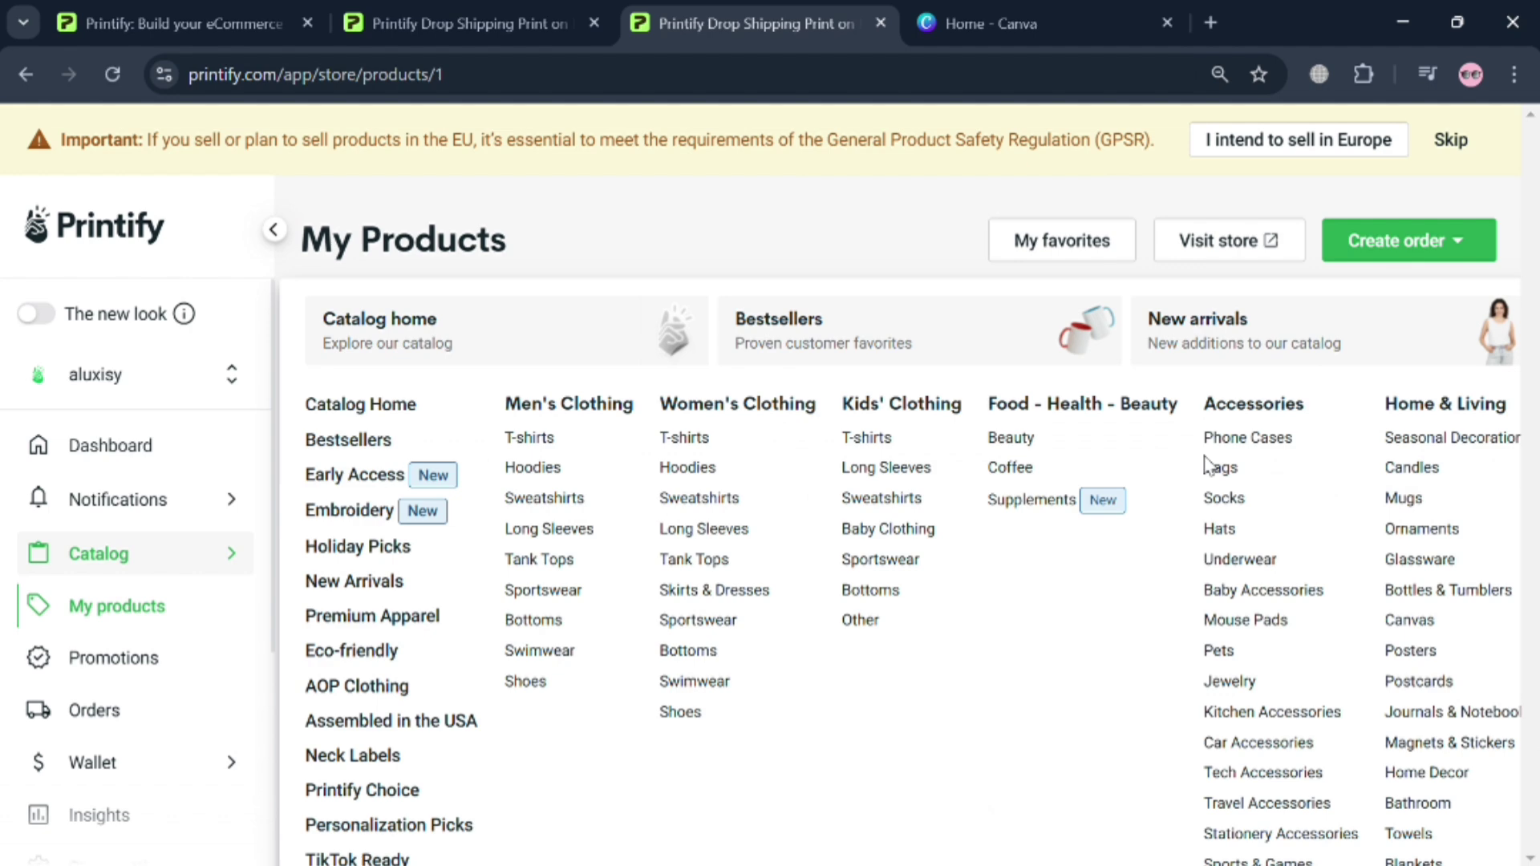
Open Phone Cases > Tough Phone Cases and start designing with SPOKE Custom Products
{"action": "left_click", "coordinate": [1251, 437]}
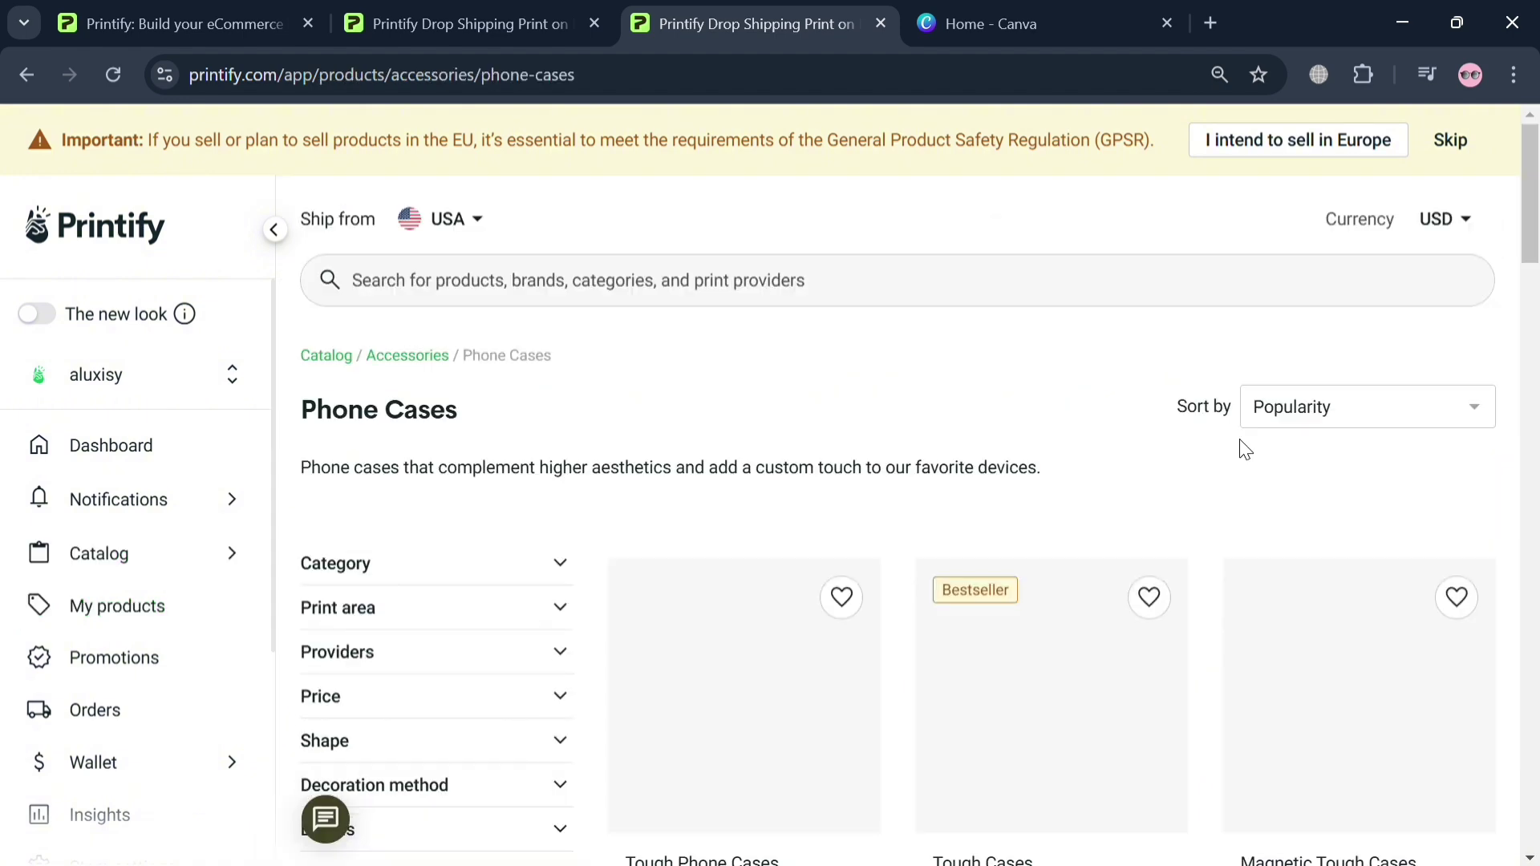
{"action": "scroll", "coordinate": [894, 820], "scroll_direction": "down", "scroll_amount": 1}
{"action": "scroll", "coordinate": [894, 820], "scroll_direction": "down", "scroll_amount": 2}
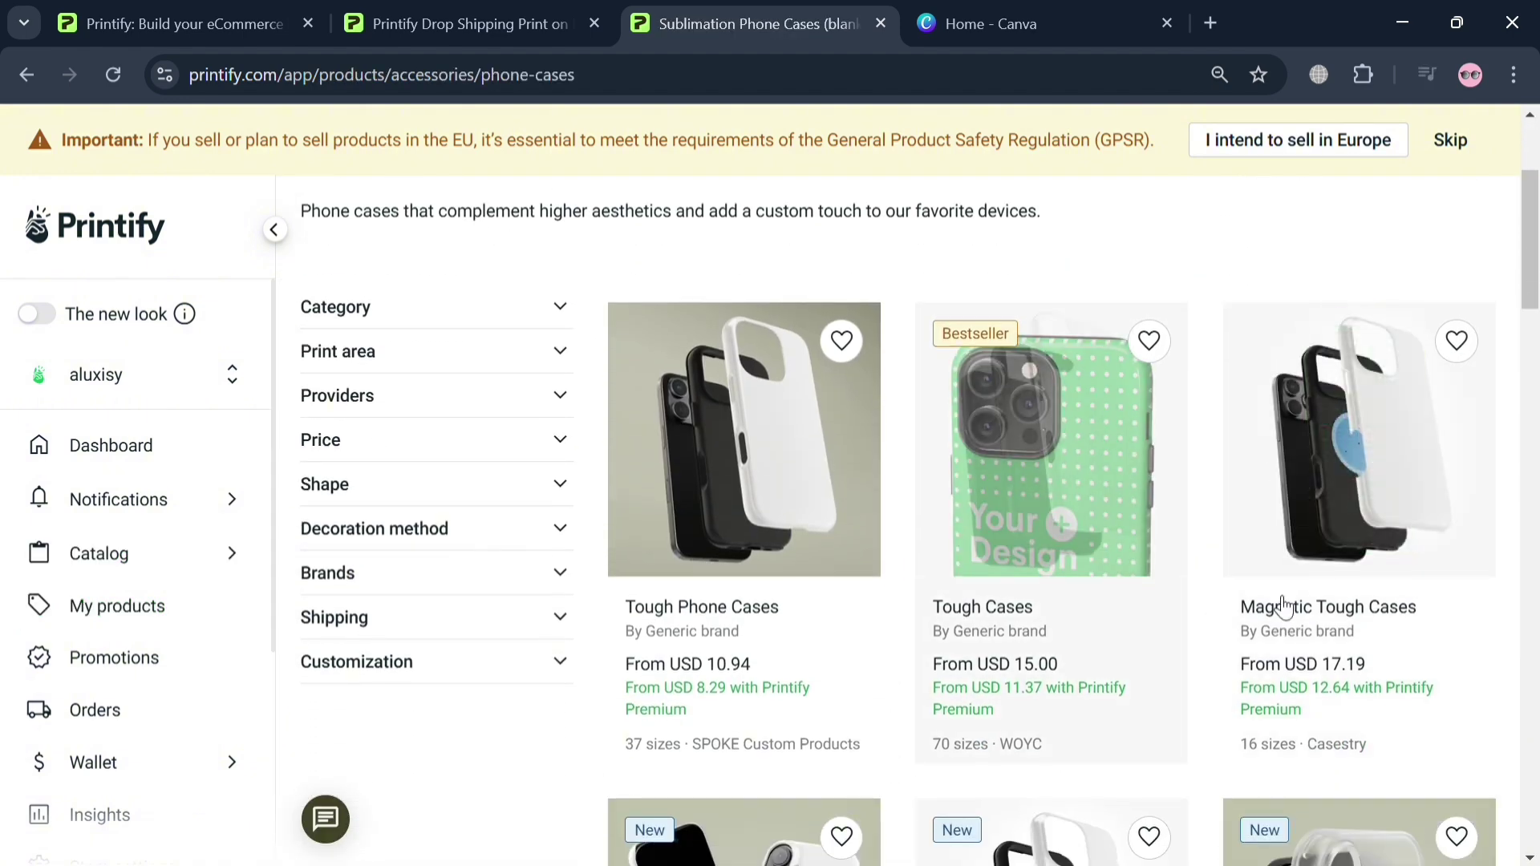
{"action": "left_click", "coordinate": [785, 536]}
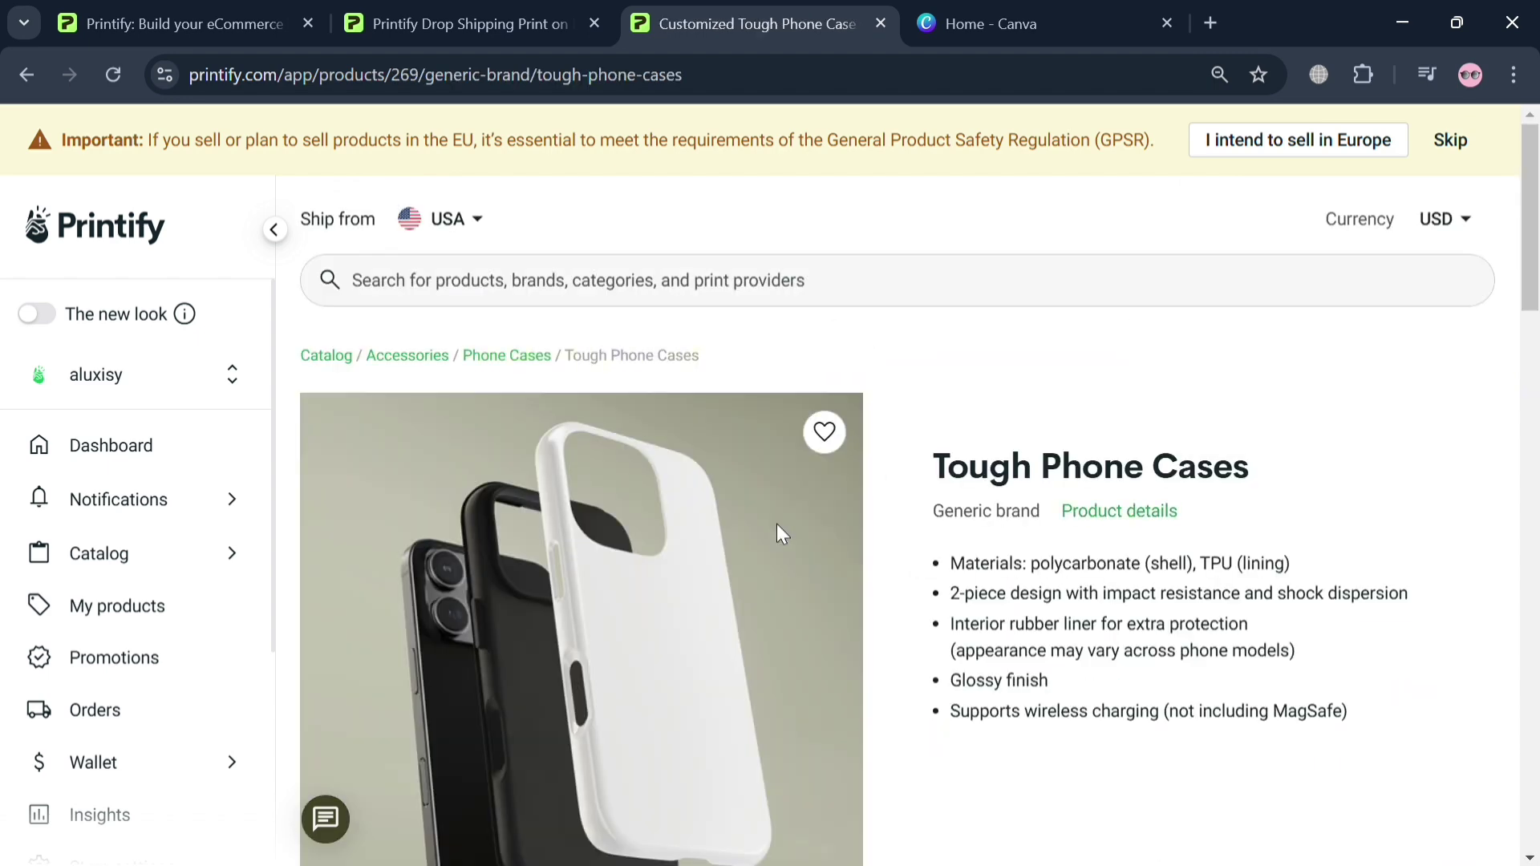
{"action": "scroll", "coordinate": [782, 534], "scroll_direction": "down", "scroll_amount": 4}
{"action": "scroll", "coordinate": [782, 534], "scroll_direction": "down", "scroll_amount": 5}
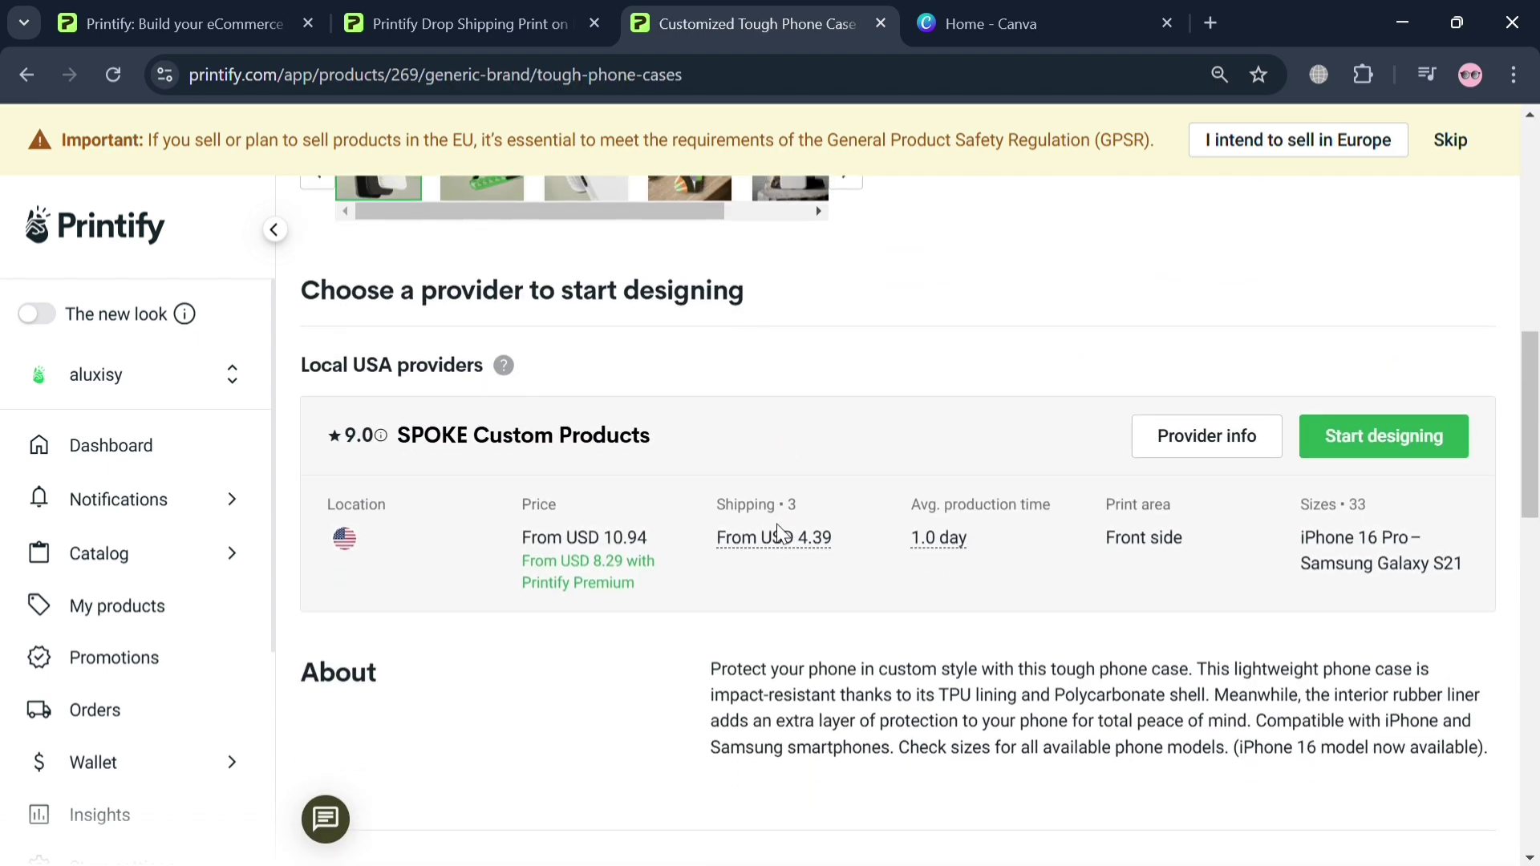
{"action": "scroll", "coordinate": [776, 530], "scroll_direction": "up", "scroll_amount": 2}
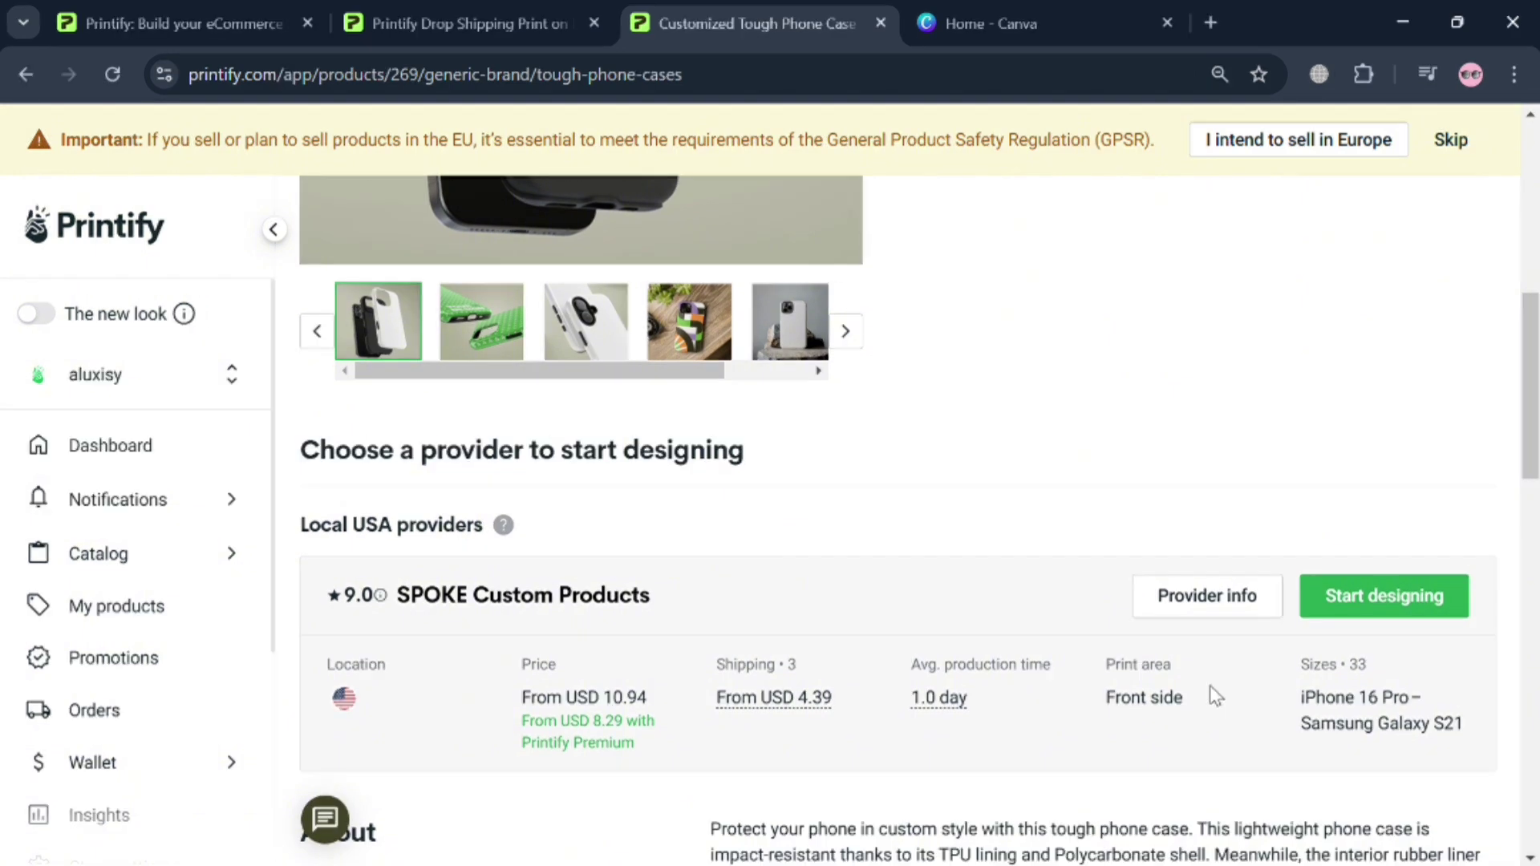
{"action": "left_click", "coordinate": [1399, 614]}
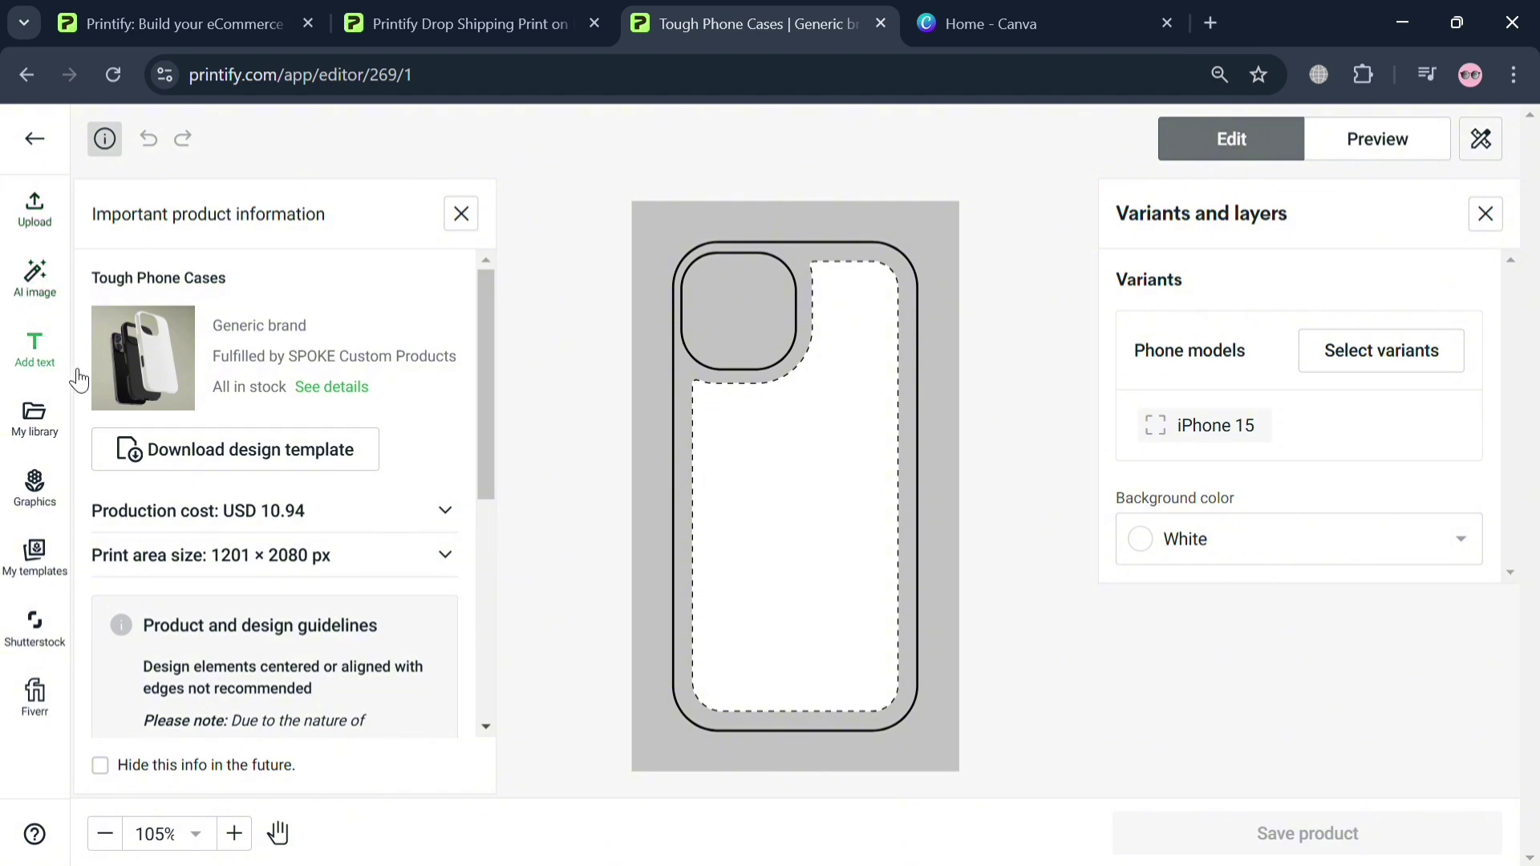
Browse My library and Graphics in the editor, then move over to Canva
{"action": "left_click", "coordinate": [44, 429]}
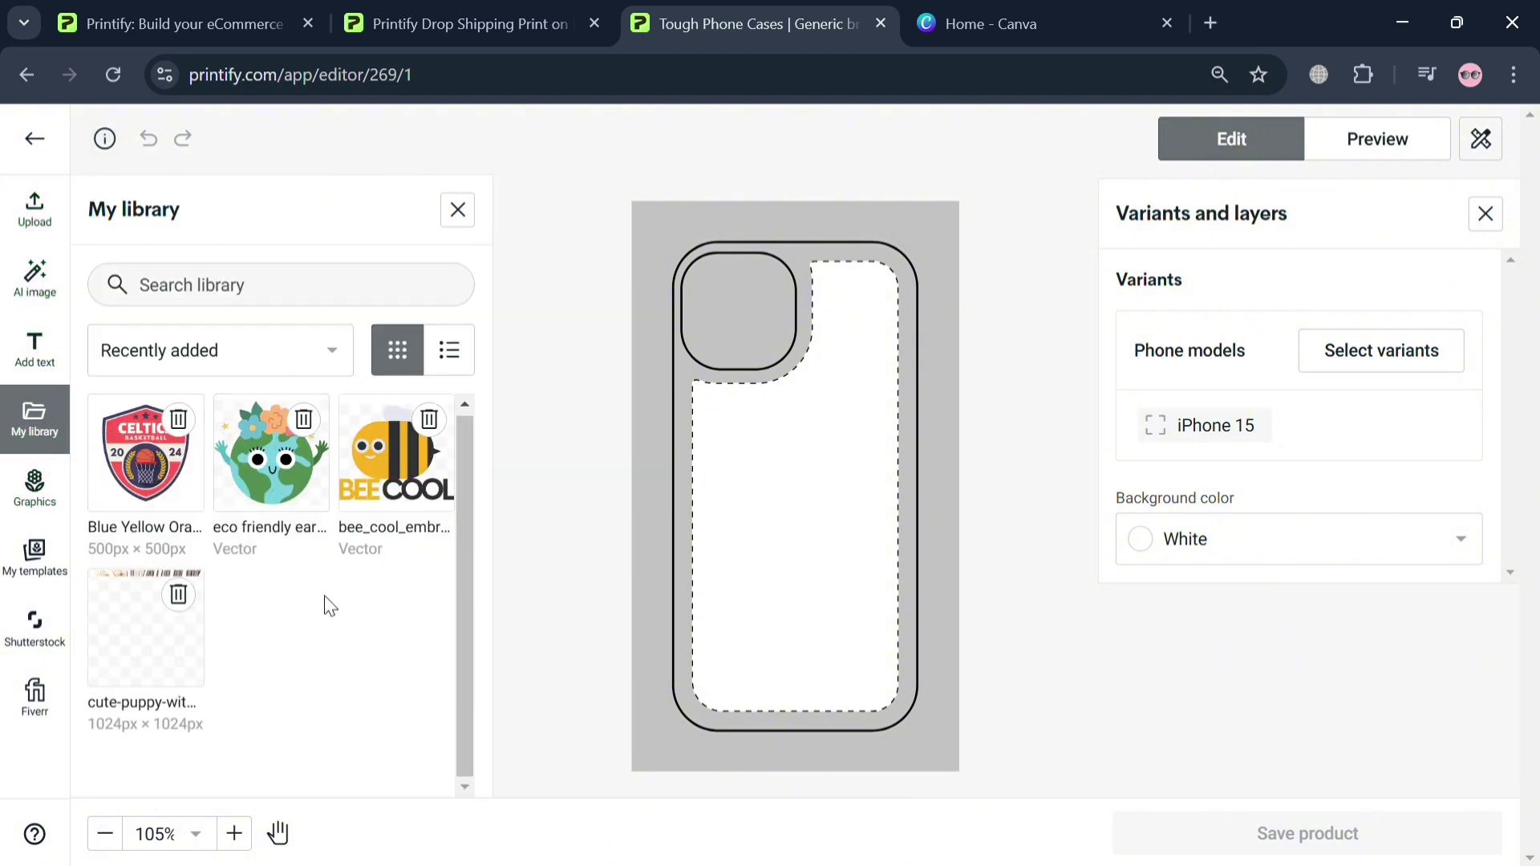
{"action": "left_click", "coordinate": [52, 487]}
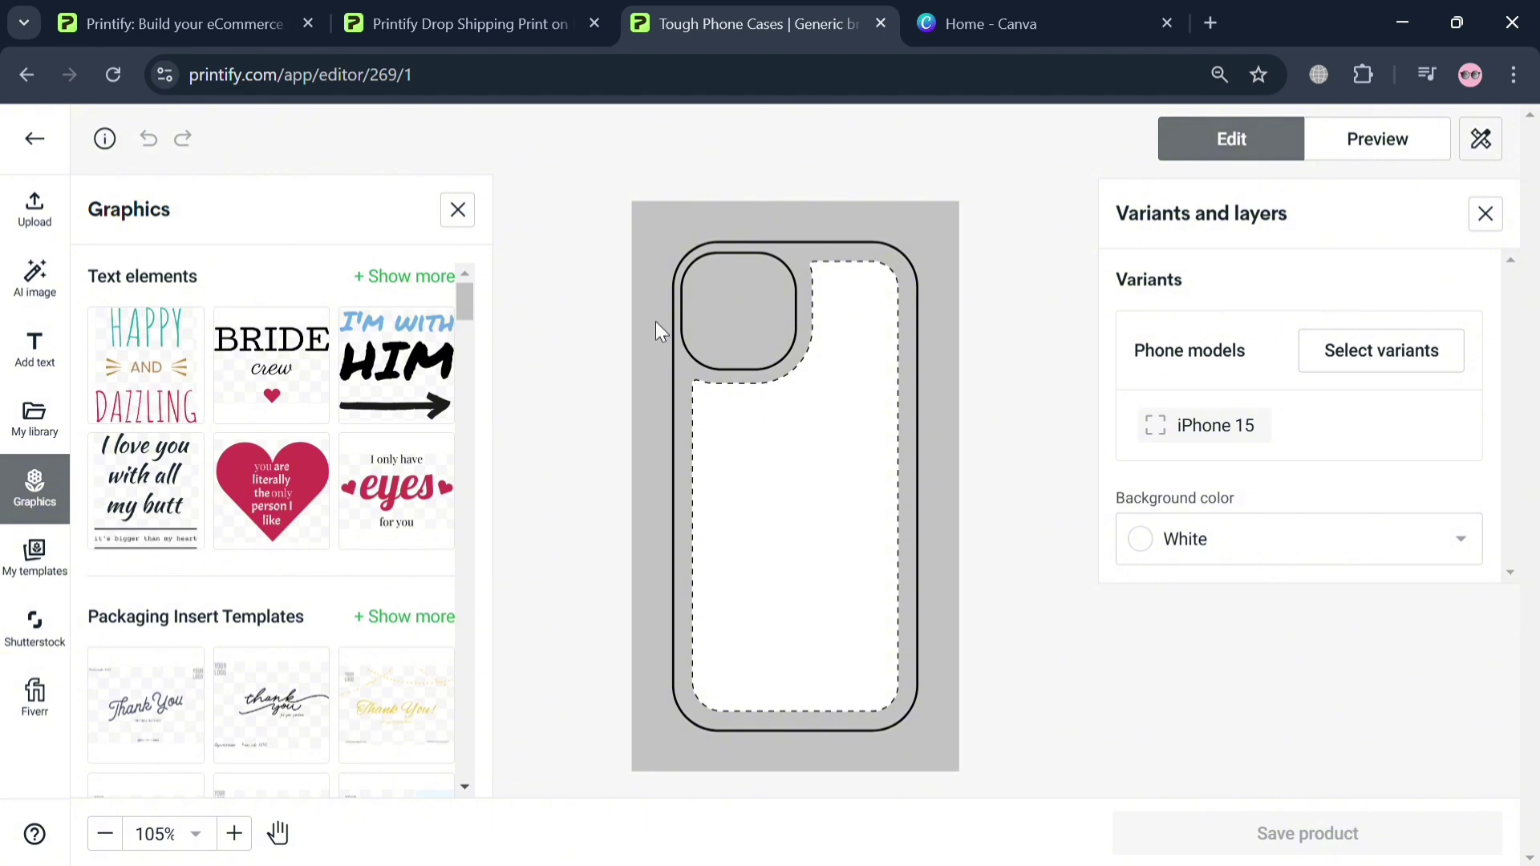
{"action": "left_click", "coordinate": [999, 10]}
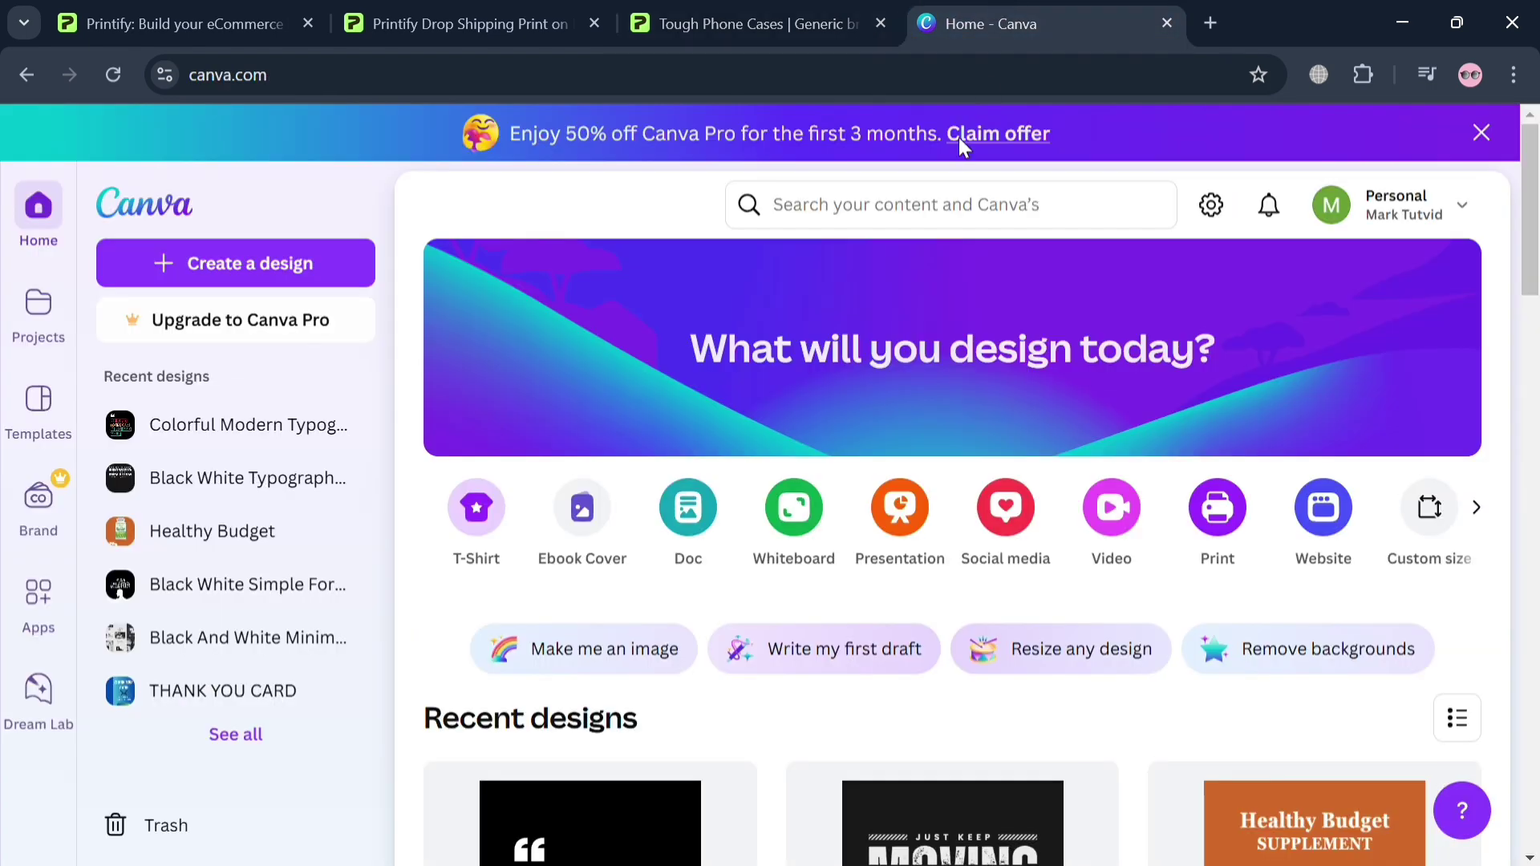
Search Canva for 'Design case' and browse the results
{"action": "left_click", "coordinate": [877, 228]}
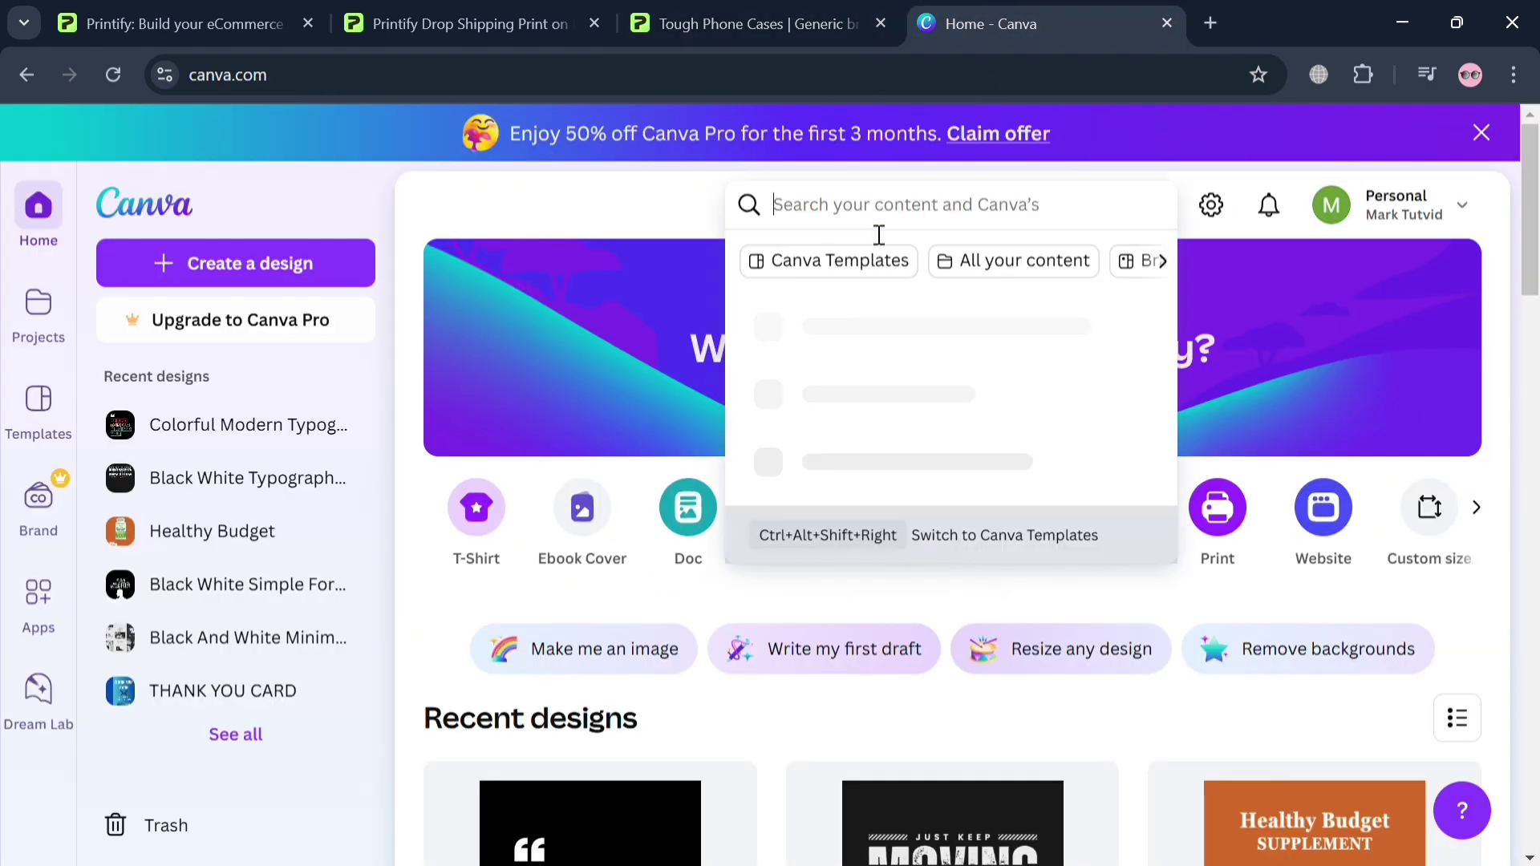
{"action": "type", "text": "Design"}
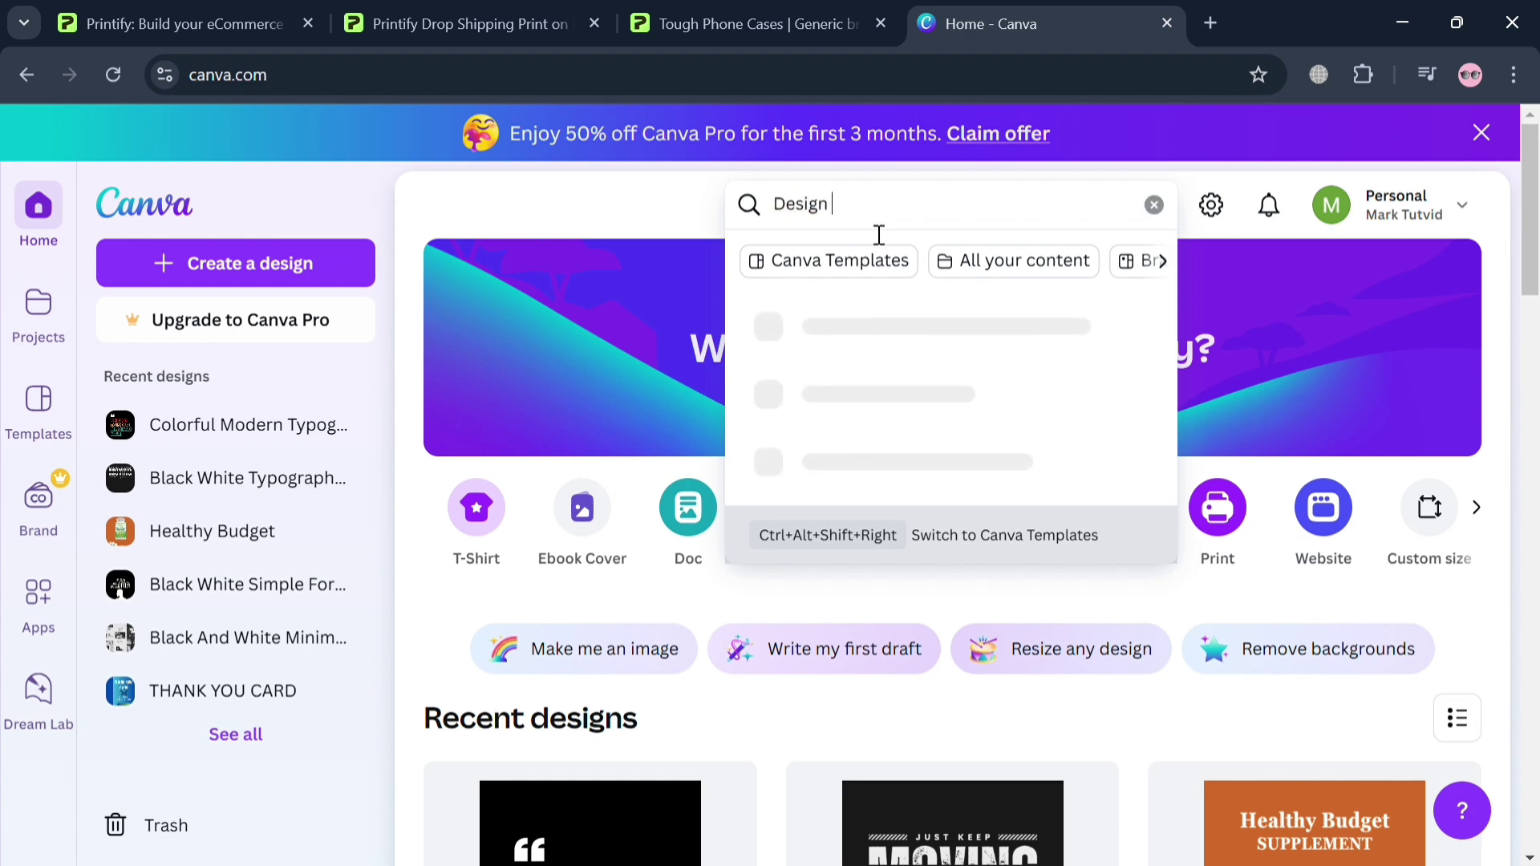
{"action": "type", "text": "case"}
{"action": "key", "text": "Return"}
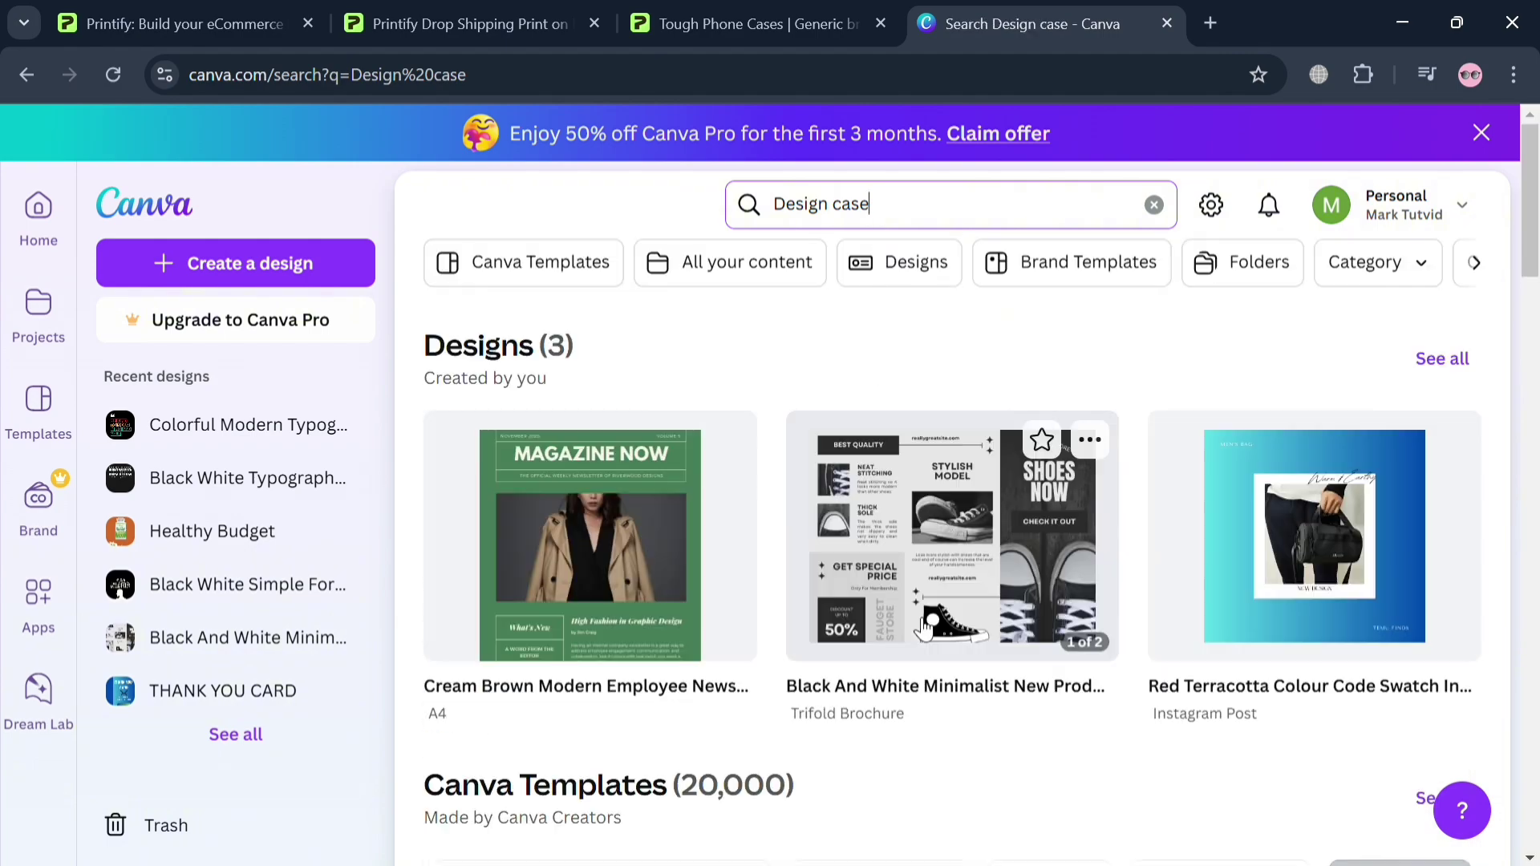
{"action": "scroll", "coordinate": [898, 666], "scroll_direction": "down", "scroll_amount": 5}
{"action": "scroll", "coordinate": [905, 678], "scroll_direction": "down", "scroll_amount": 10}
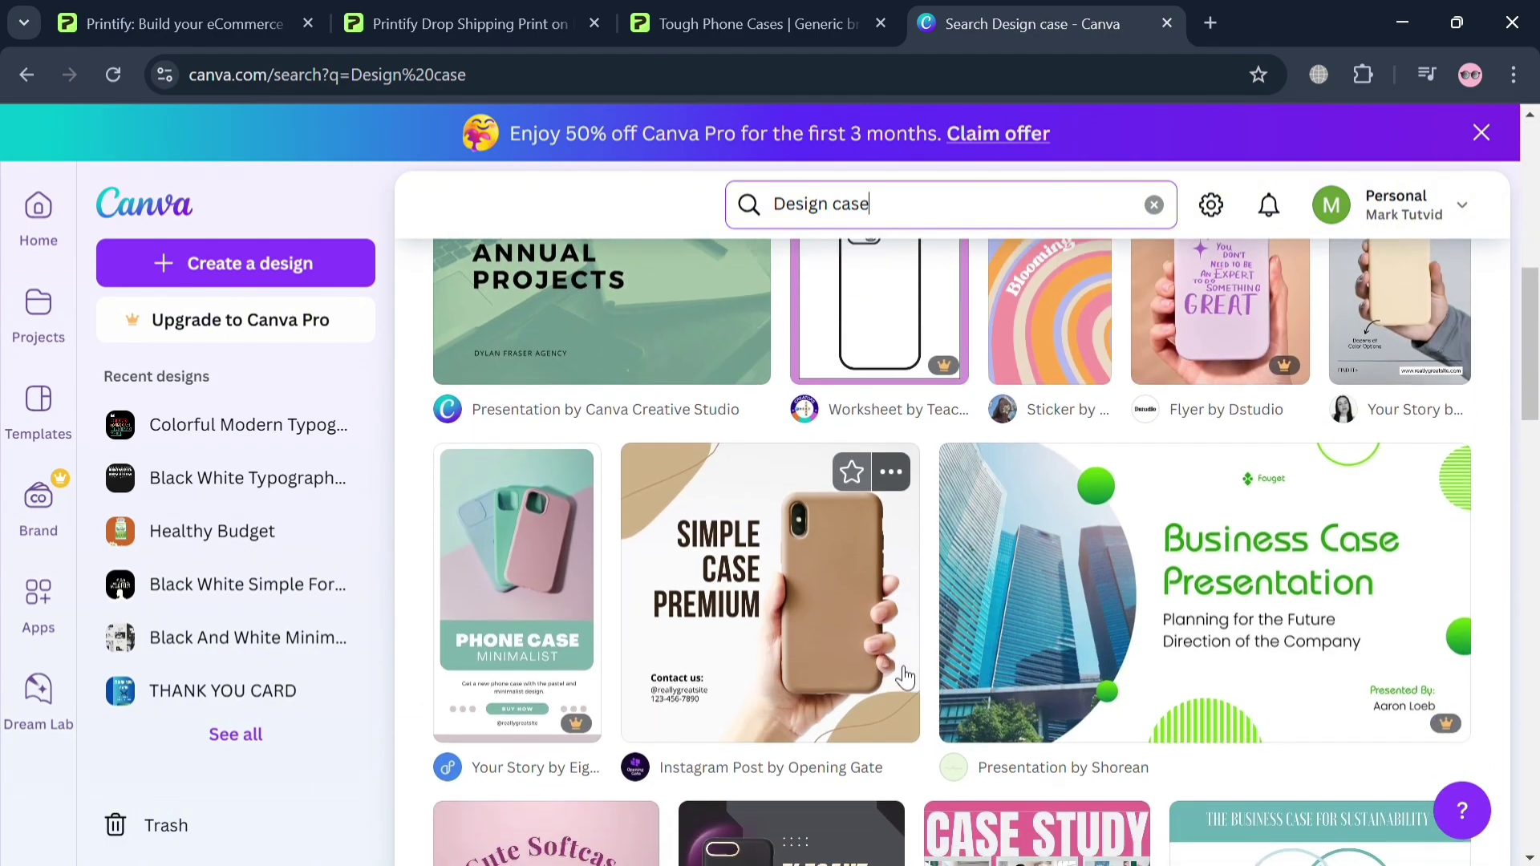
{"action": "scroll", "coordinate": [905, 678], "scroll_direction": "down", "scroll_amount": 5}
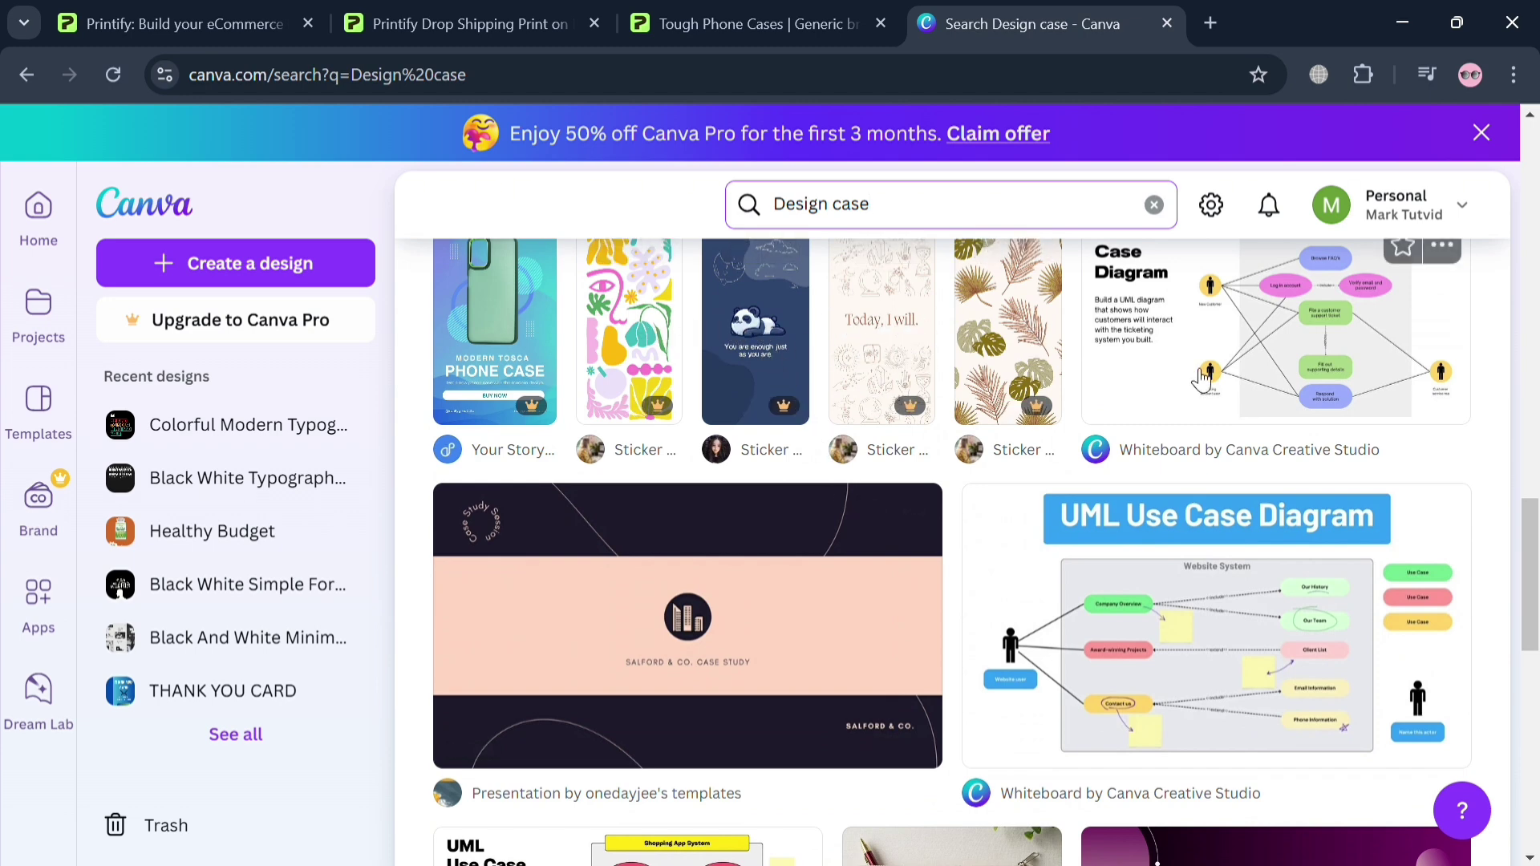
{"action": "scroll", "coordinate": [883, 485], "scroll_direction": "up", "scroll_amount": 3}
{"action": "scroll", "coordinate": [1204, 522], "scroll_direction": "down", "scroll_amount": 6}
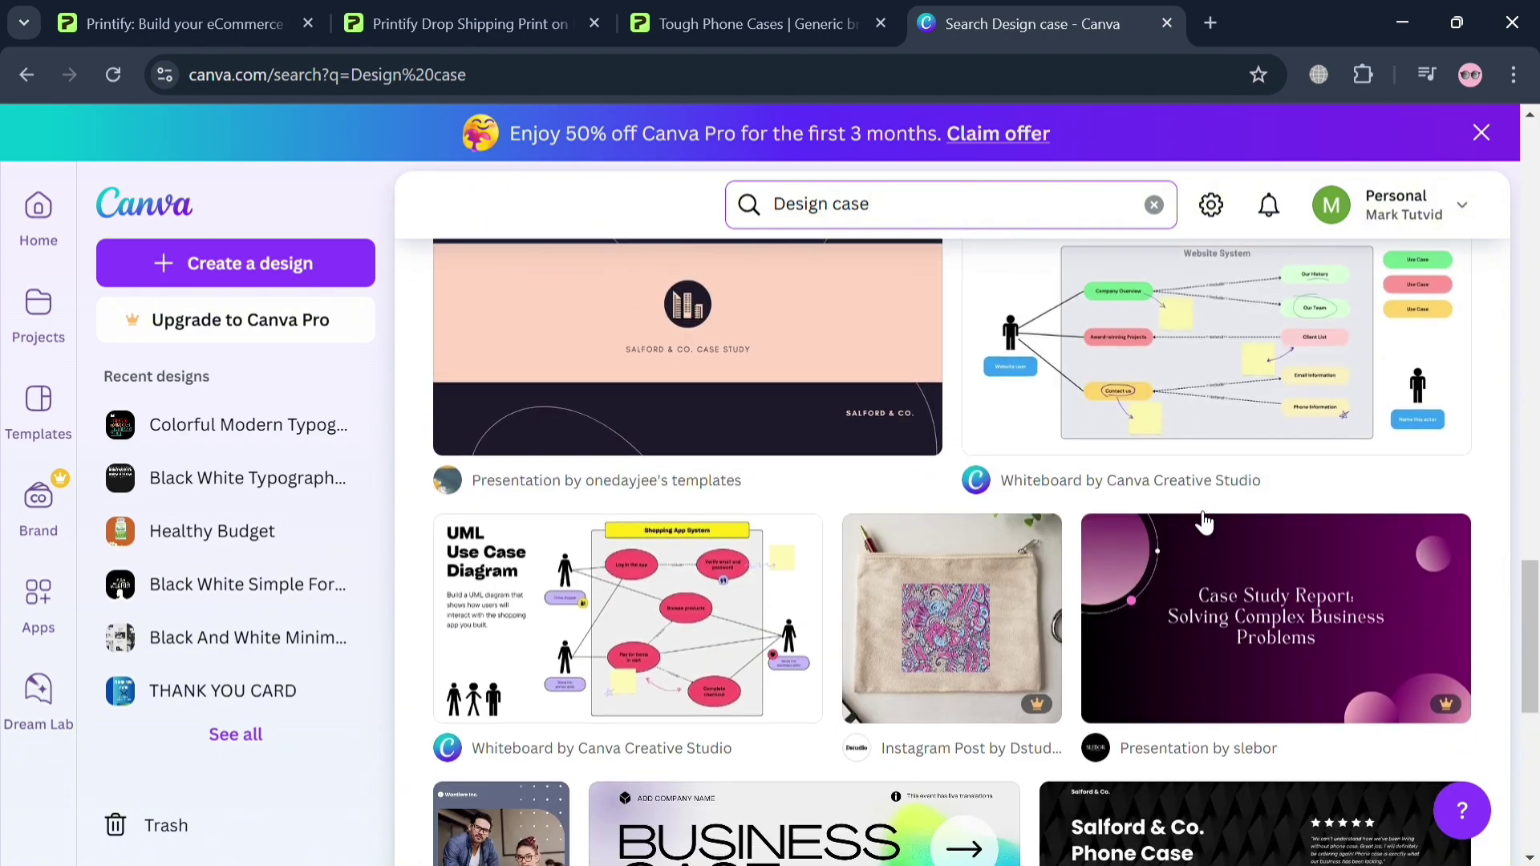
{"action": "scroll", "coordinate": [1204, 521], "scroll_direction": "down", "scroll_amount": 8}
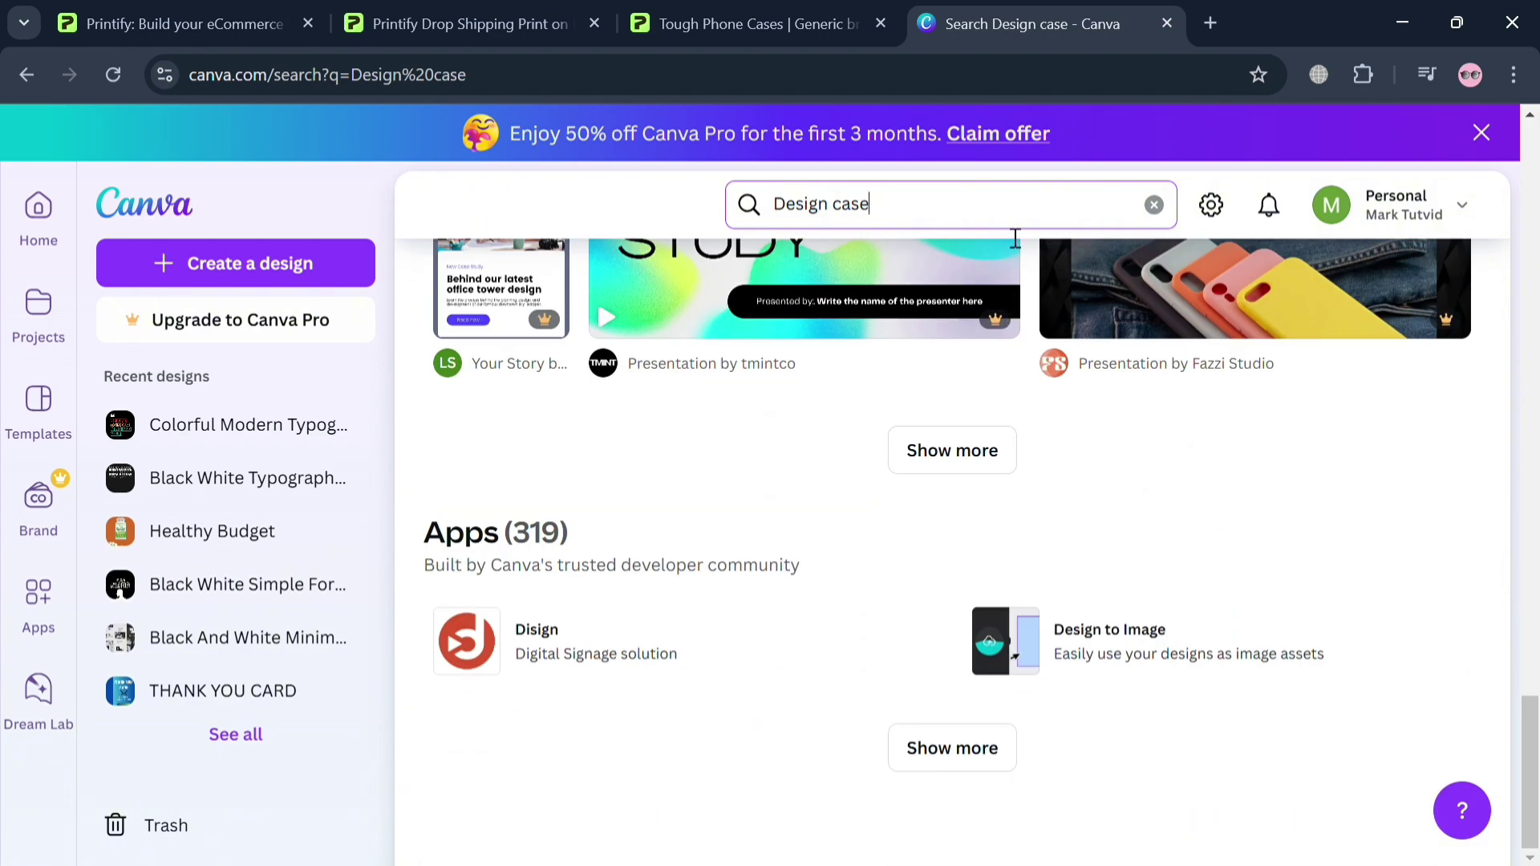
Search for 'tshirt' templates and preview the Better Days Ahead design
{"action": "left_click", "coordinate": [1014, 238]}
{"action": "type", "text": "tshirt"}
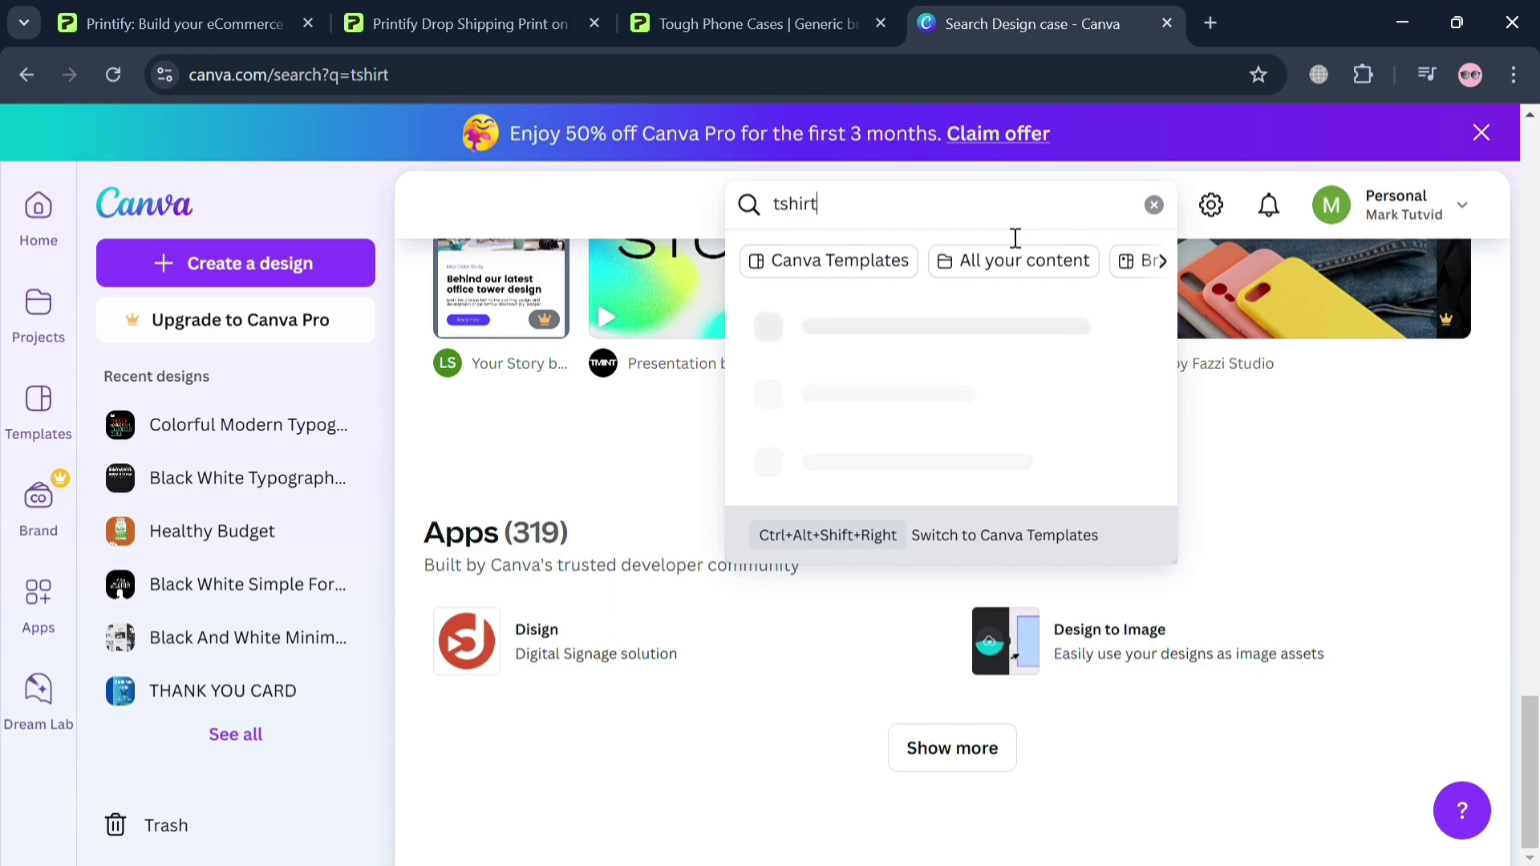
{"action": "key", "text": "Return"}
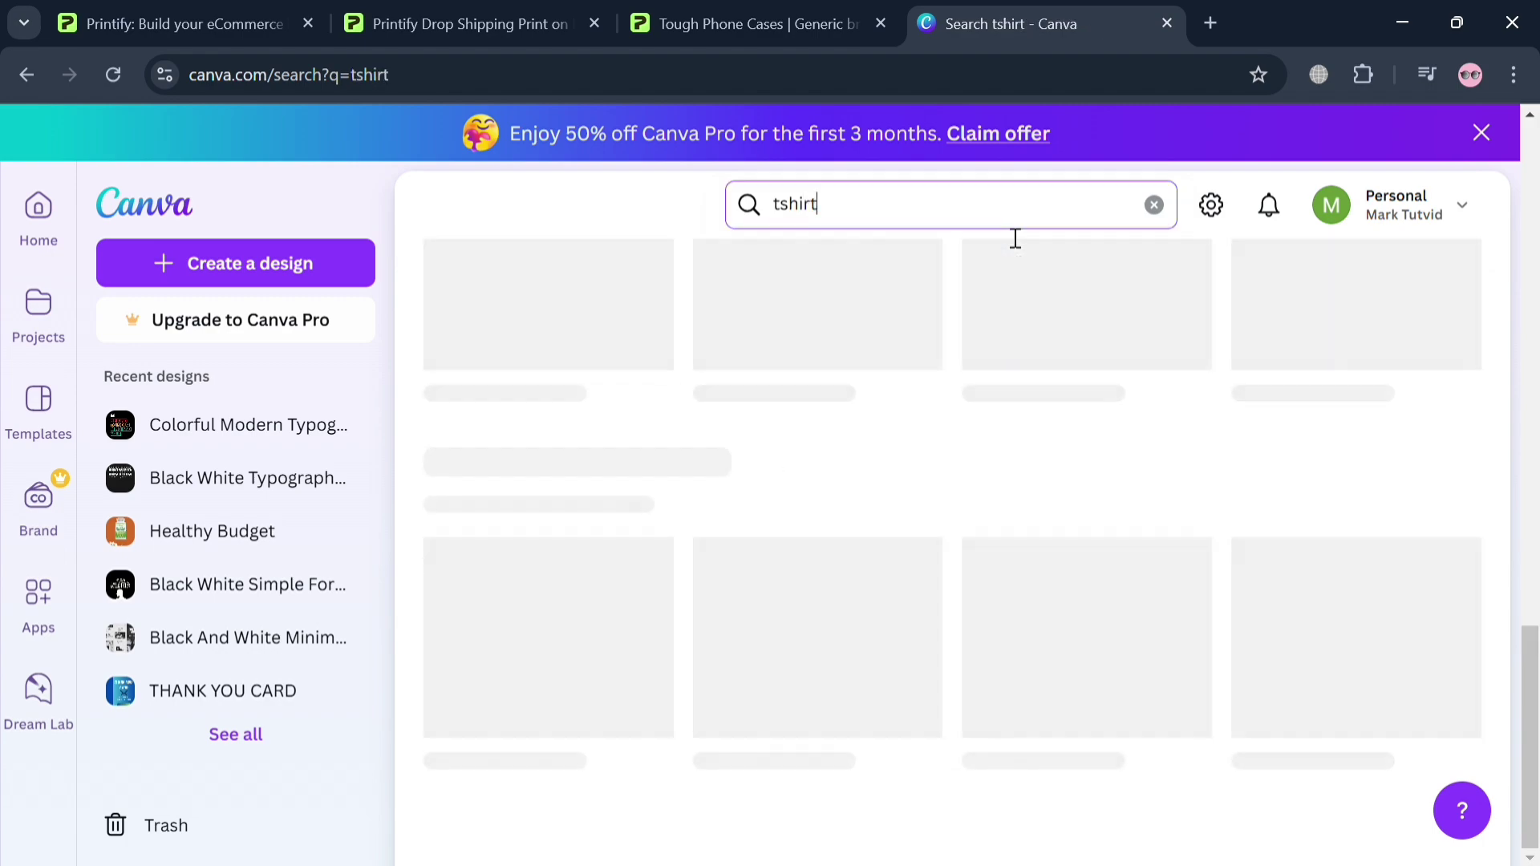
{"action": "scroll", "coordinate": [966, 649], "scroll_direction": "down", "scroll_amount": 12}
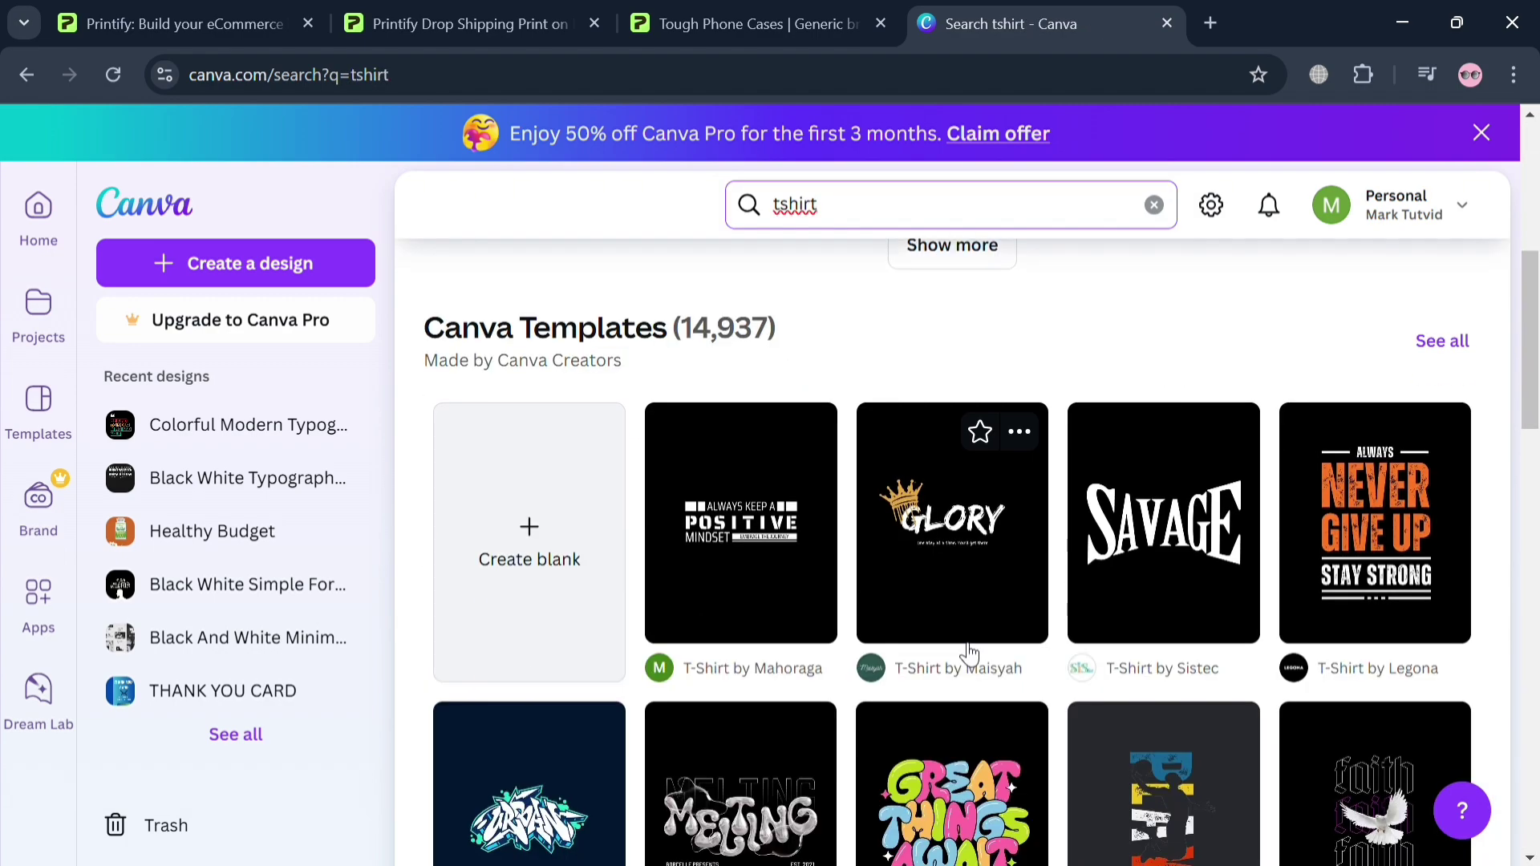
{"action": "scroll", "coordinate": [971, 653], "scroll_direction": "down", "scroll_amount": 3}
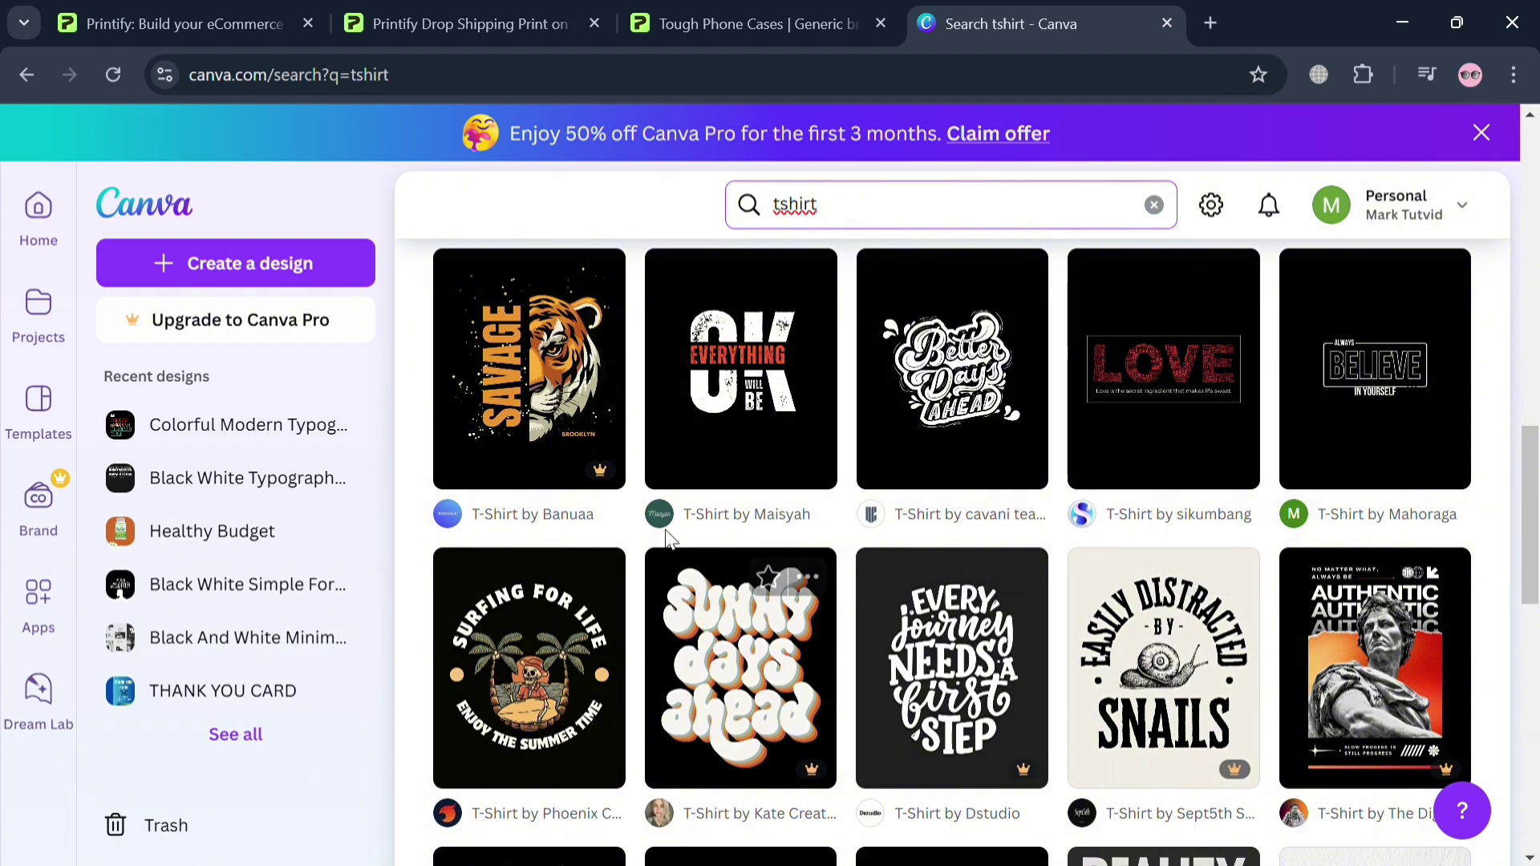
{"action": "left_click", "coordinate": [985, 418]}
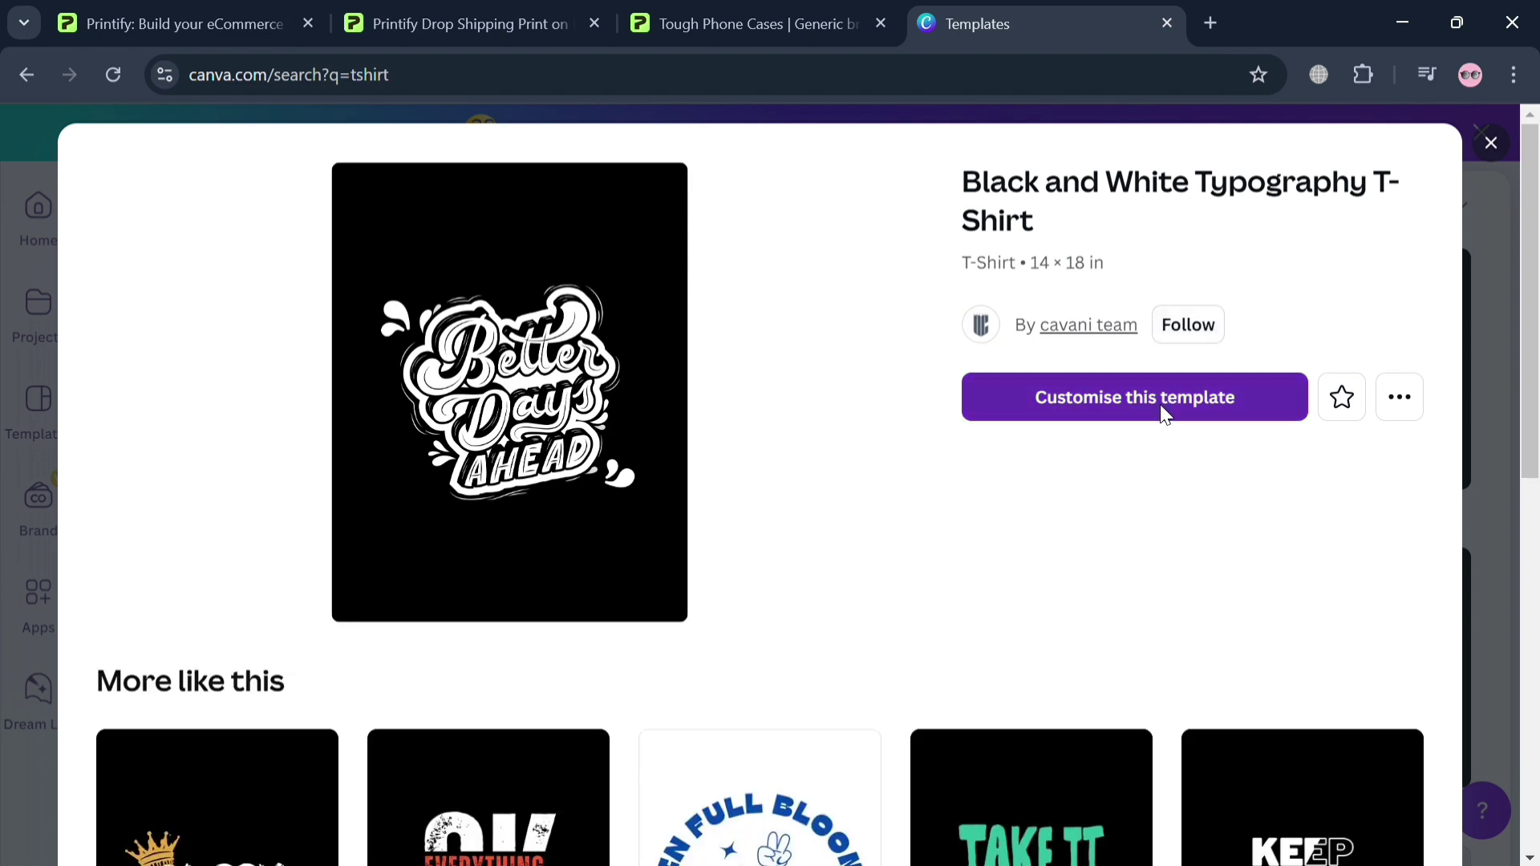
Customise the Black and White Typography T-Shirt template and deselect its lettering
{"action": "left_click", "coordinate": [1164, 414]}
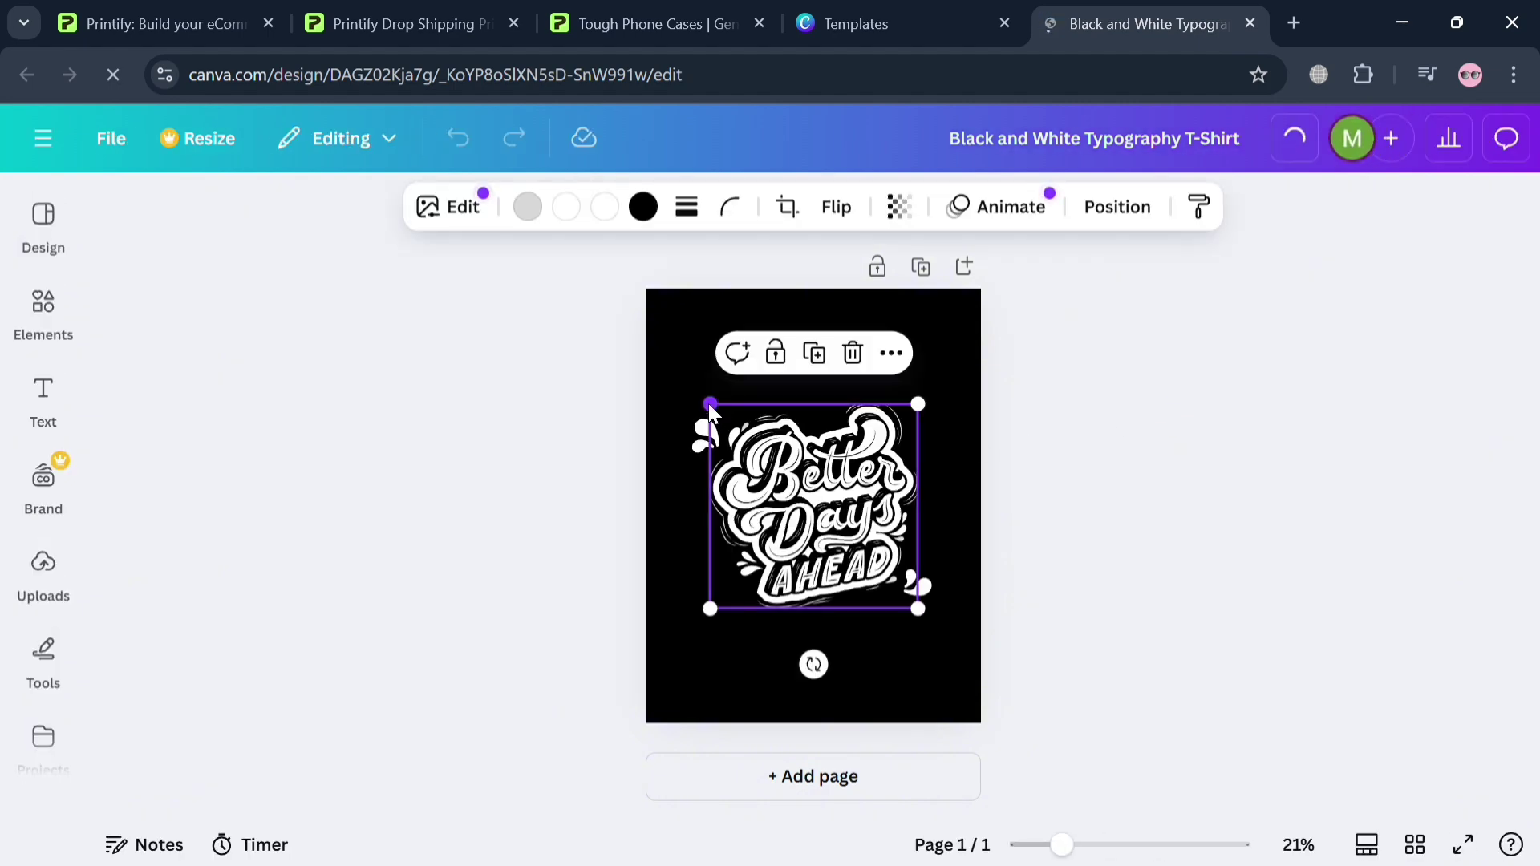
{"action": "left_click", "coordinate": [1019, 532]}
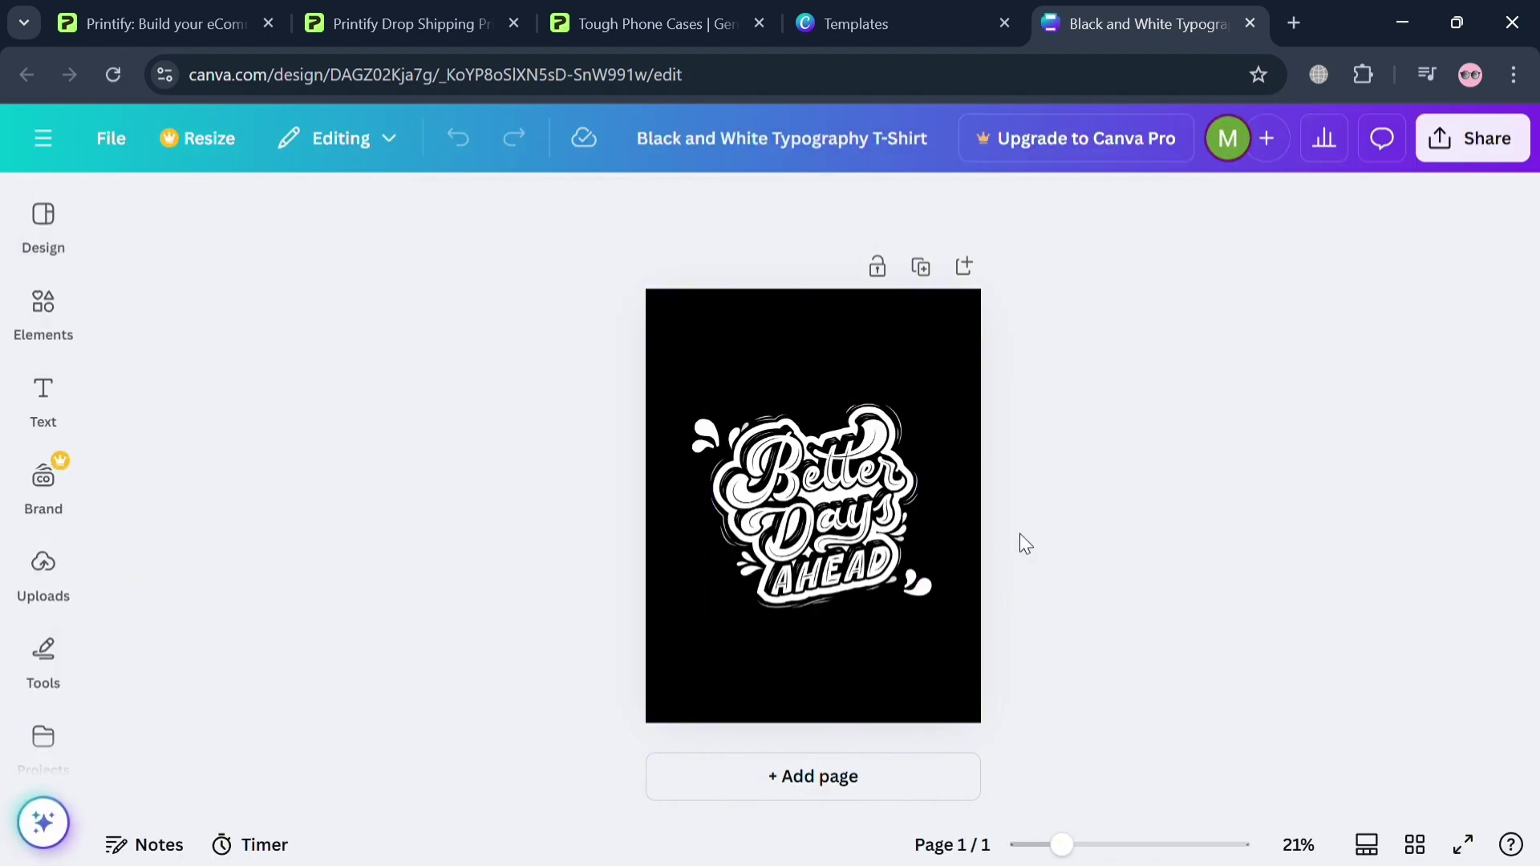
Search Elements for 'Heart' and filter the results to Graphics
{"action": "left_click", "coordinate": [32, 329]}
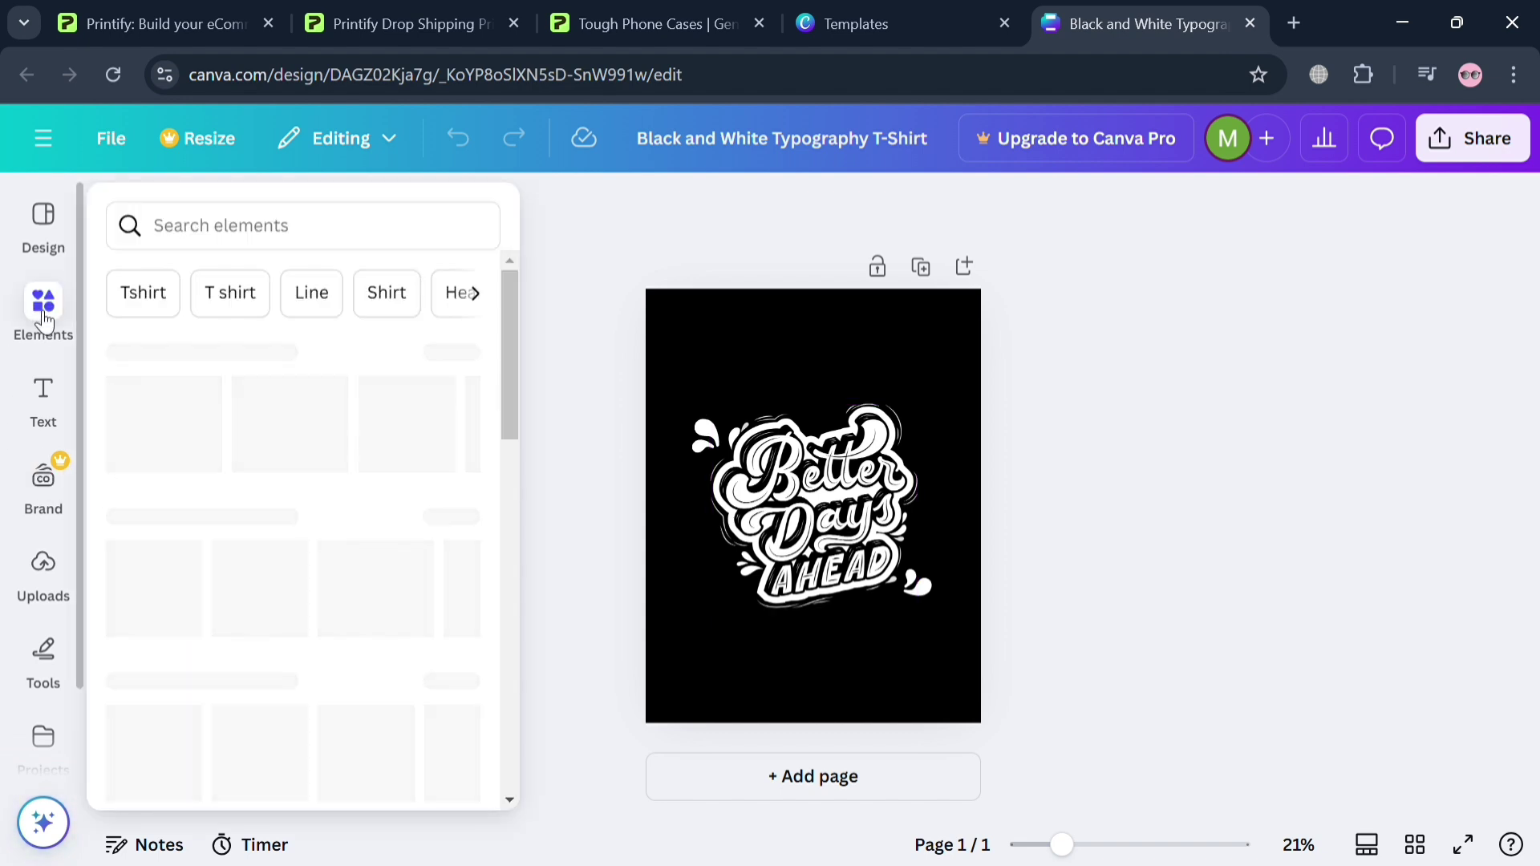
{"action": "left_click", "coordinate": [333, 237]}
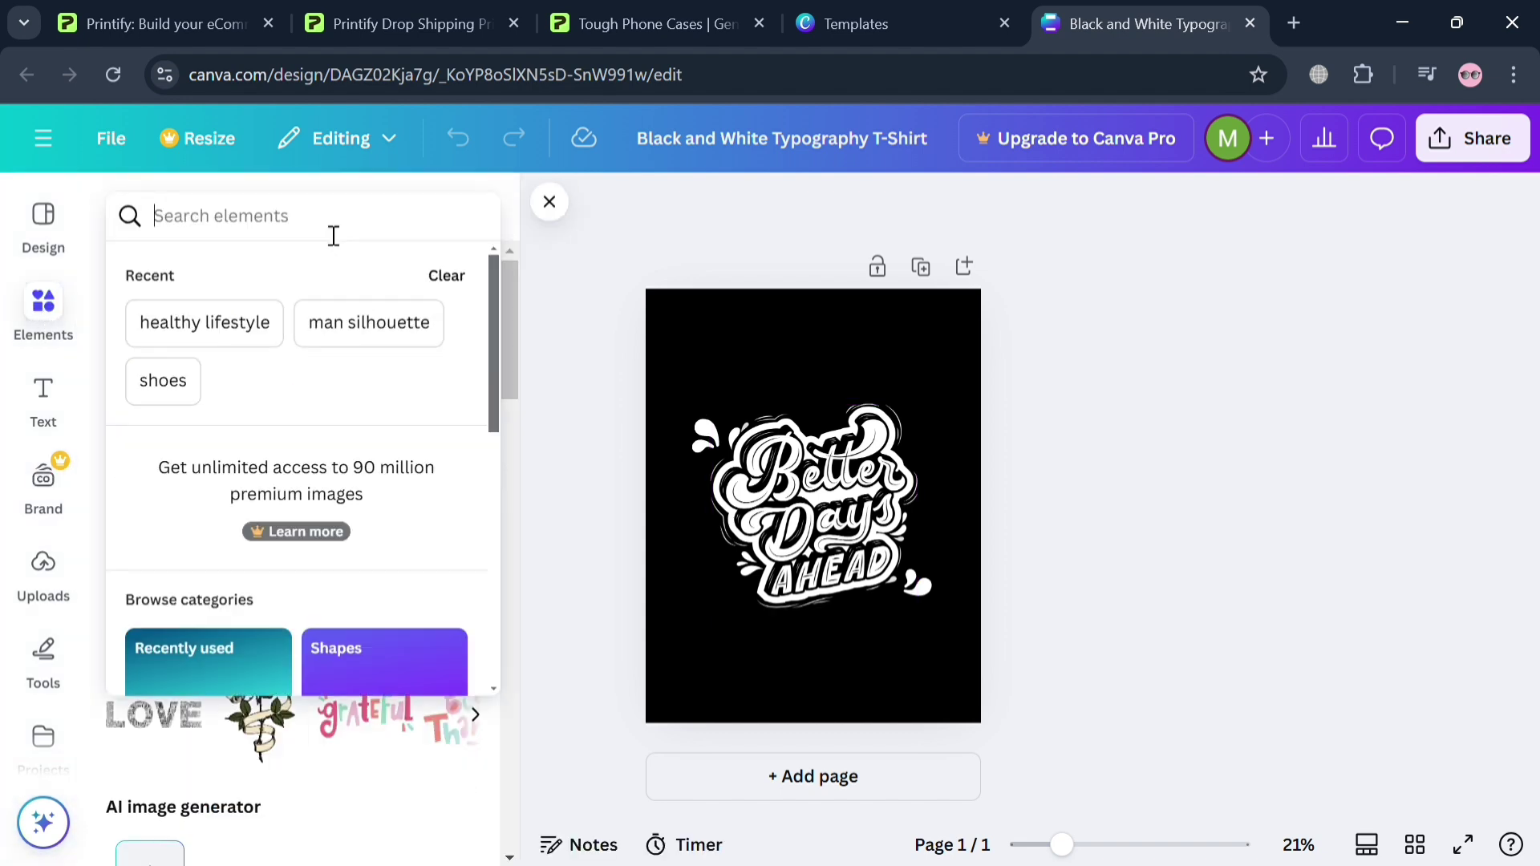
{"action": "type", "text": "Heart"}
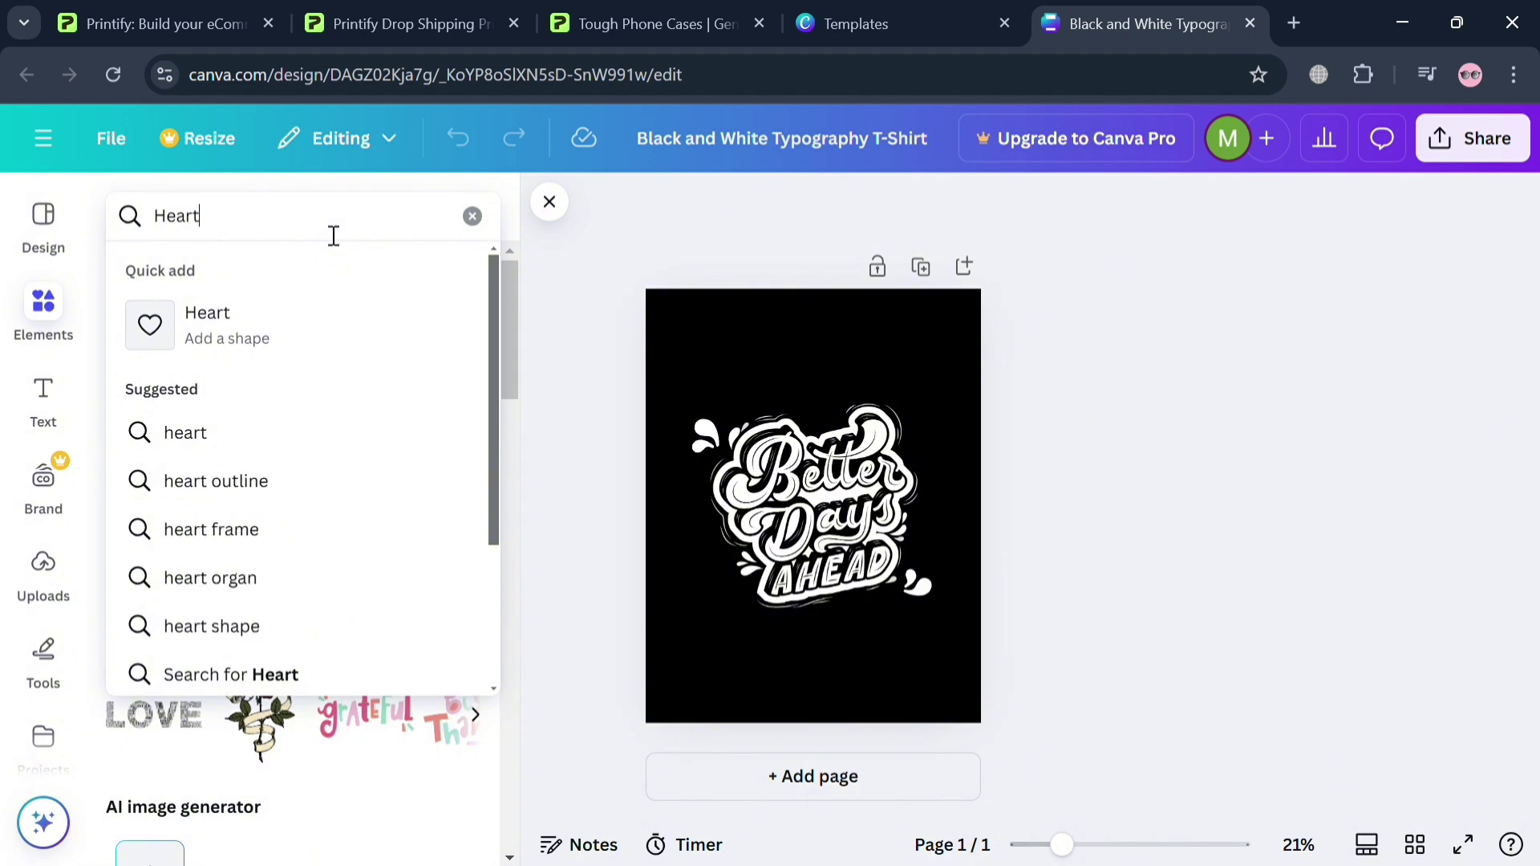
{"action": "key", "text": "Return"}
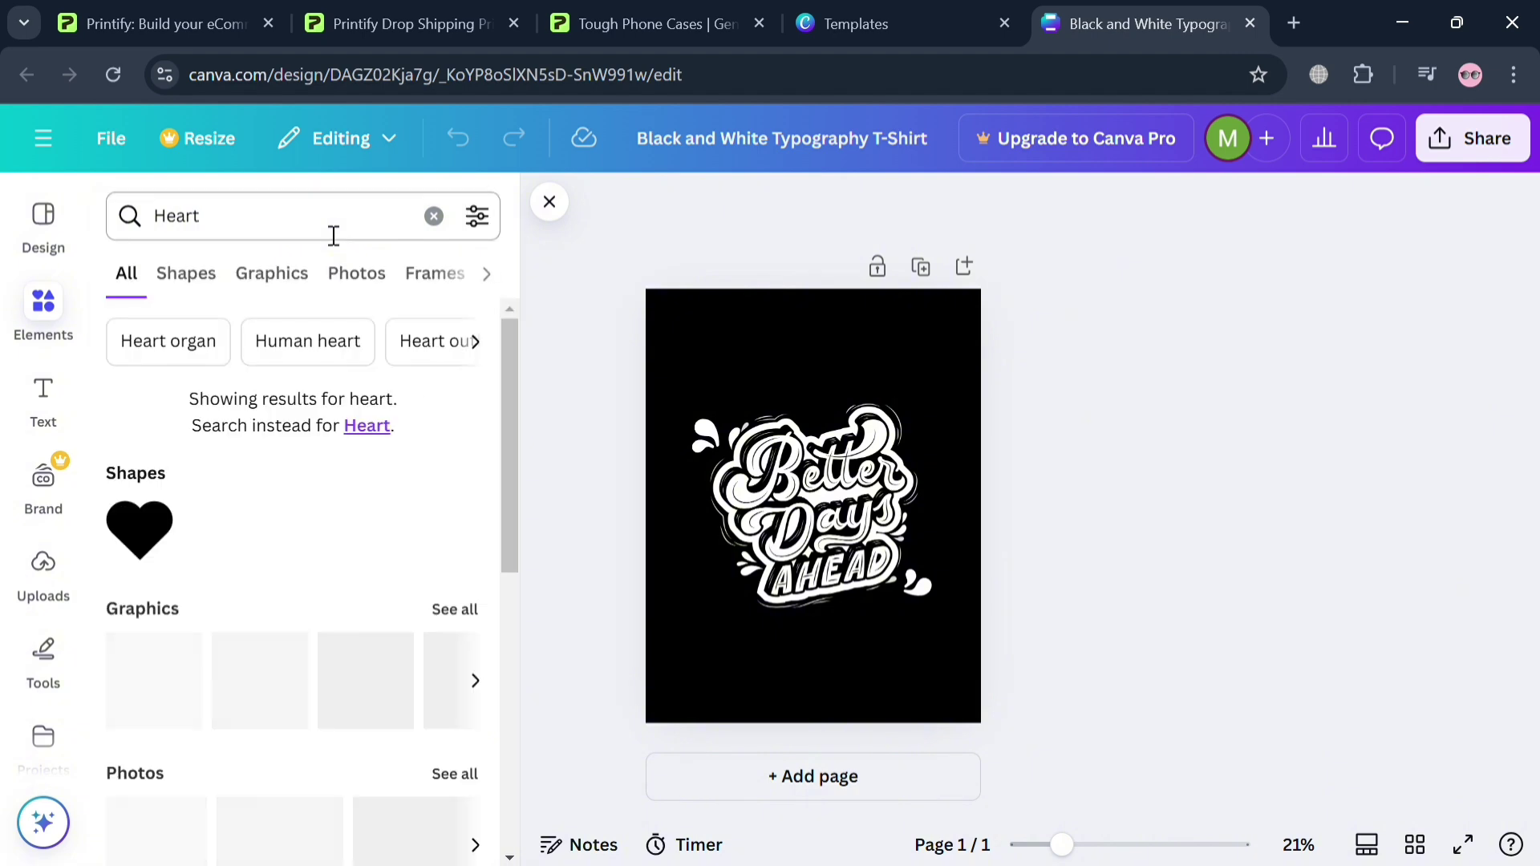
{"action": "scroll", "coordinate": [245, 779], "scroll_direction": "down", "scroll_amount": 3}
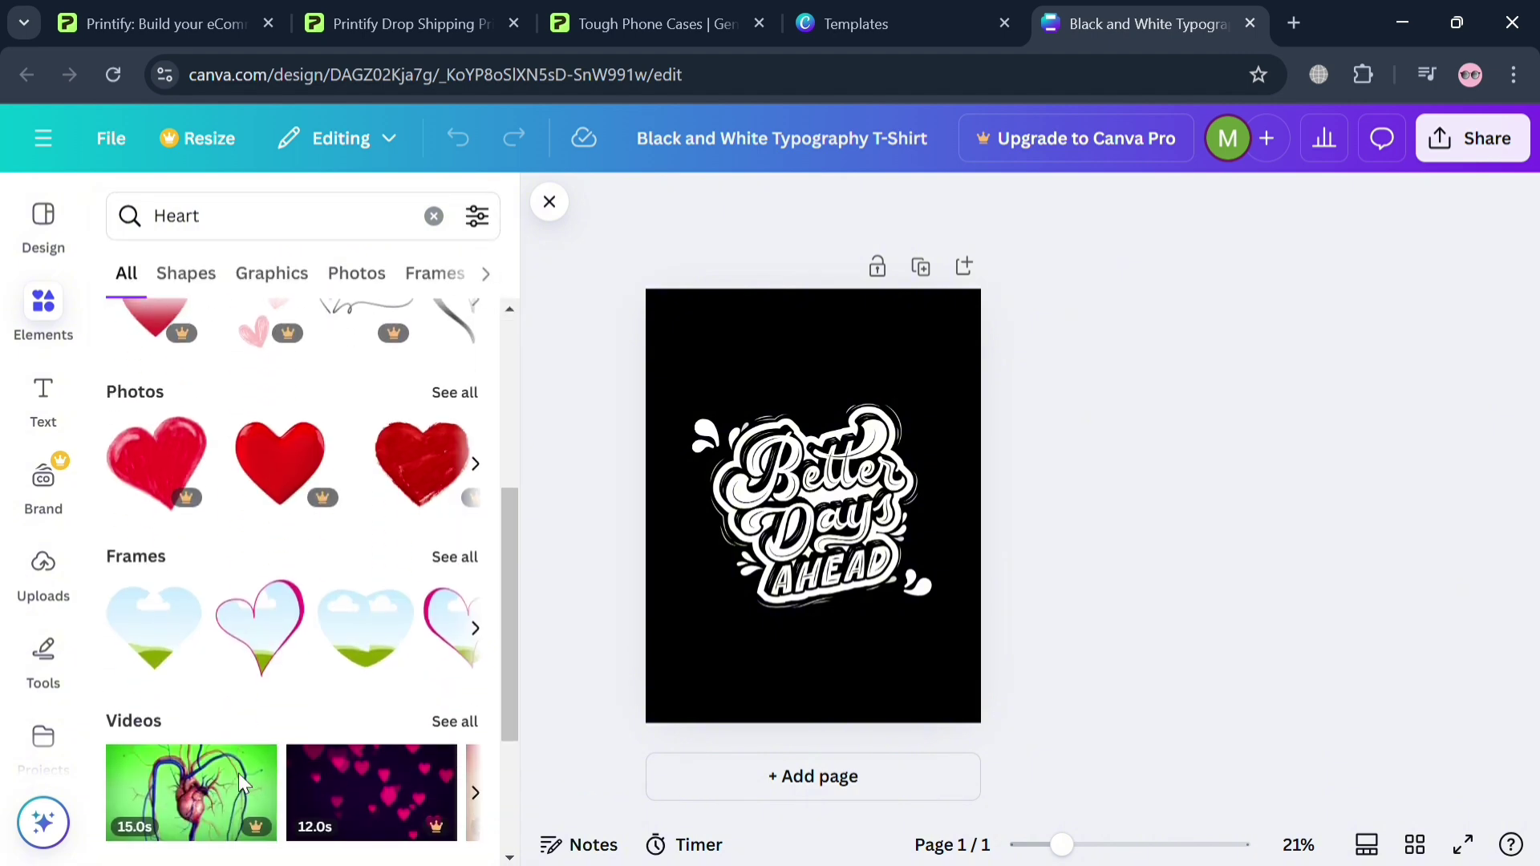
{"action": "scroll", "coordinate": [243, 782], "scroll_direction": "up", "scroll_amount": 5}
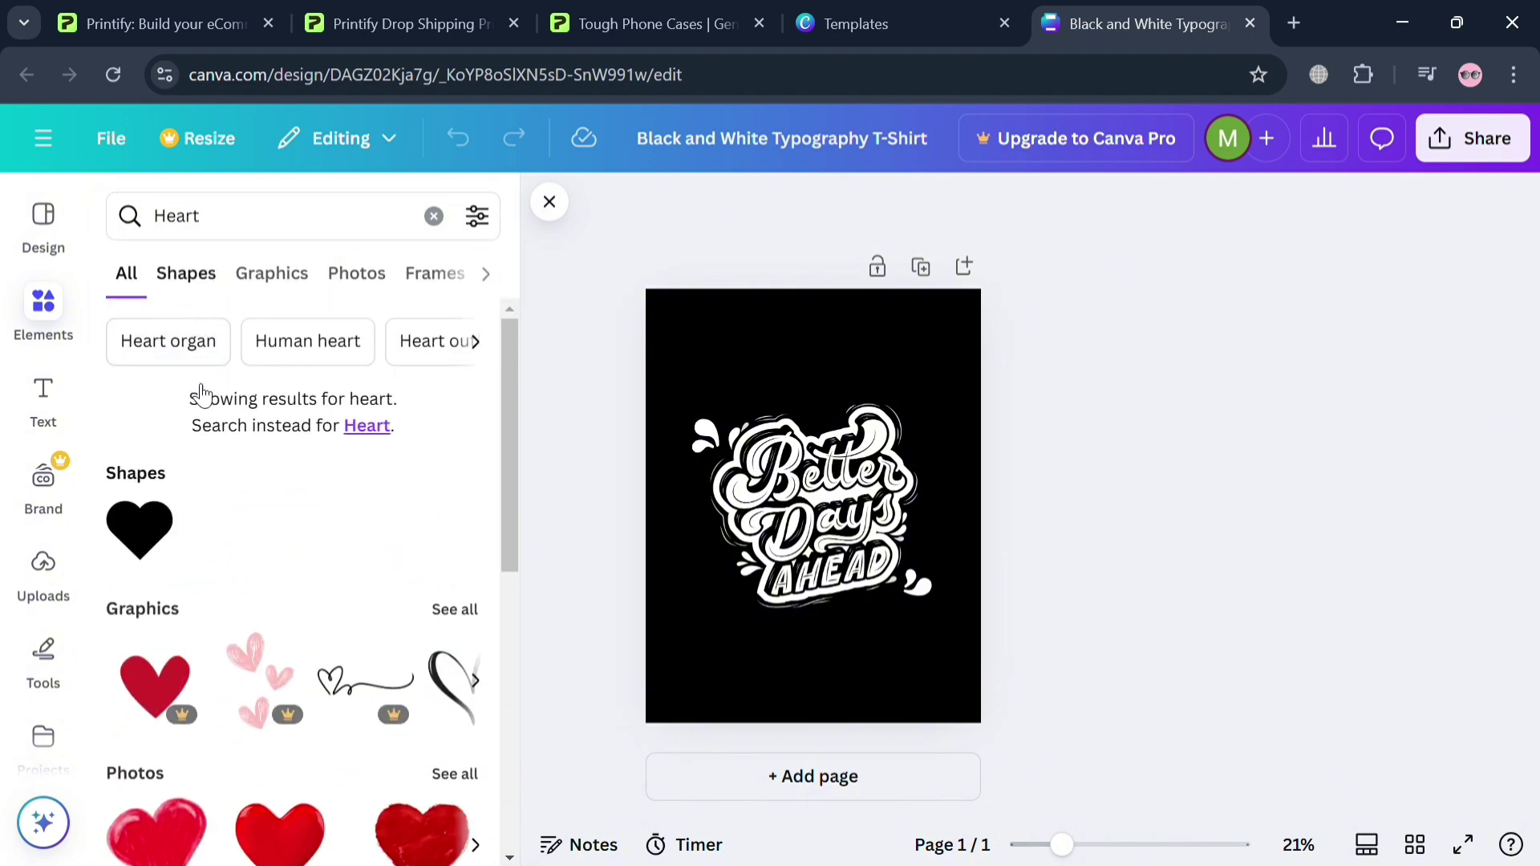
{"action": "scroll", "coordinate": [184, 678], "scroll_direction": "down", "scroll_amount": 5}
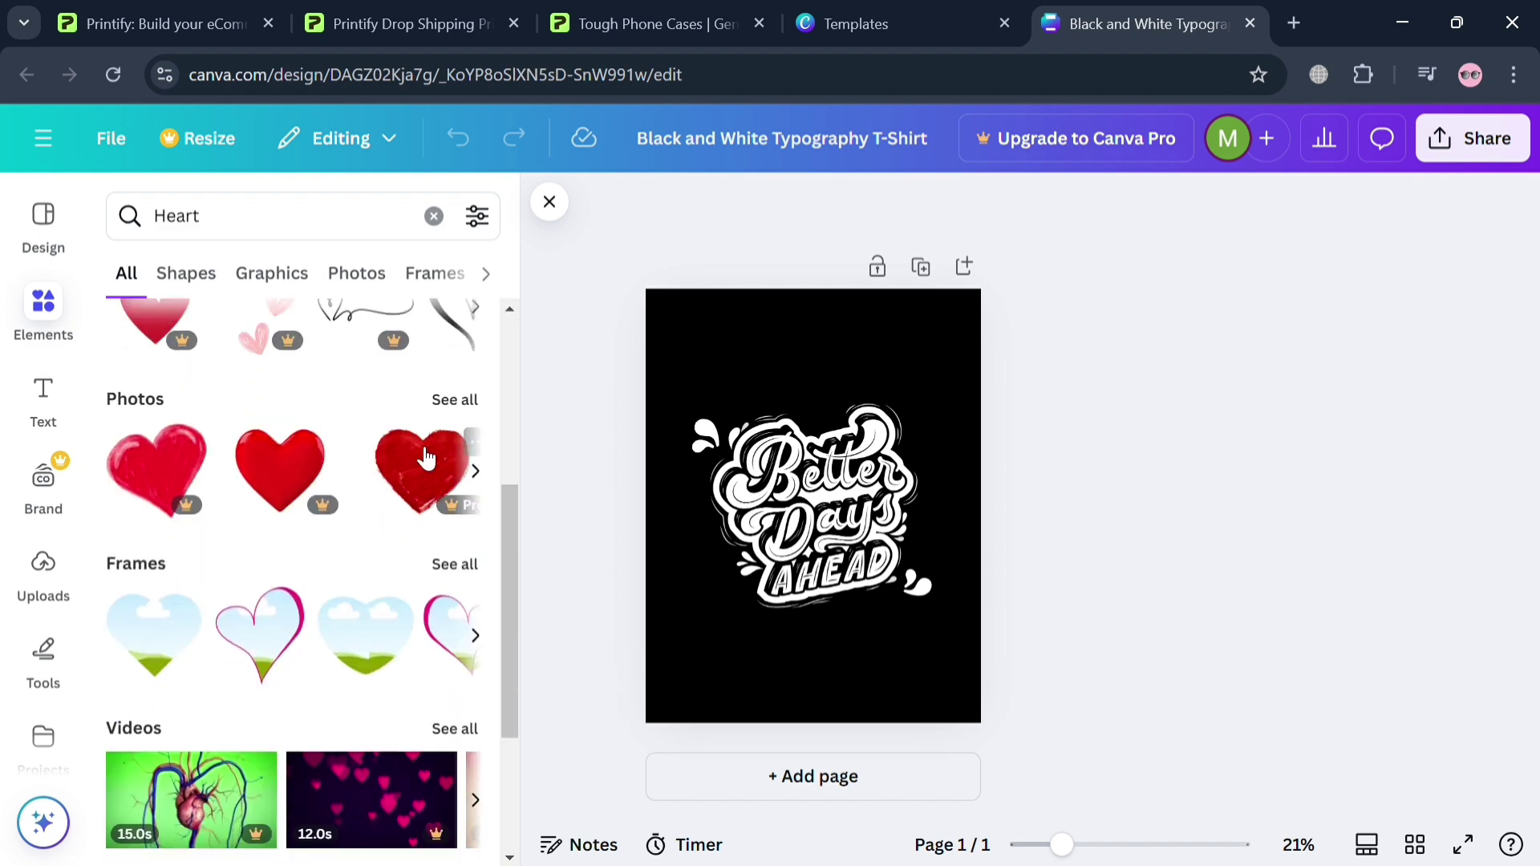
{"action": "left_click", "coordinate": [257, 281]}
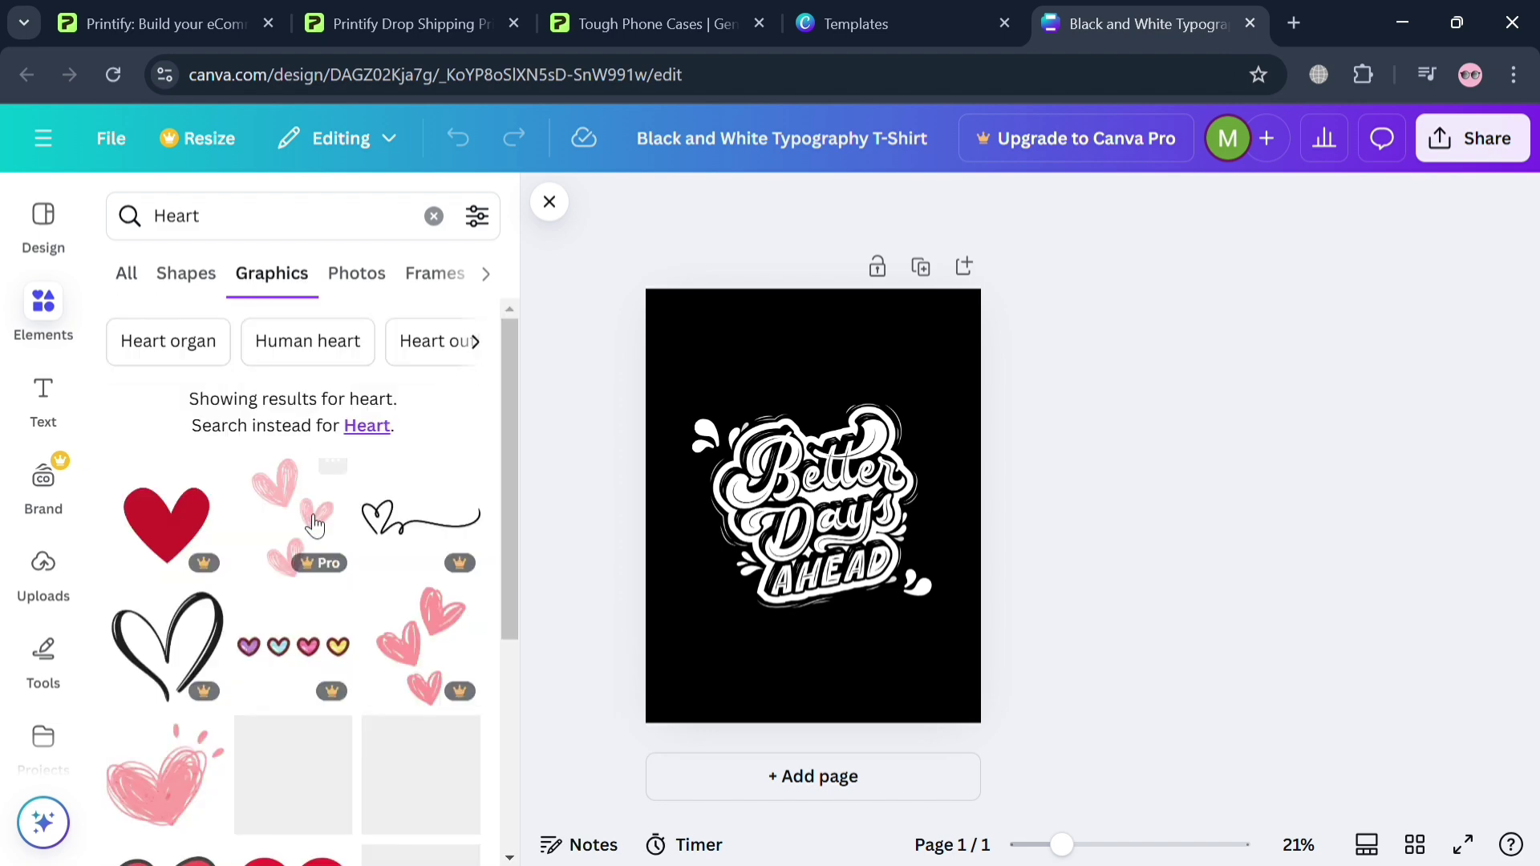
{"action": "scroll", "coordinate": [381, 658], "scroll_direction": "down", "scroll_amount": 5}
Place the pink scribble heart on the design beside the word AHEAD
{"action": "mouse_move", "coordinate": [176, 377]}
{"action": "left_mouse_down"}
{"action": "mouse_move", "coordinate": [832, 662]}
{"action": "mouse_move", "coordinate": [766, 518]}
{"action": "mouse_move", "coordinate": [734, 529]}
{"action": "mouse_move", "coordinate": [898, 705]}
{"action": "left_mouse_up"}
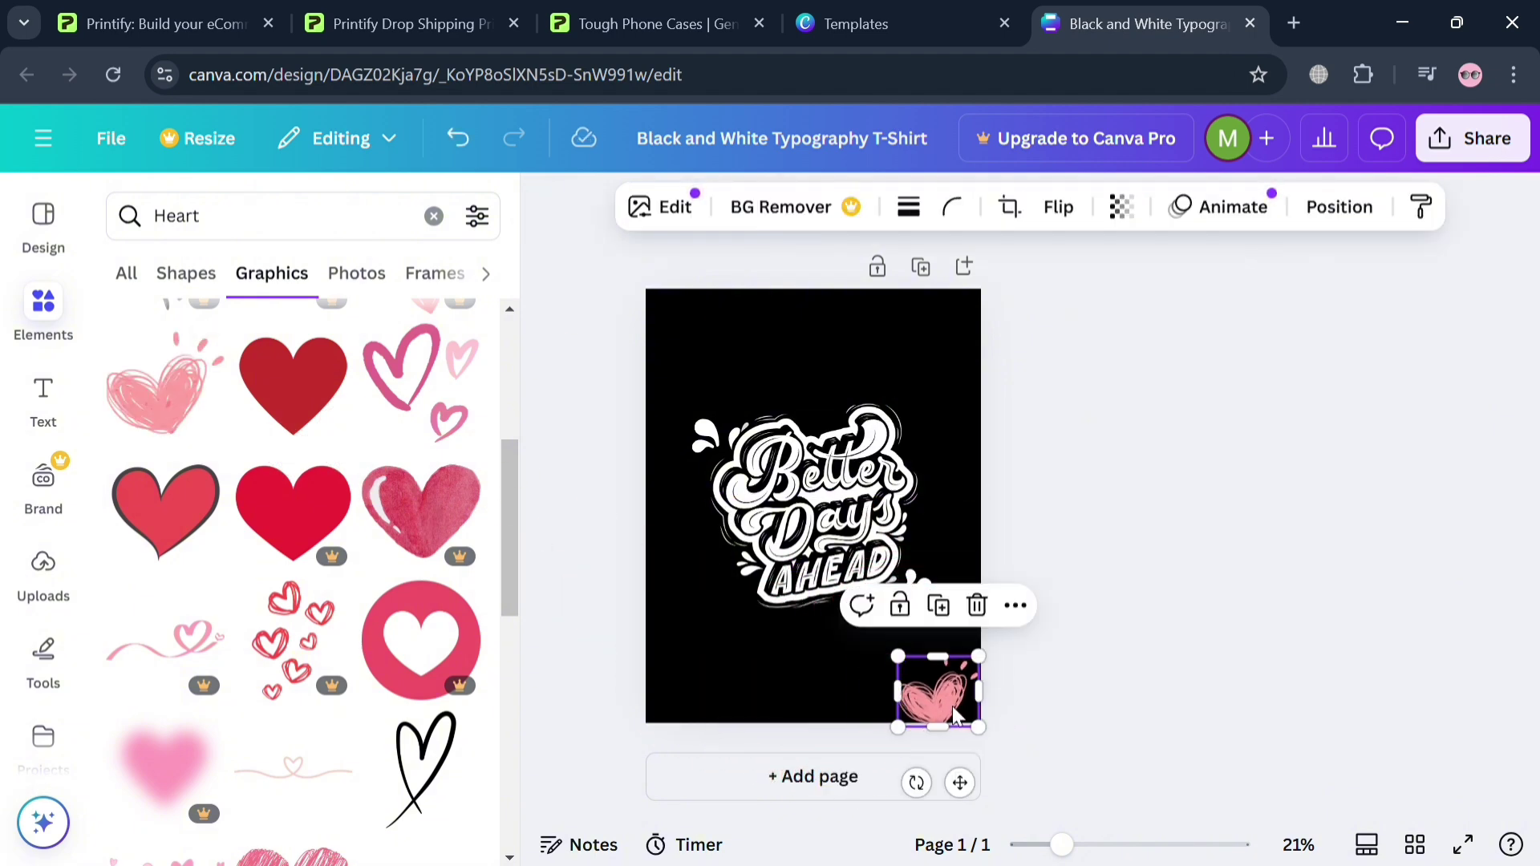
{"action": "mouse_move", "coordinate": [938, 654]}
{"action": "left_mouse_down"}
{"action": "mouse_move", "coordinate": [903, 537]}
{"action": "mouse_move", "coordinate": [902, 562]}
{"action": "mouse_move", "coordinate": [745, 597]}
{"action": "mouse_move", "coordinate": [730, 575]}
{"action": "left_mouse_up"}
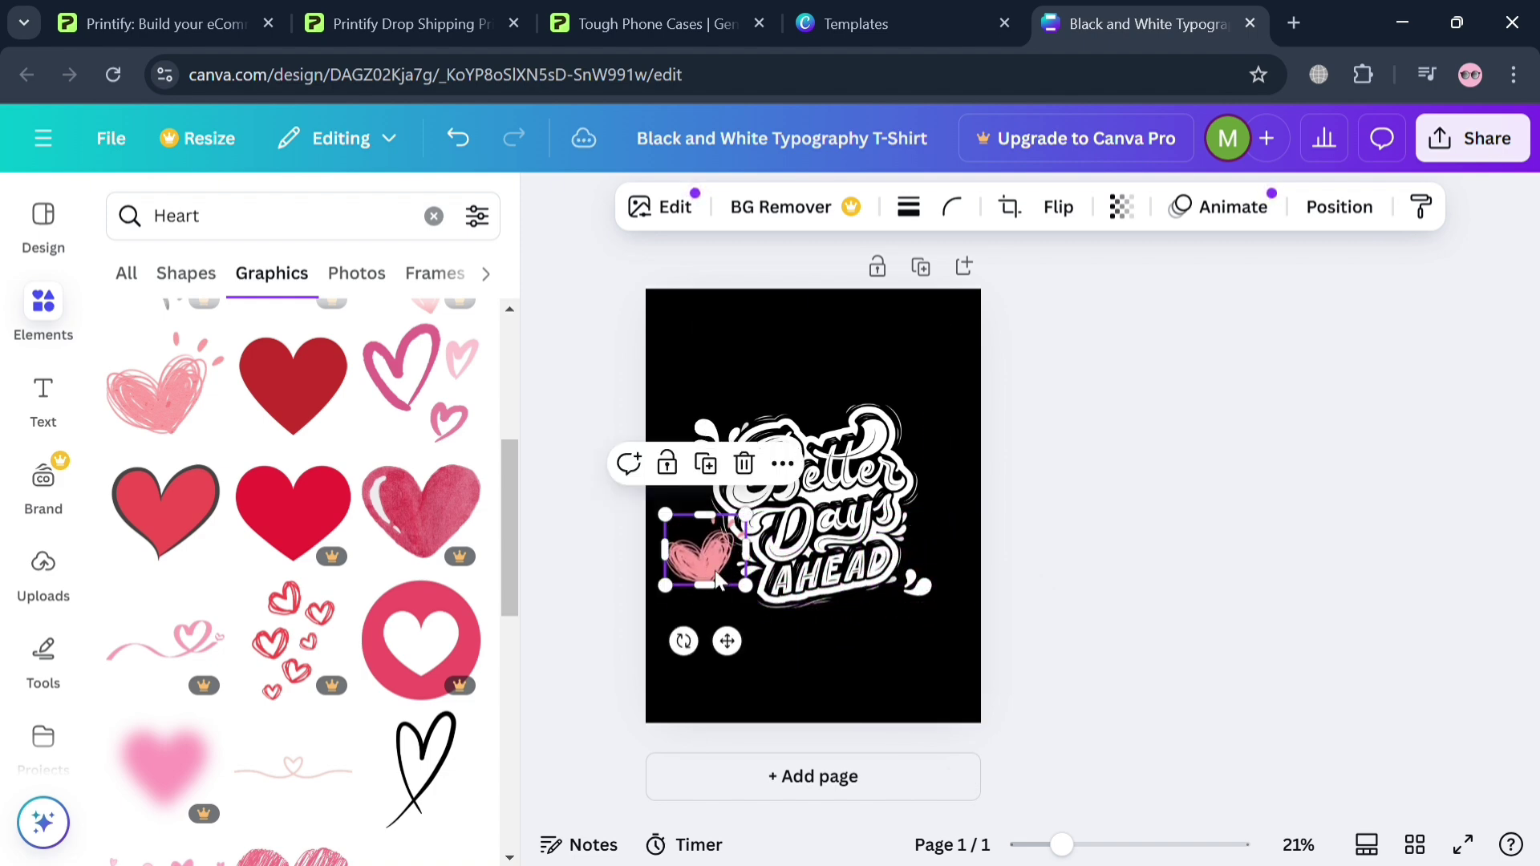
{"action": "left_click", "coordinate": [852, 651]}
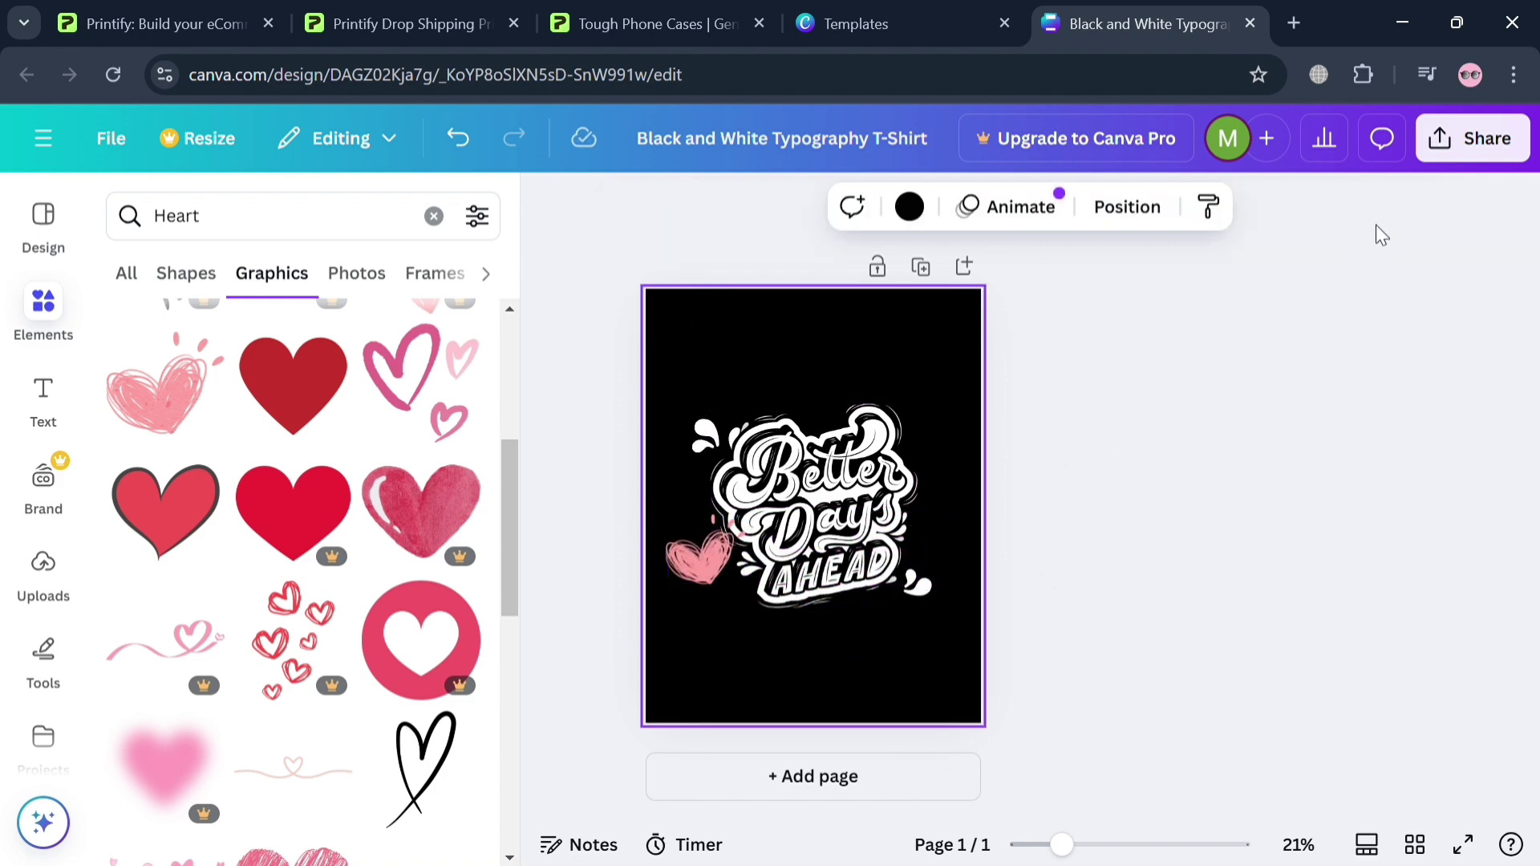
{"action": "left_click", "coordinate": [1472, 146]}
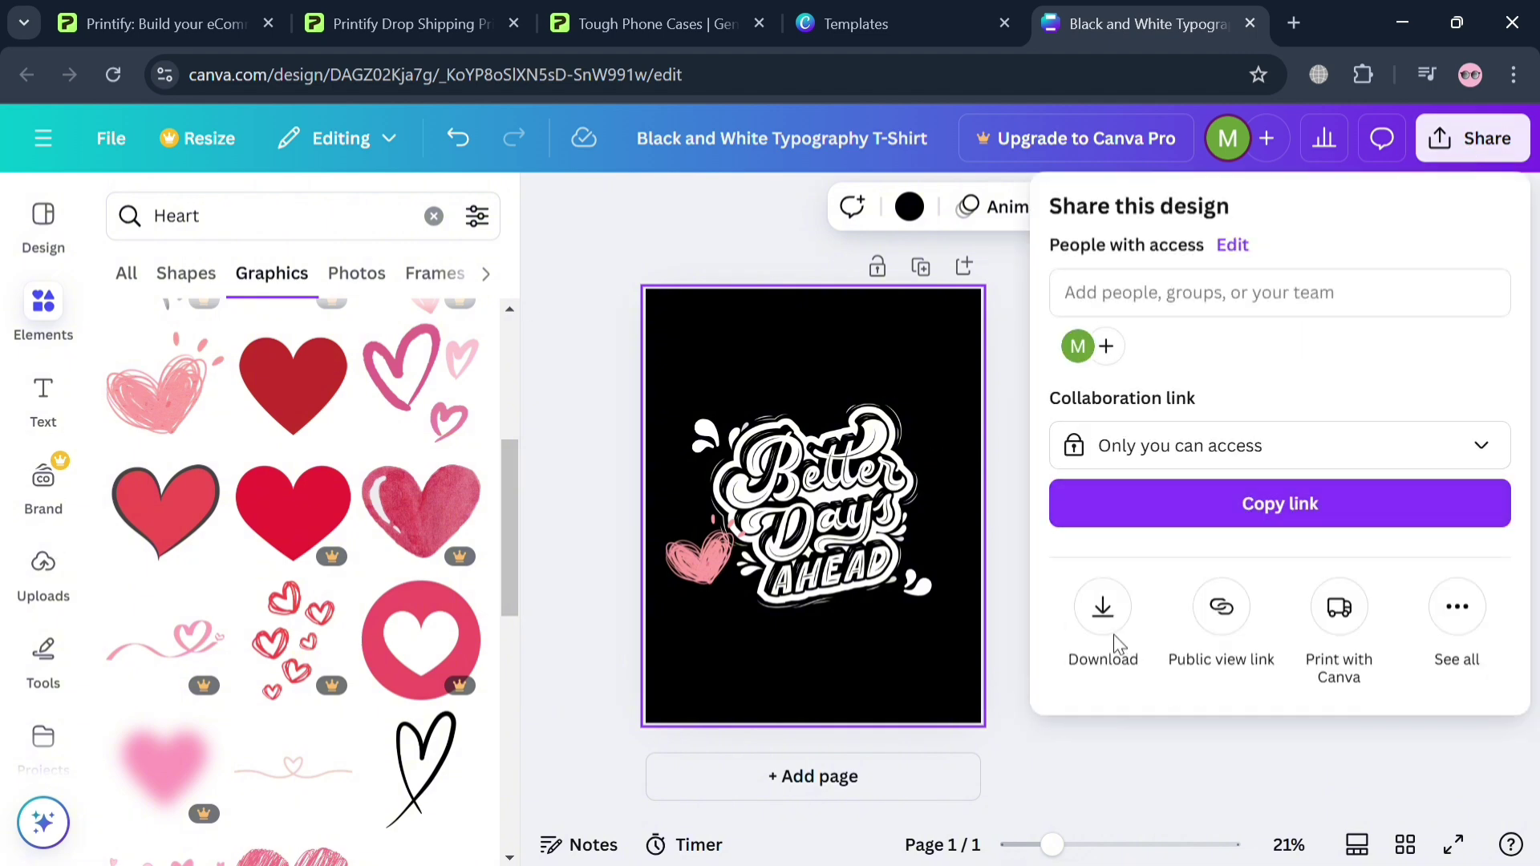
Download the design as a PNG and return to the Printify phone case editor
{"action": "left_click", "coordinate": [1101, 610]}
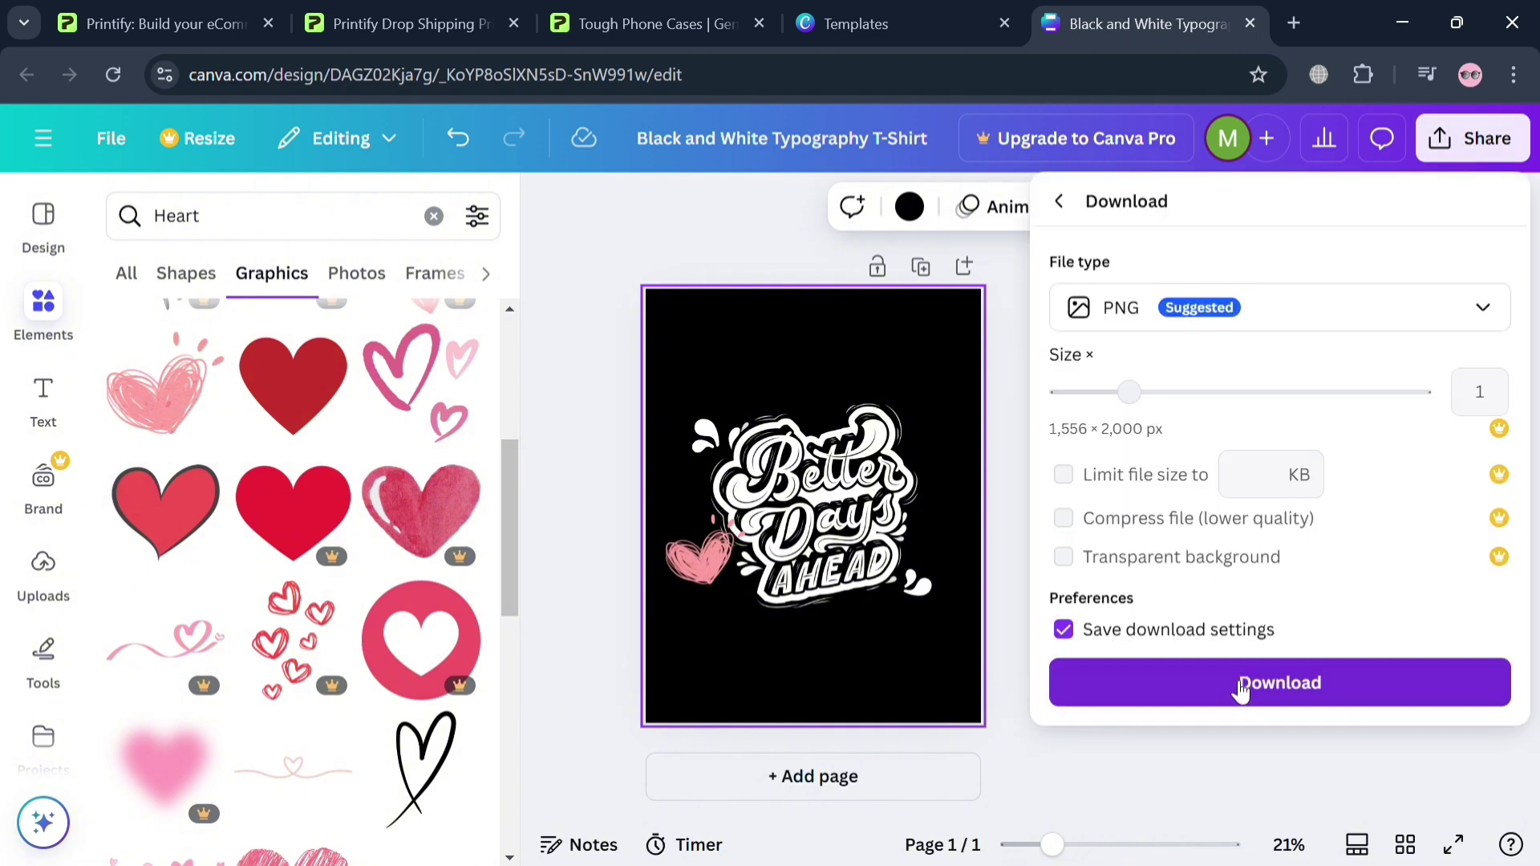
{"action": "left_click", "coordinate": [1240, 686]}
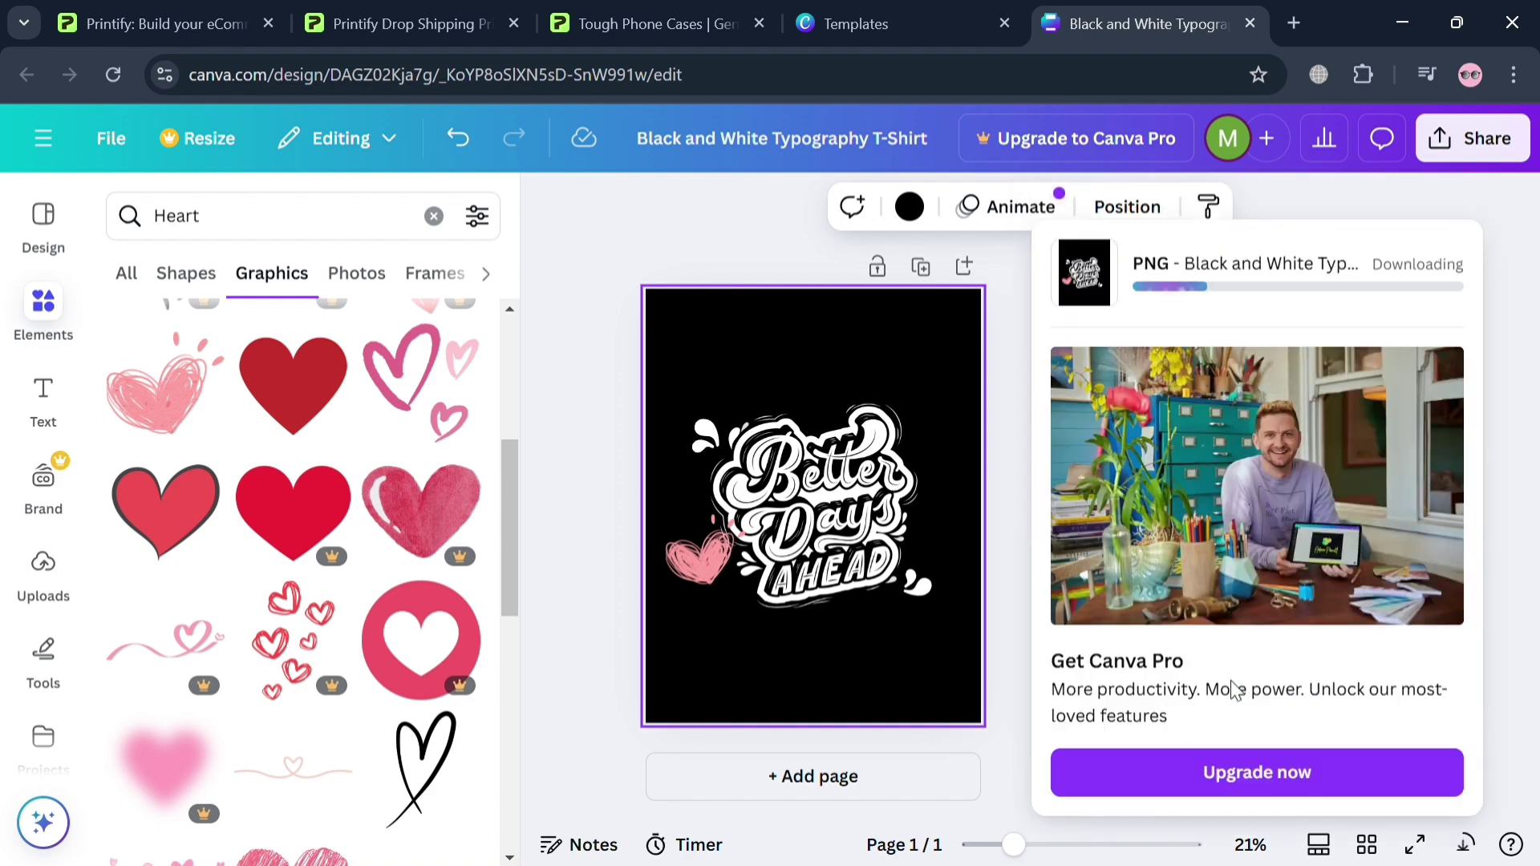
{"action": "left_click", "coordinate": [735, 8]}
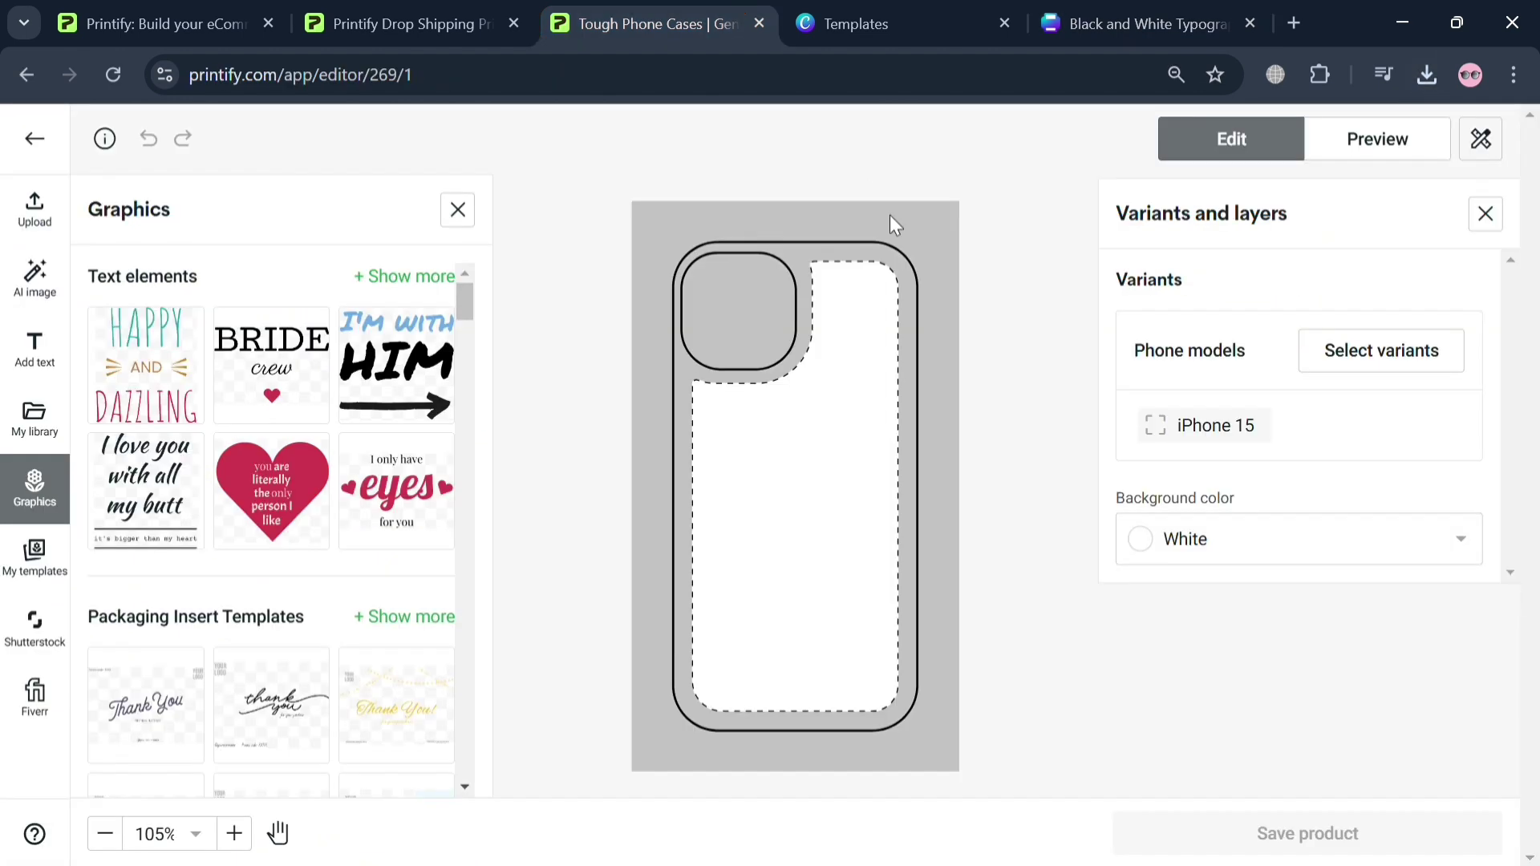
Upload the downloaded Better Days Ahead PNG from this computer onto the iPhone 15 case
{"action": "left_click", "coordinate": [28, 224]}
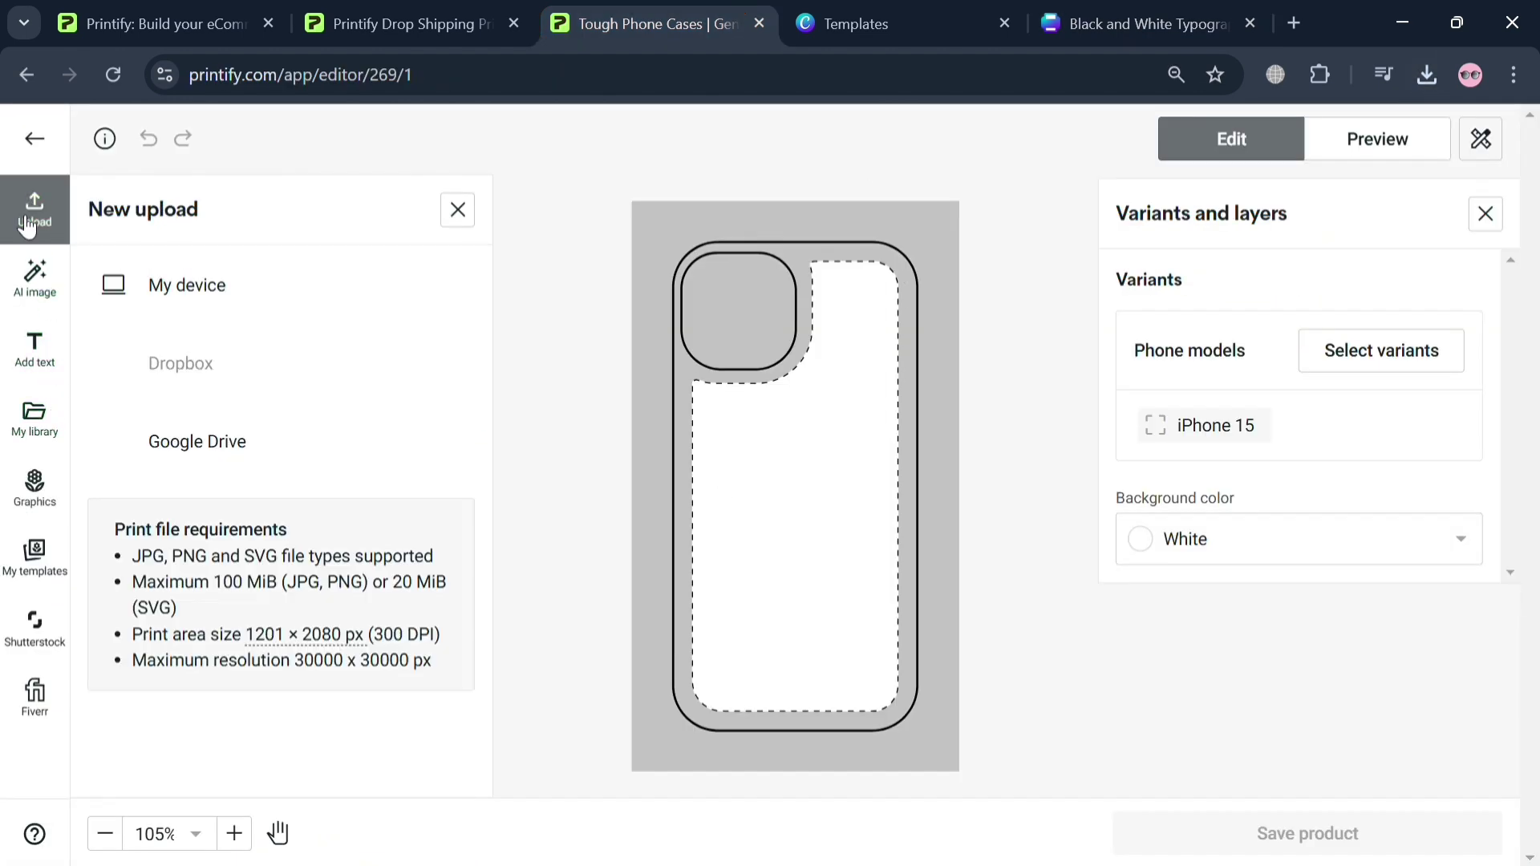
{"action": "left_click", "coordinate": [183, 297]}
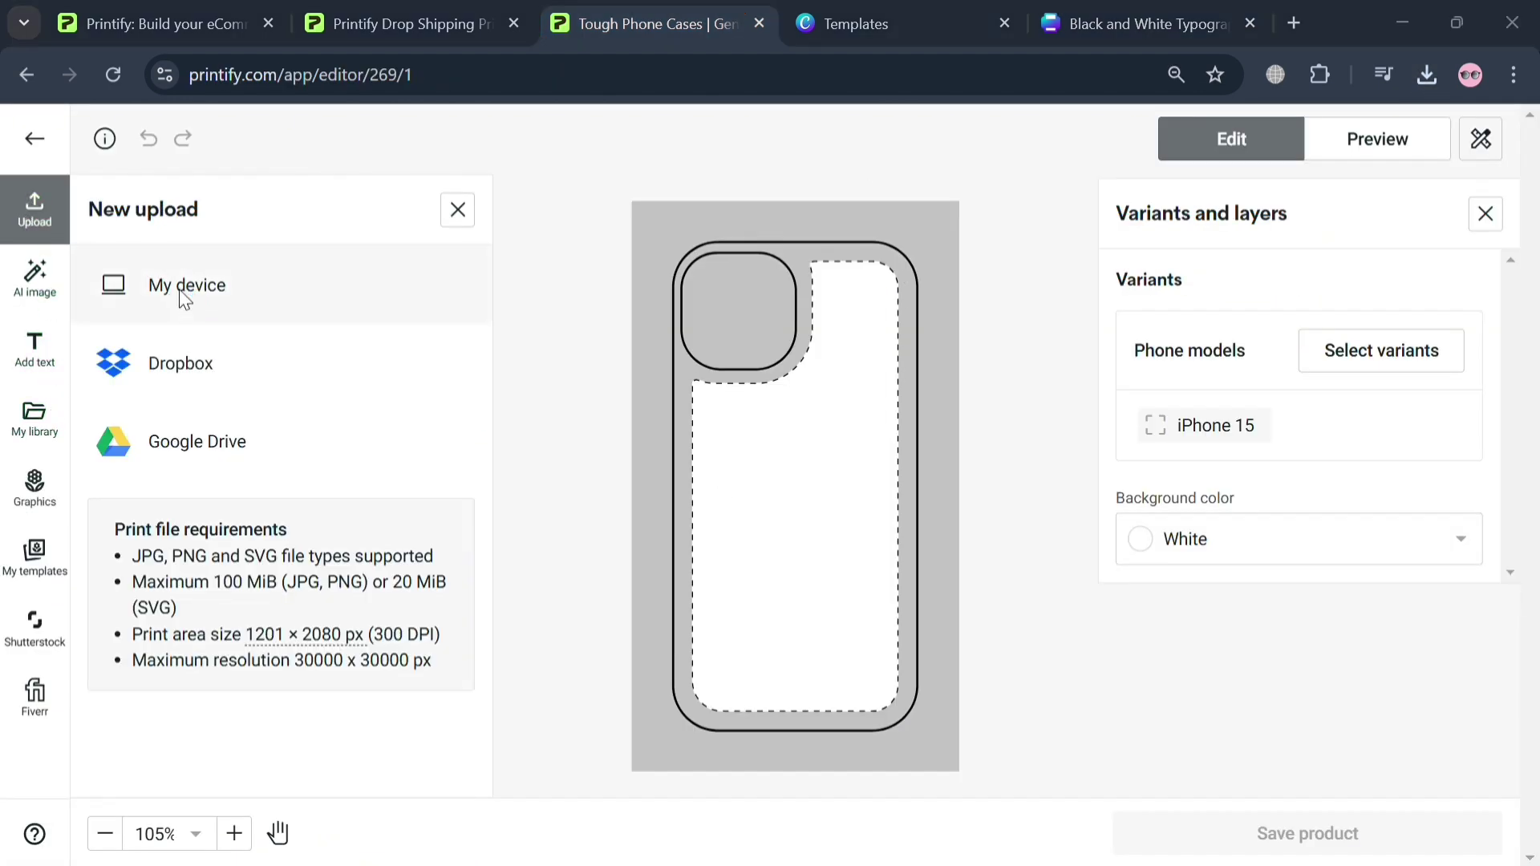
{"action": "key", "text": "Return"}
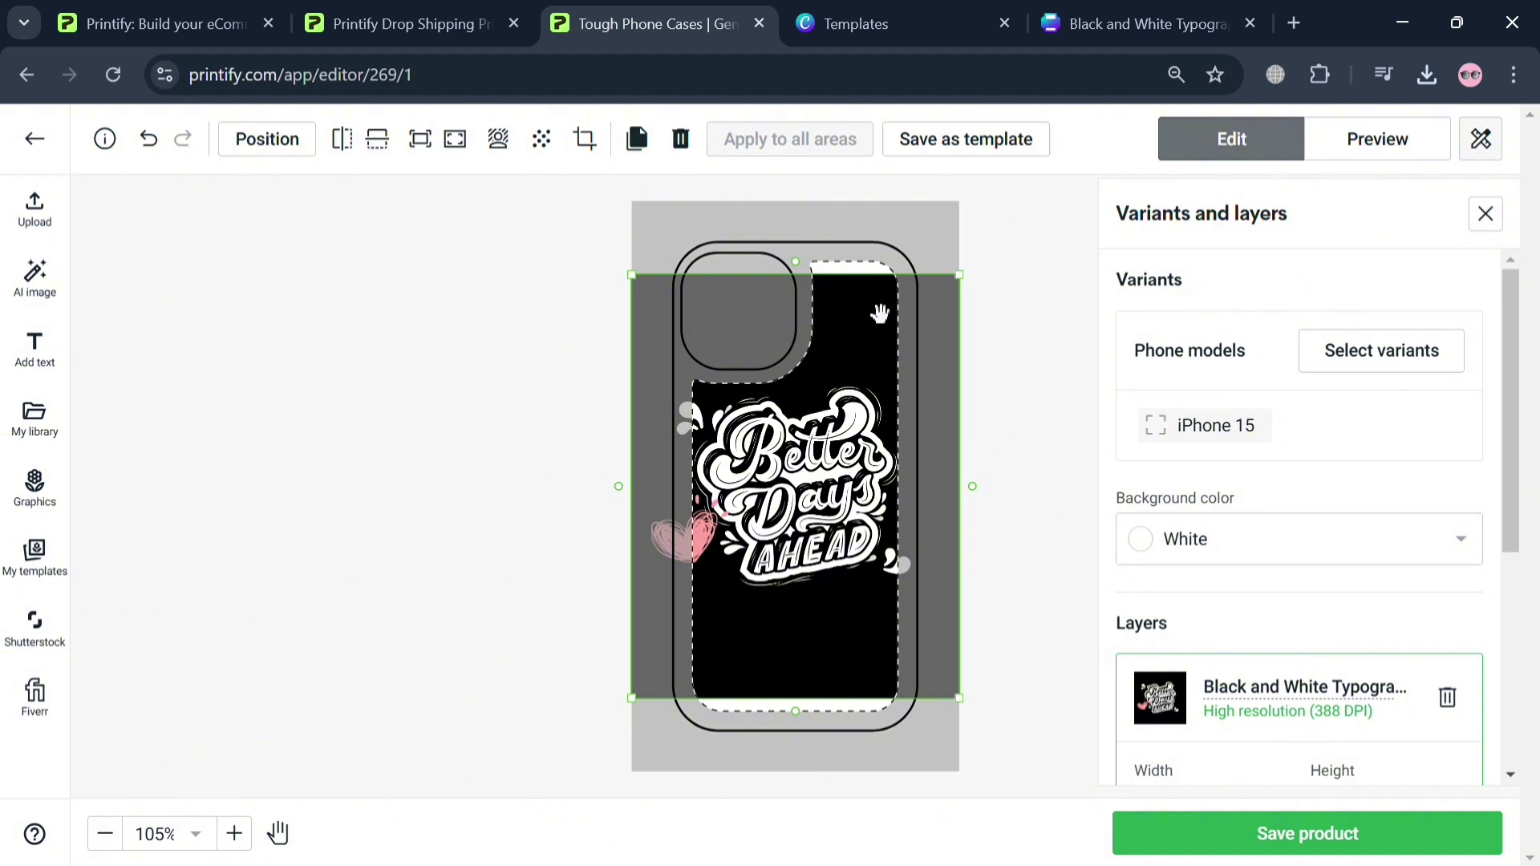
Make the case background Black and shrink the design, centring it in the case's lower half
{"action": "left_click_drag", "start_coordinate": [966, 289], "coordinate": [968, 253]}
{"action": "left_click_drag", "start_coordinate": [810, 574], "coordinate": [800, 624]}
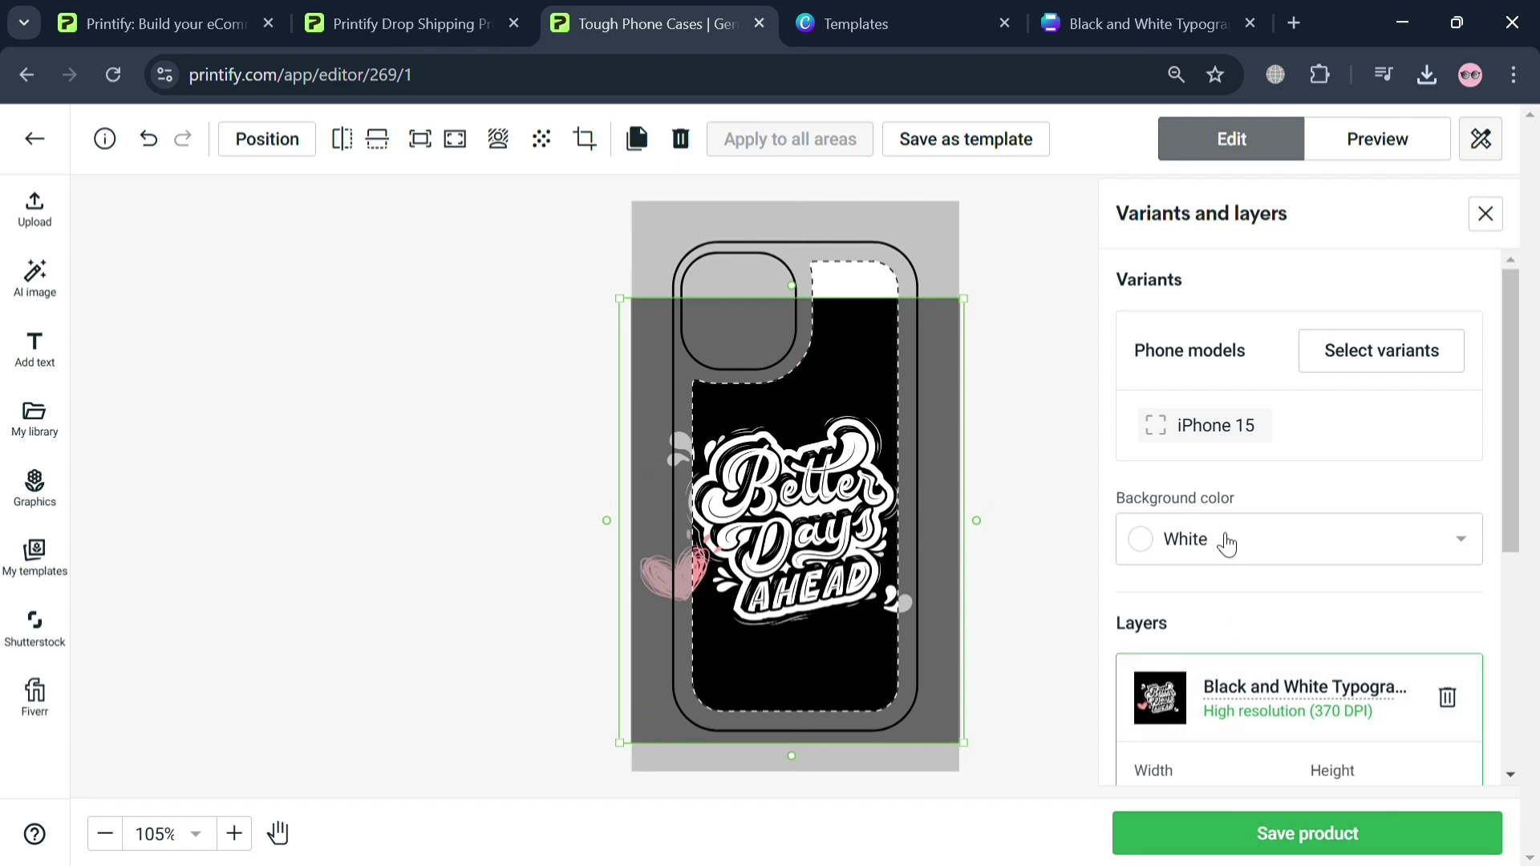
{"action": "left_click", "coordinate": [1225, 542]}
{"action": "left_click", "coordinate": [1320, 600]}
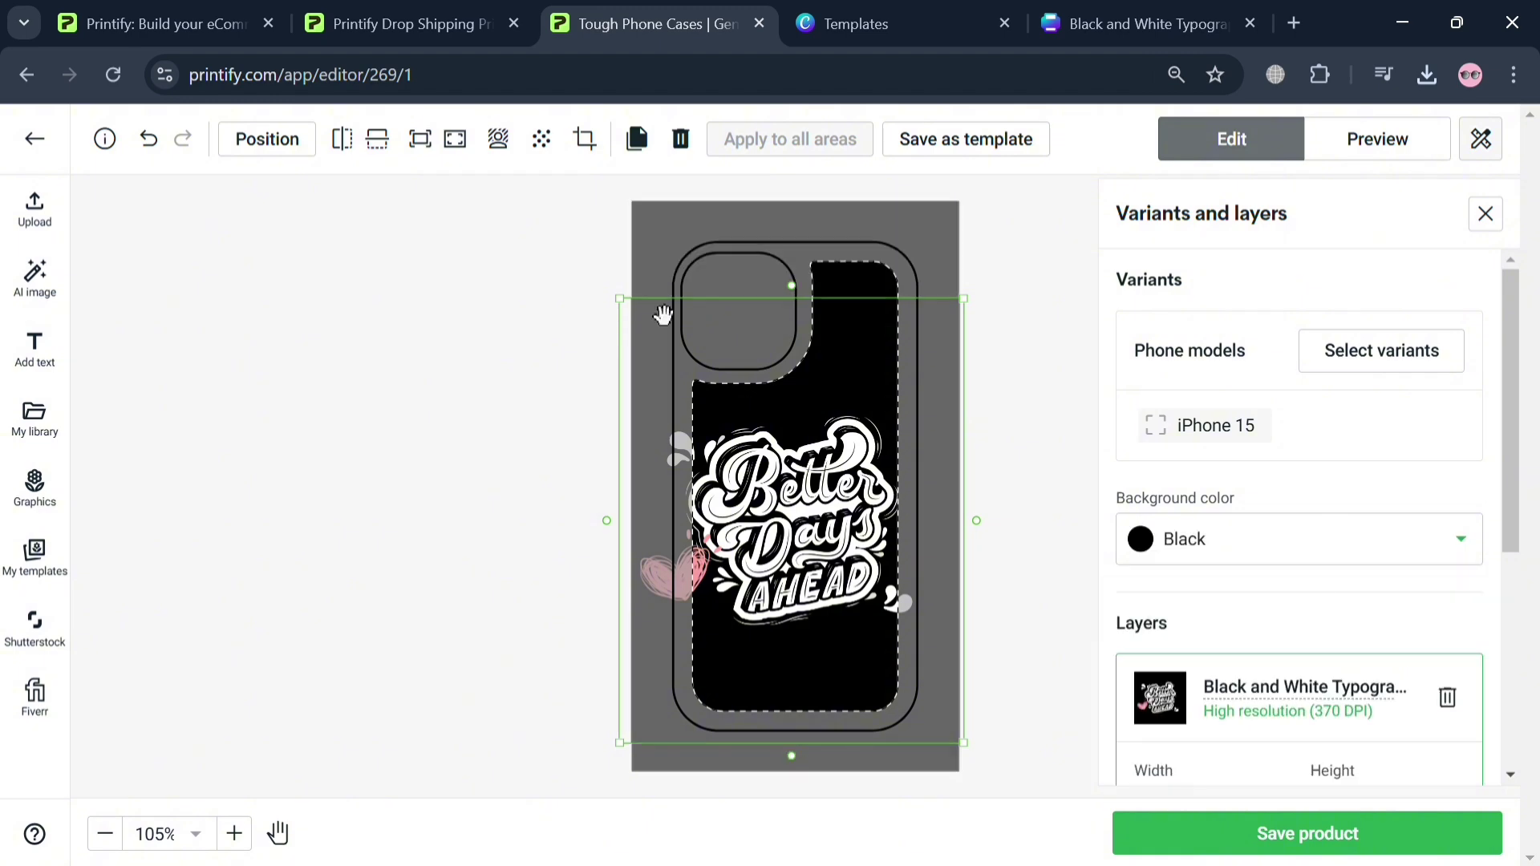
{"action": "left_click_drag", "start_coordinate": [619, 303], "coordinate": [762, 481]}
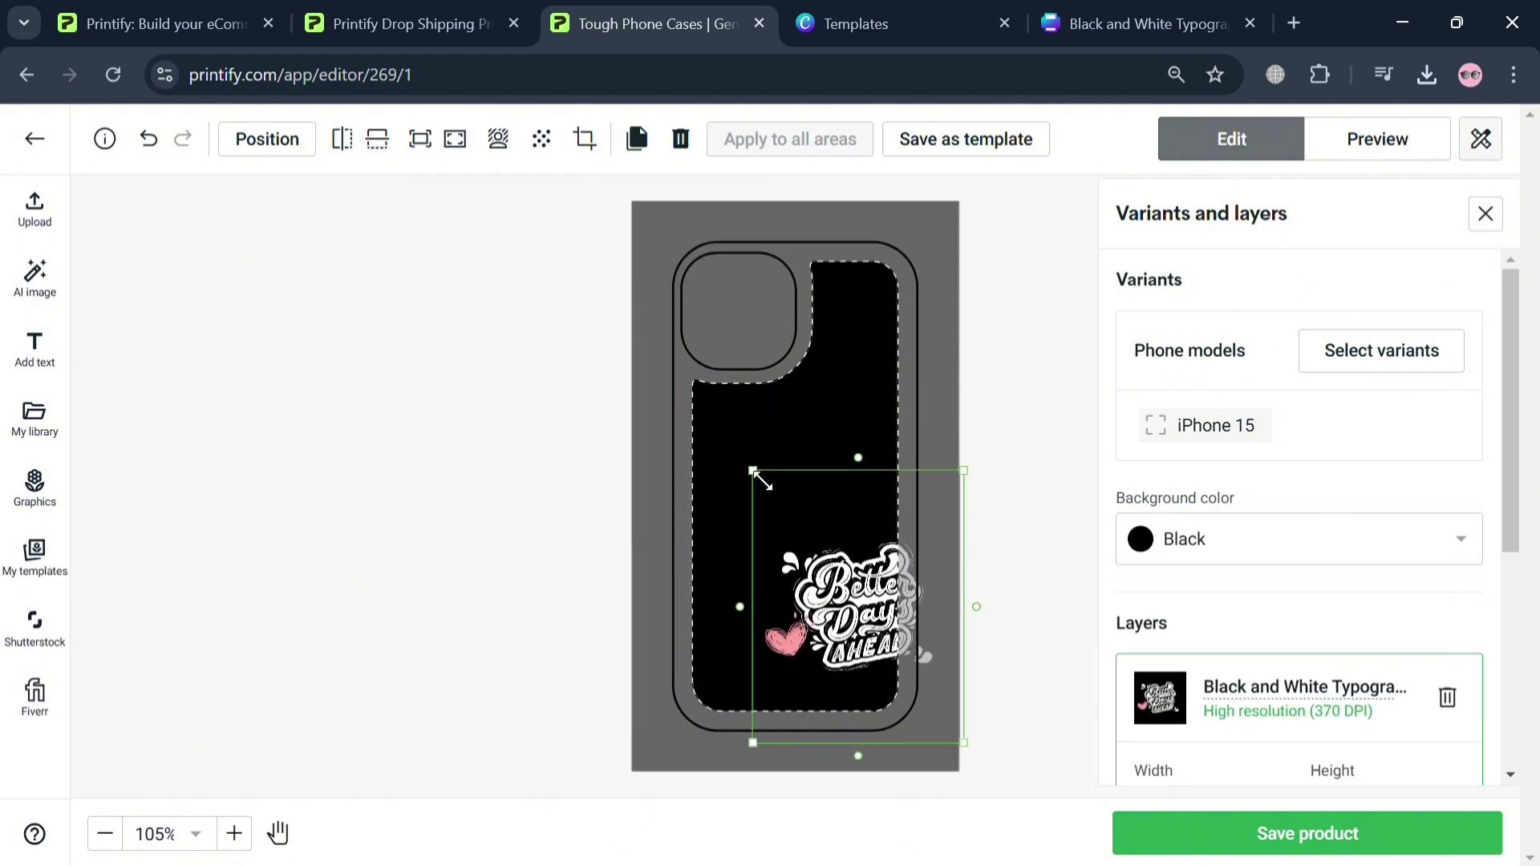
{"action": "left_click_drag", "start_coordinate": [843, 602], "coordinate": [787, 560]}
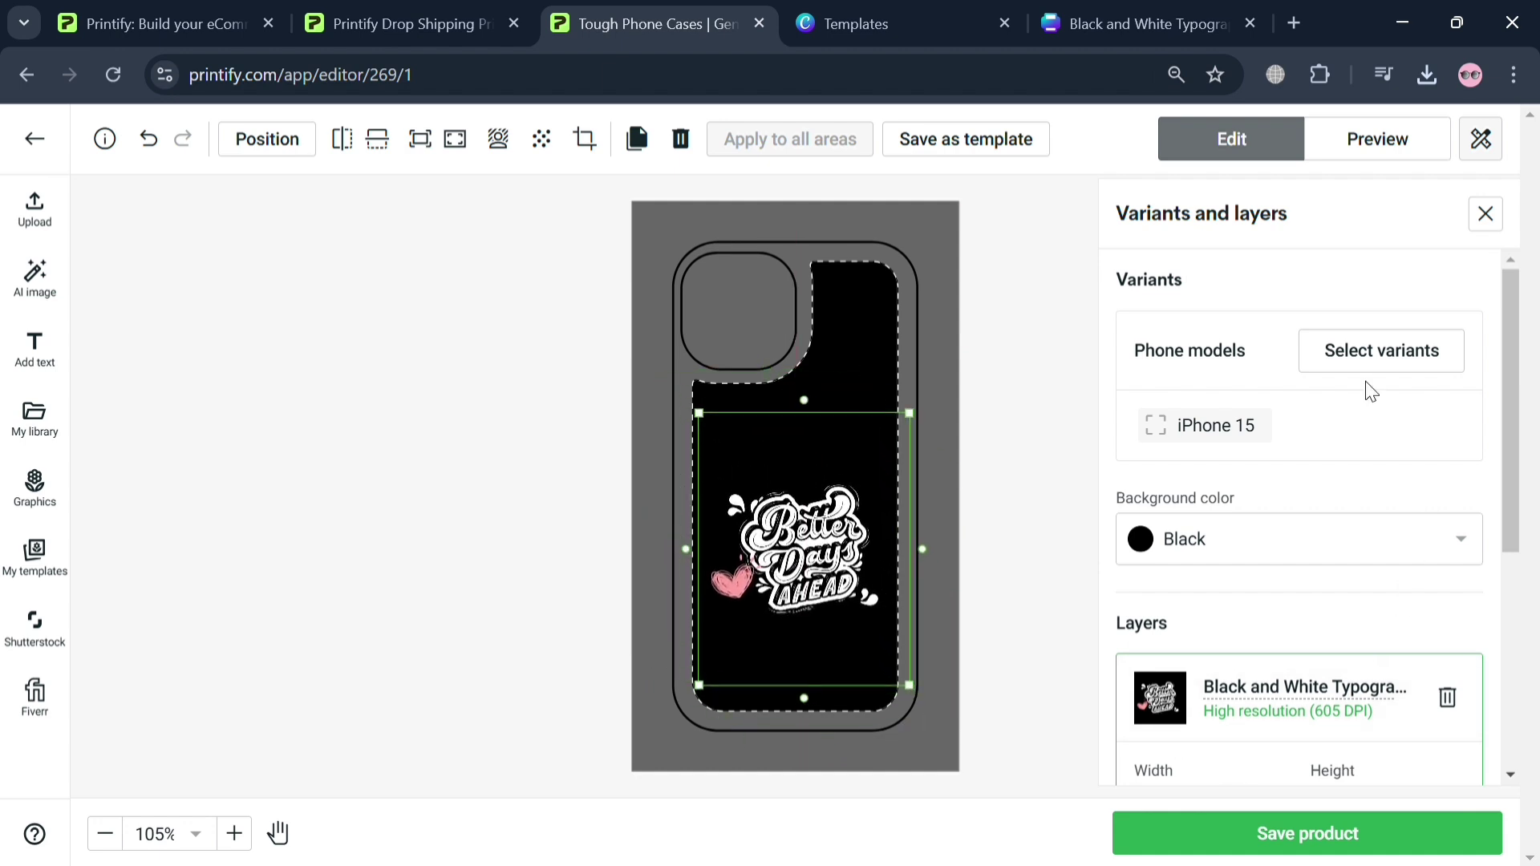
Add iPhone 16, iPhone 16 Plus and iPhone 14 Pro Max variants, nudging the design up on 16 Plus
{"action": "left_click", "coordinate": [1398, 353]}
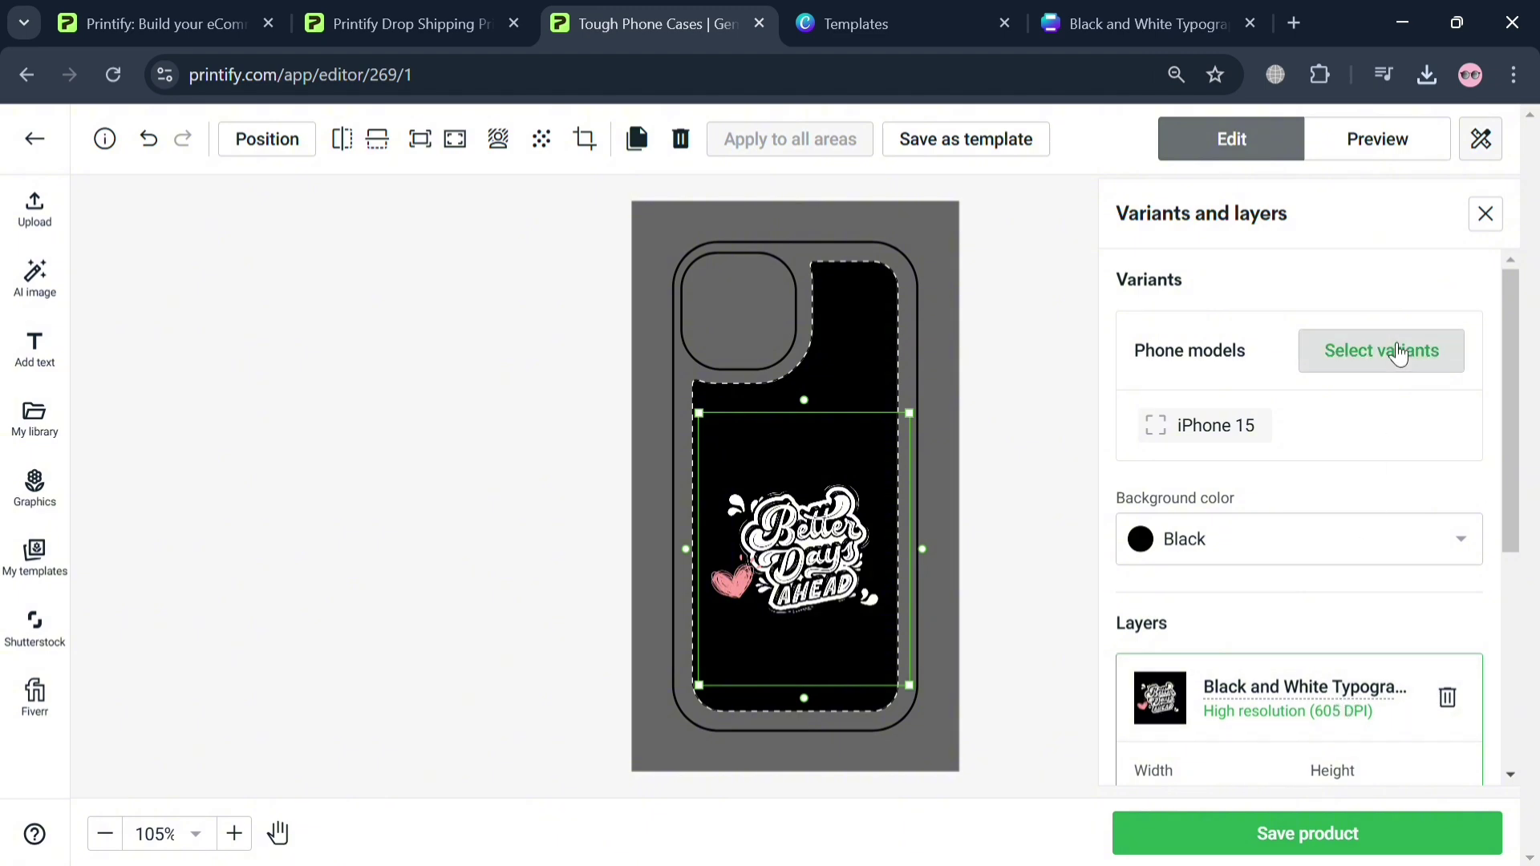
{"action": "scroll", "coordinate": [1324, 632], "scroll_direction": "down", "scroll_amount": 3}
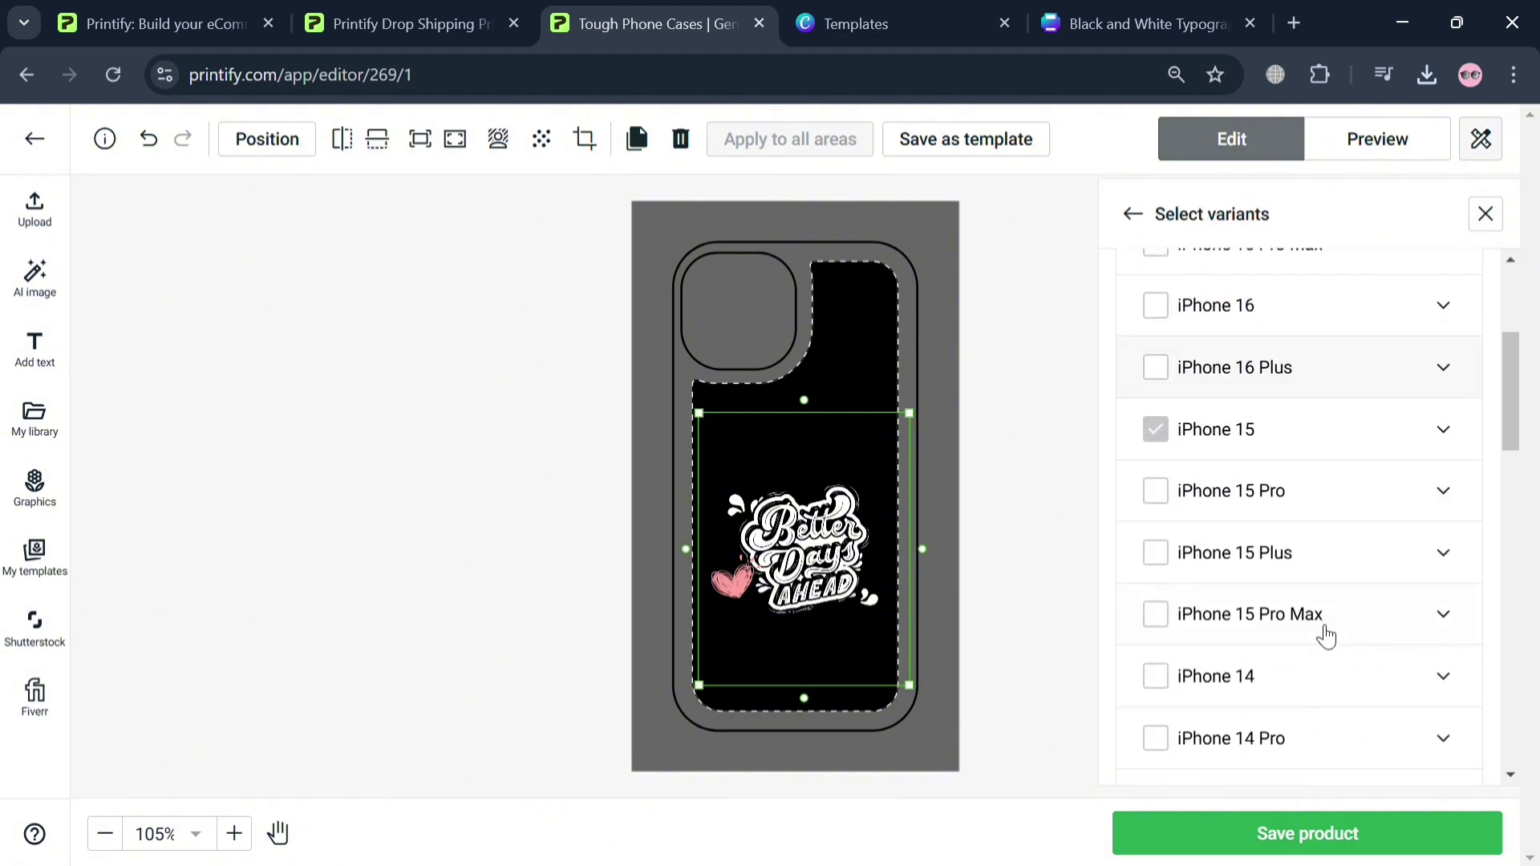
{"action": "left_click", "coordinate": [1157, 306]}
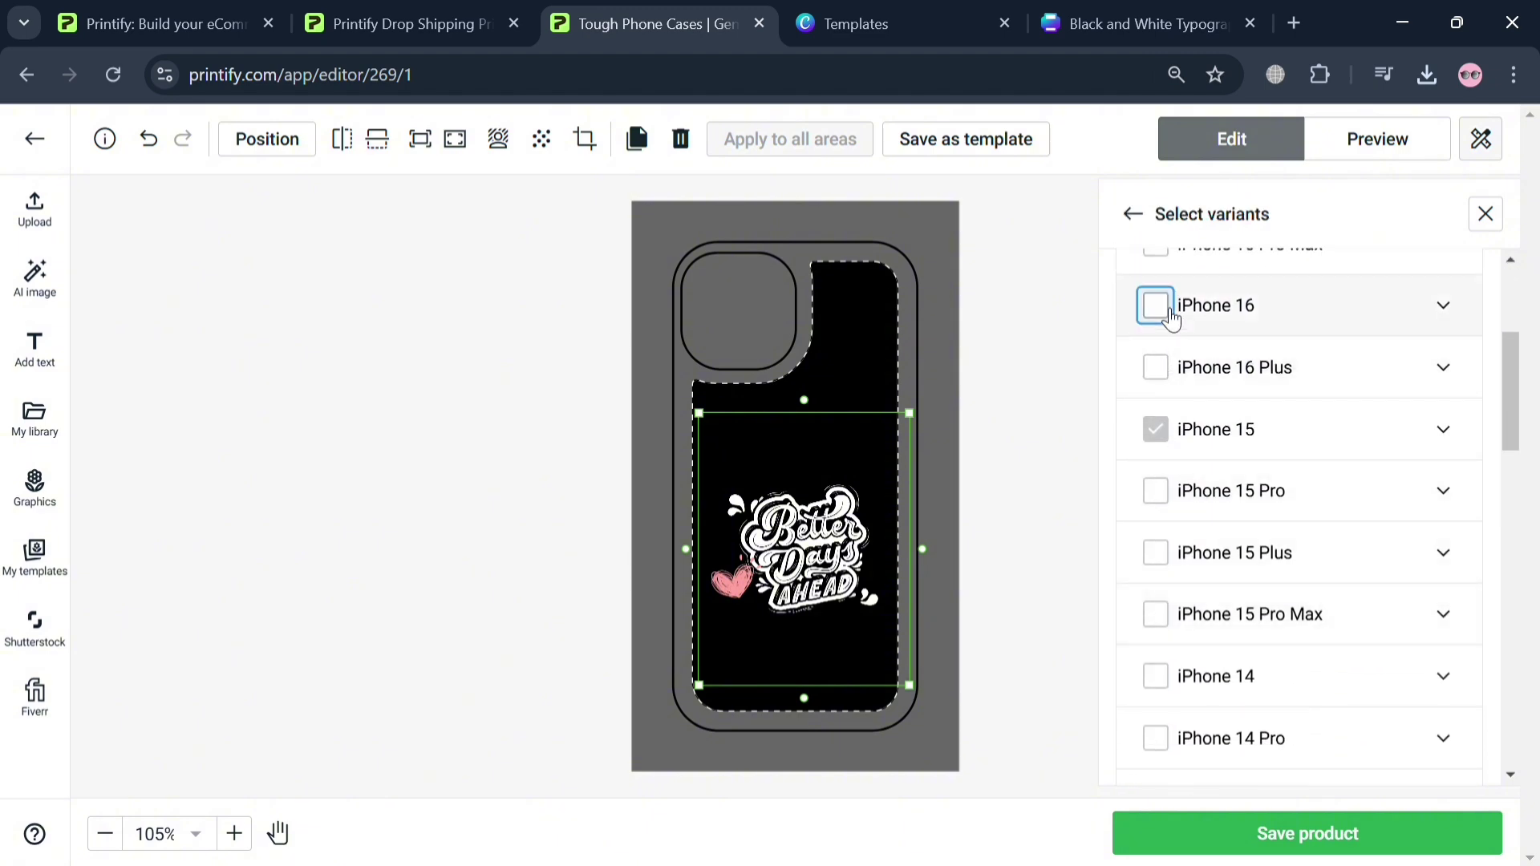
{"action": "left_click", "coordinate": [1180, 389]}
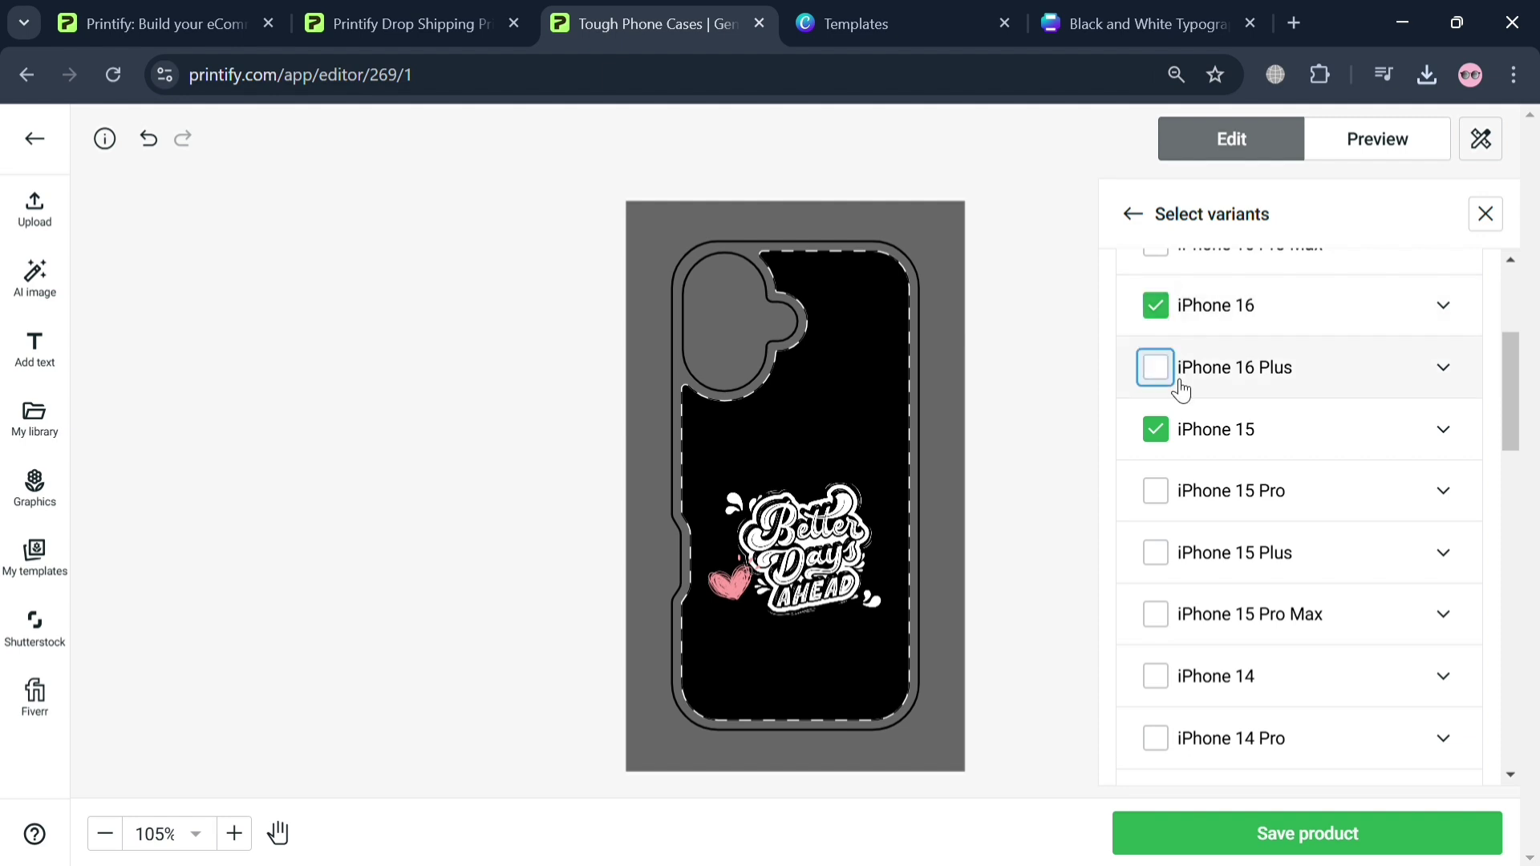
{"action": "left_click", "coordinate": [850, 593]}
{"action": "left_click_drag", "start_coordinate": [850, 590], "coordinate": [844, 551]}
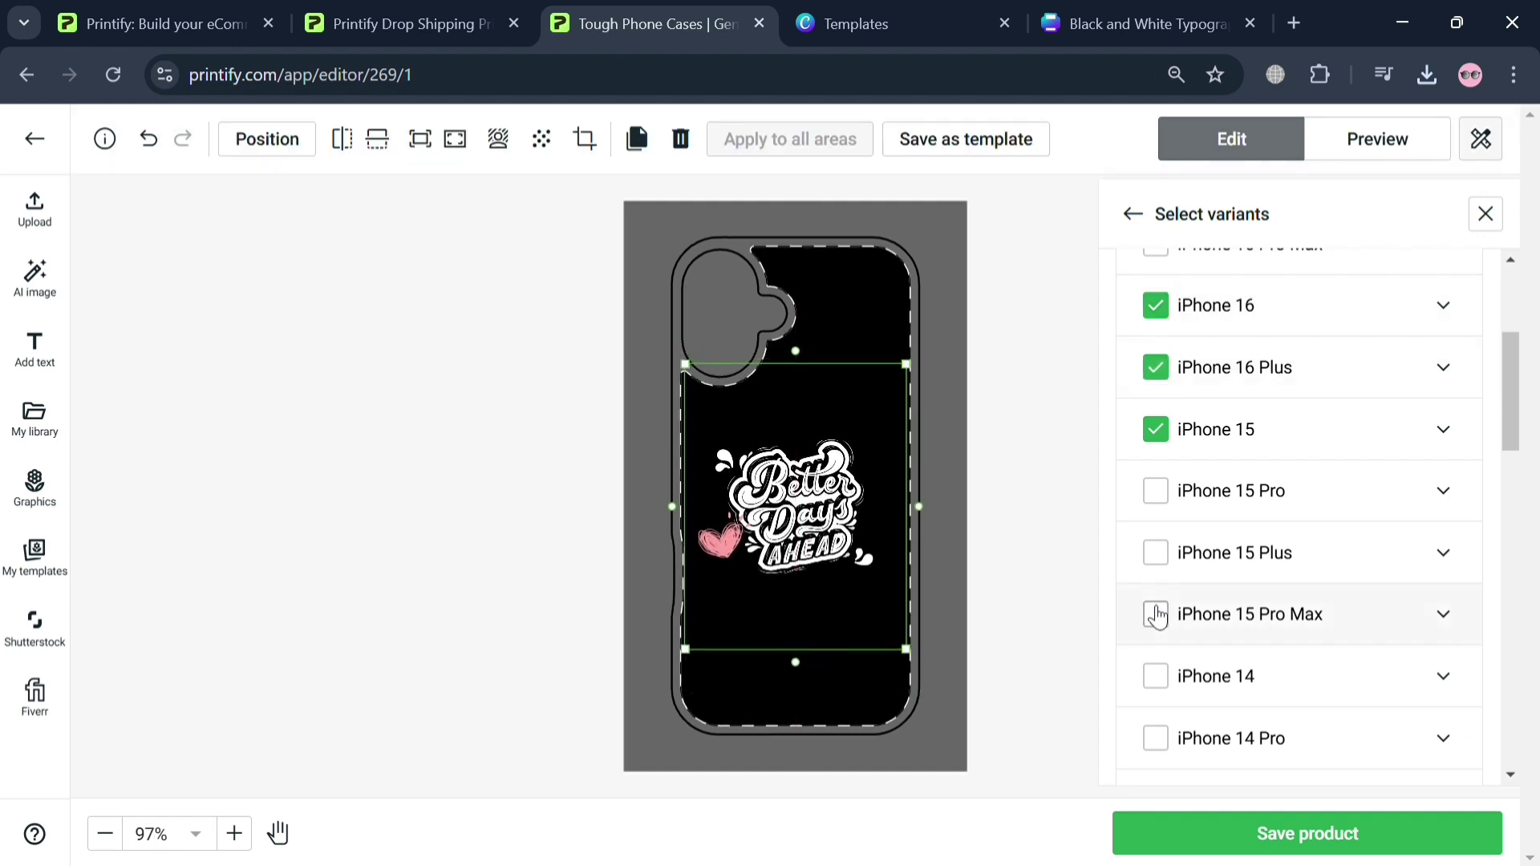
{"action": "scroll", "coordinate": [1158, 616], "scroll_direction": "down", "scroll_amount": 4}
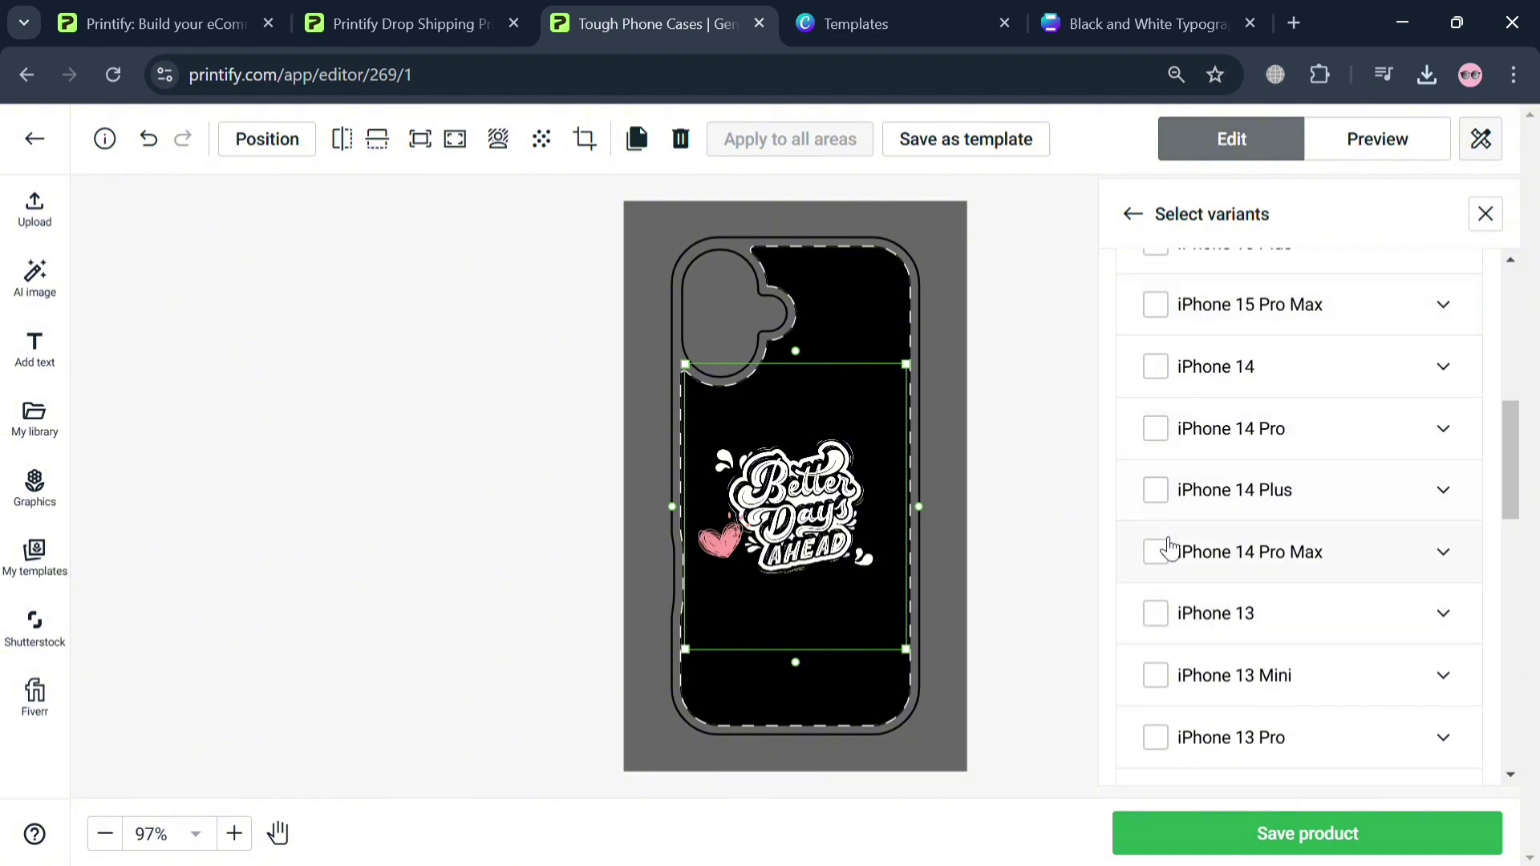
{"action": "left_click", "coordinate": [1155, 552]}
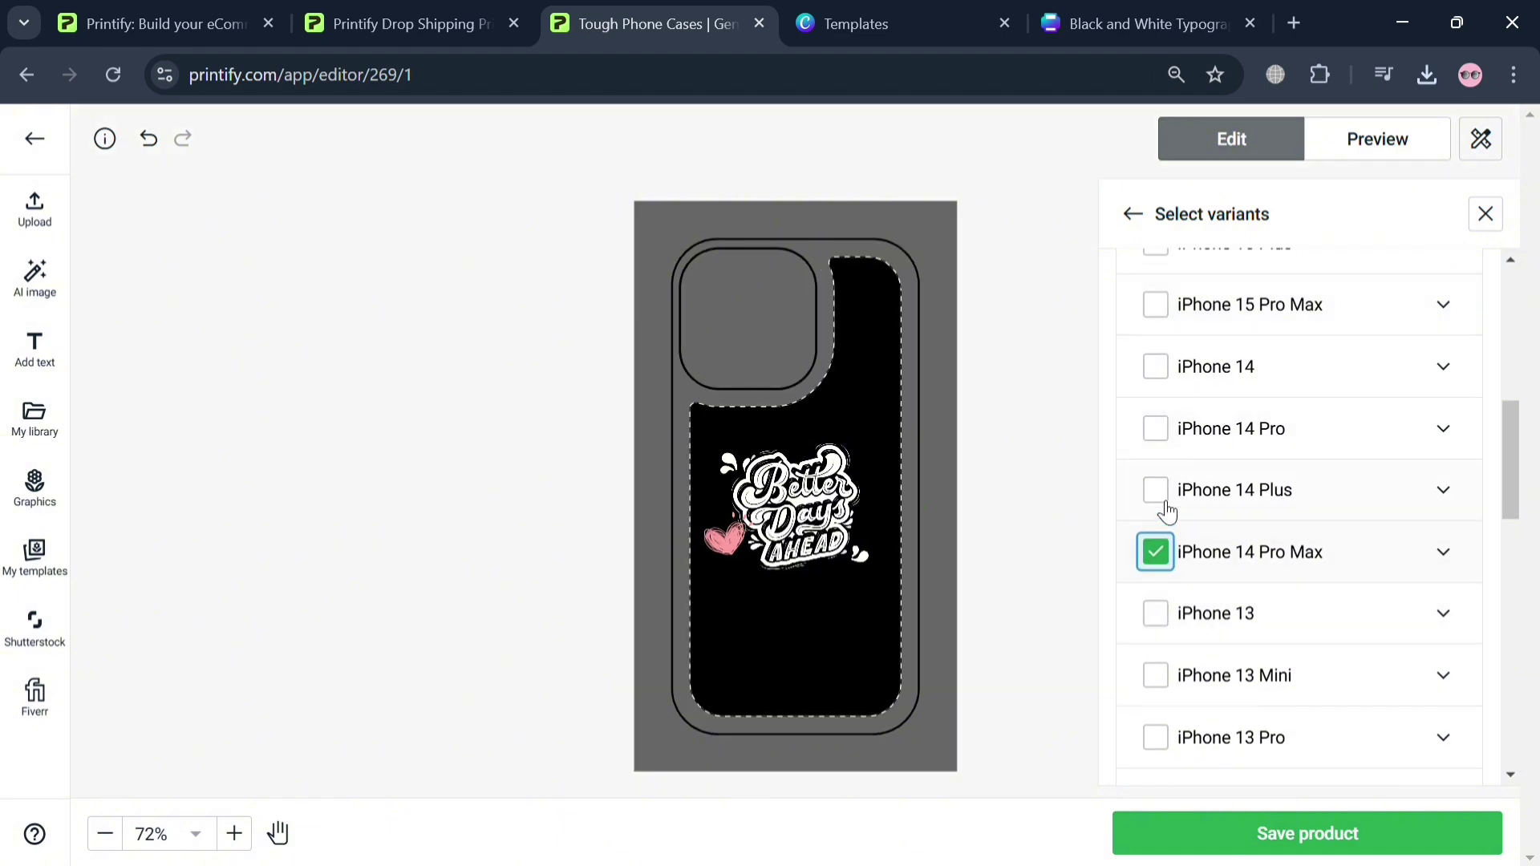
Save the Tough Phone Cases product and start publishing it
{"action": "left_click", "coordinate": [1248, 851]}
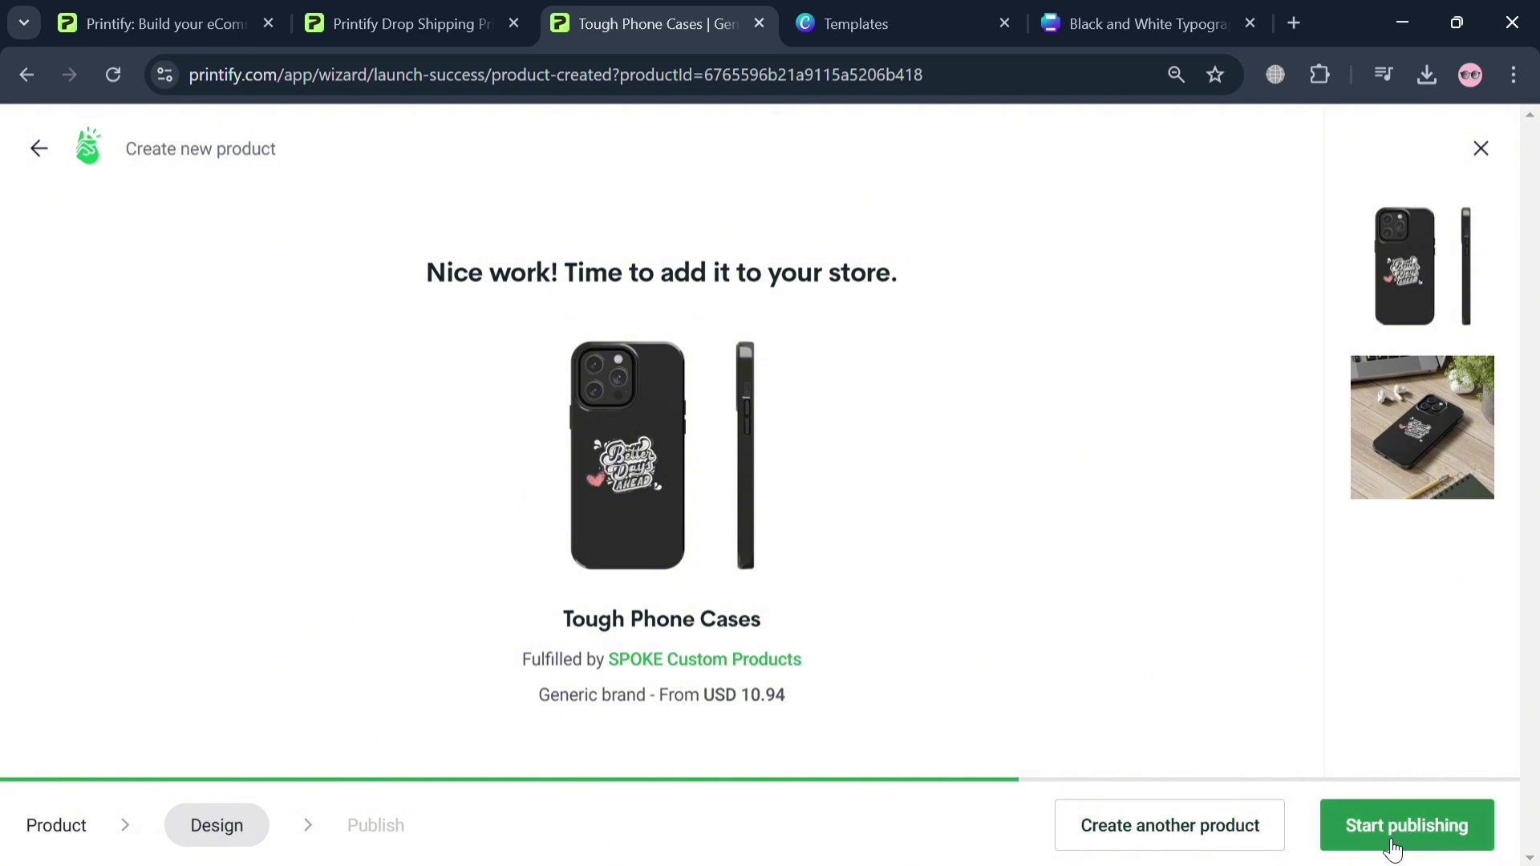
{"action": "left_click", "coordinate": [1441, 835]}
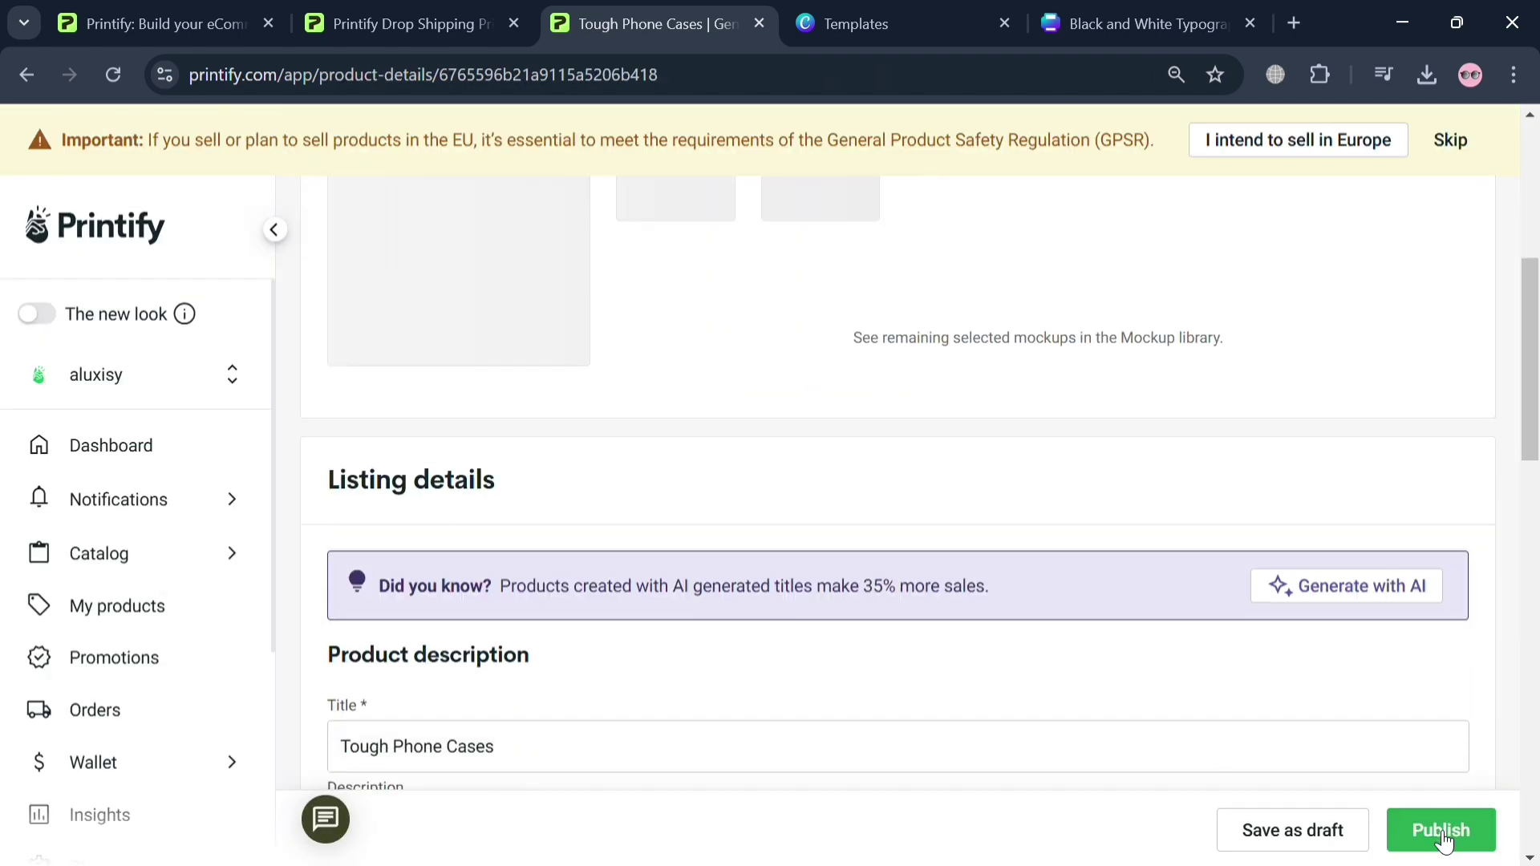
Retitle the listing 'Tough Phone Cases with Inspiration design' and scroll down to the Pricing table
{"action": "scroll", "coordinate": [872, 691], "scroll_direction": "down", "scroll_amount": 7}
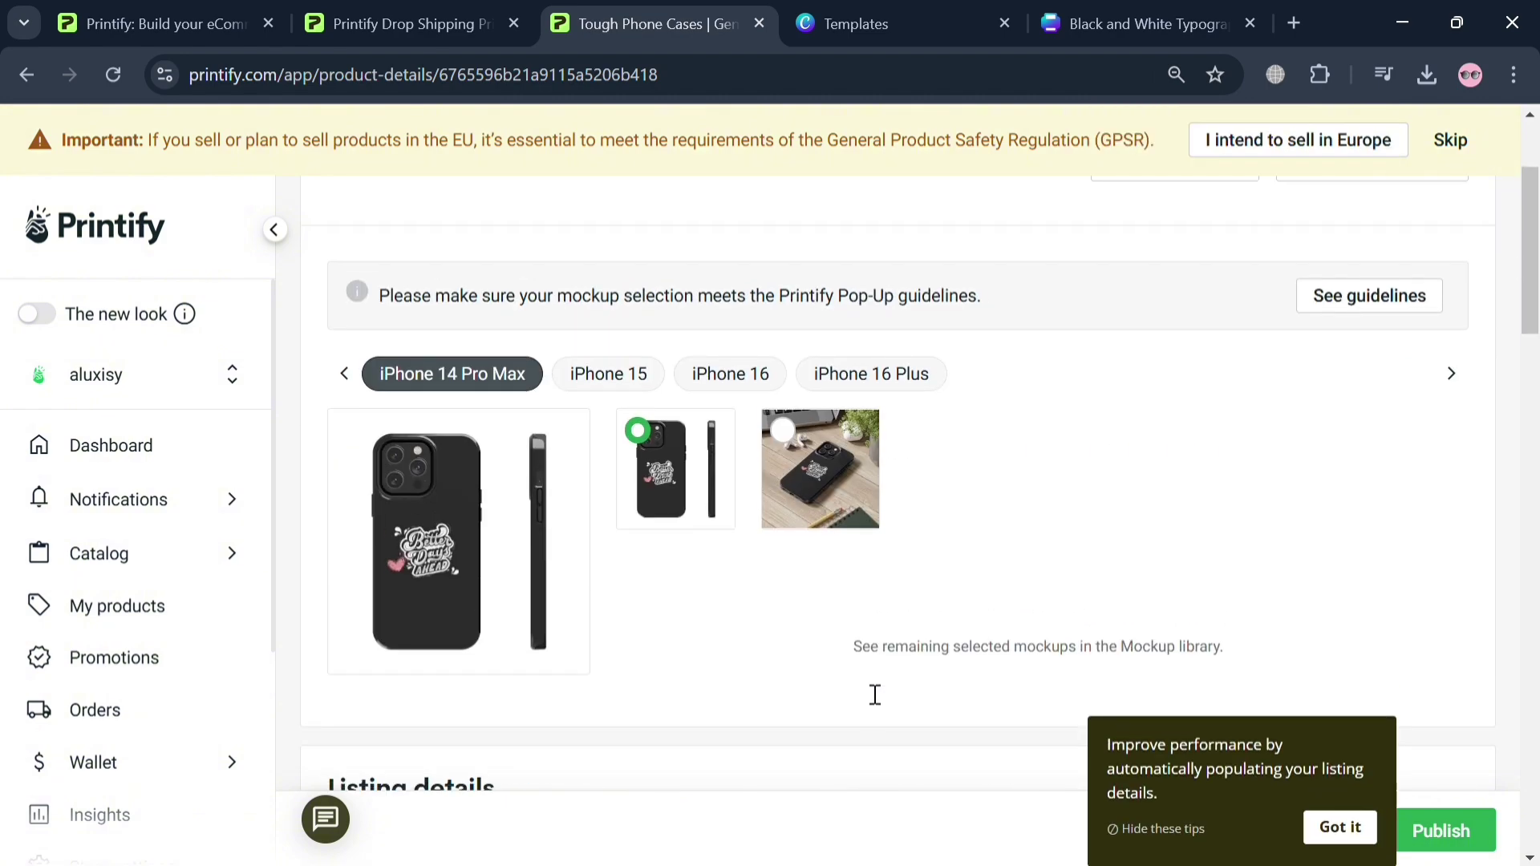
{"action": "left_click", "coordinate": [841, 626]}
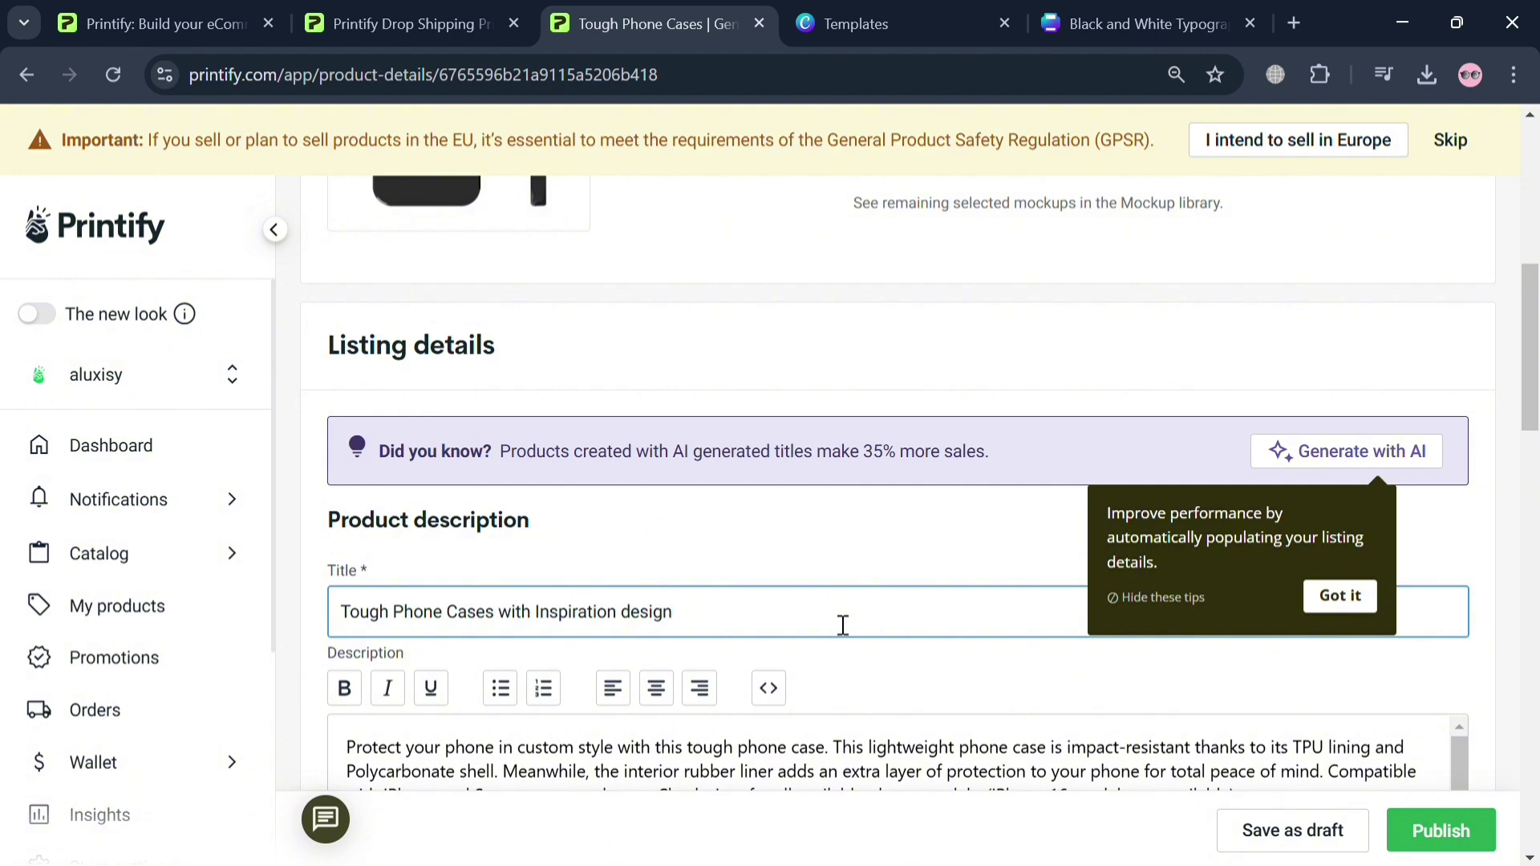
{"action": "scroll", "coordinate": [1105, 736], "scroll_direction": "down", "scroll_amount": 1}
{"action": "scroll", "coordinate": [1097, 655], "scroll_direction": "down", "scroll_amount": 5}
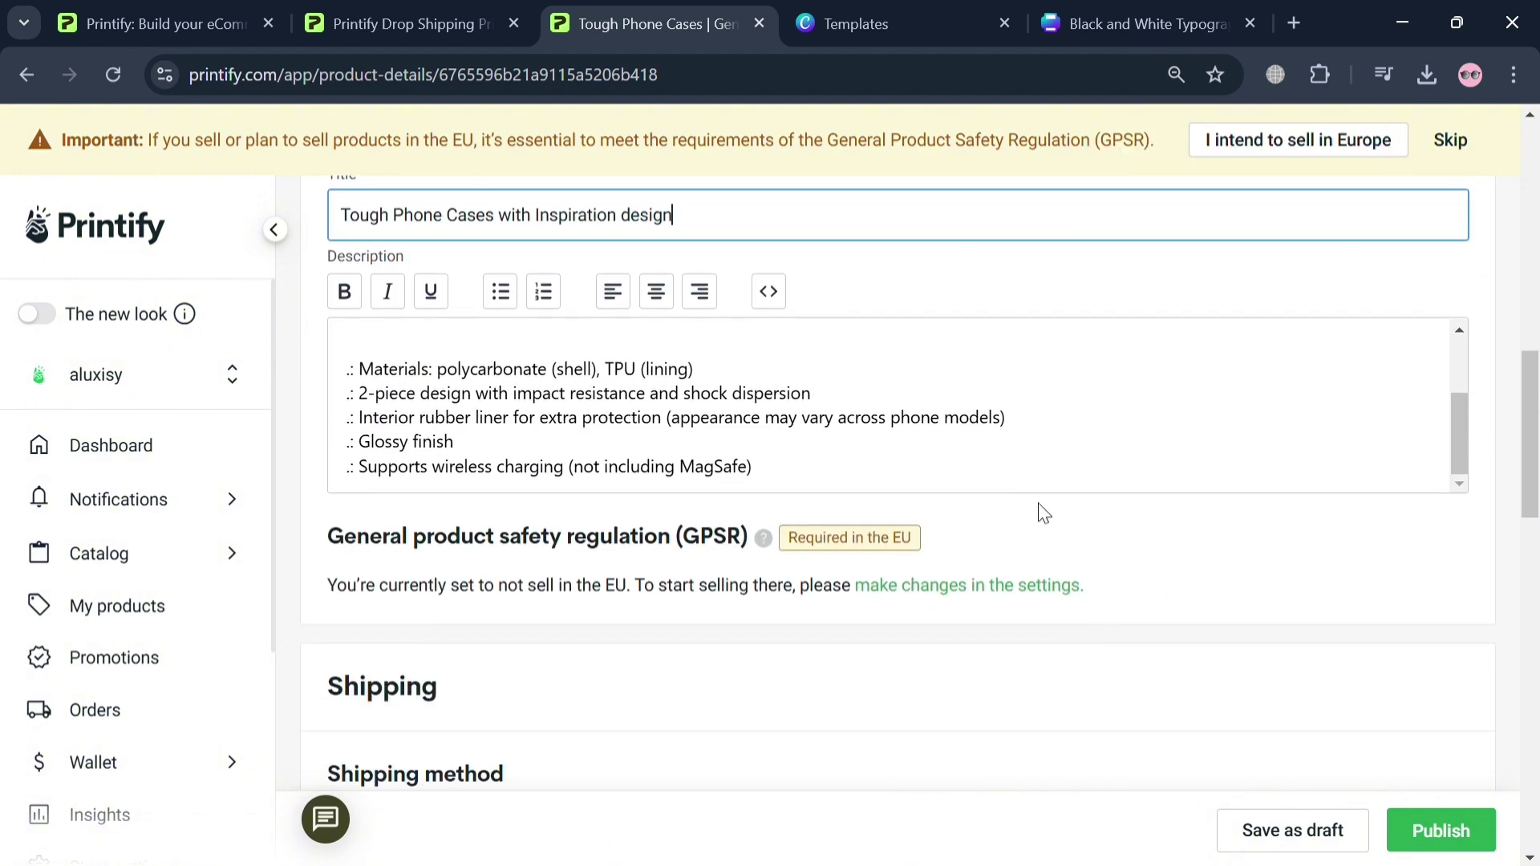
{"action": "scroll", "coordinate": [1040, 456], "scroll_direction": "up", "scroll_amount": 3}
{"action": "scroll", "coordinate": [1040, 457], "scroll_direction": "down", "scroll_amount": 8}
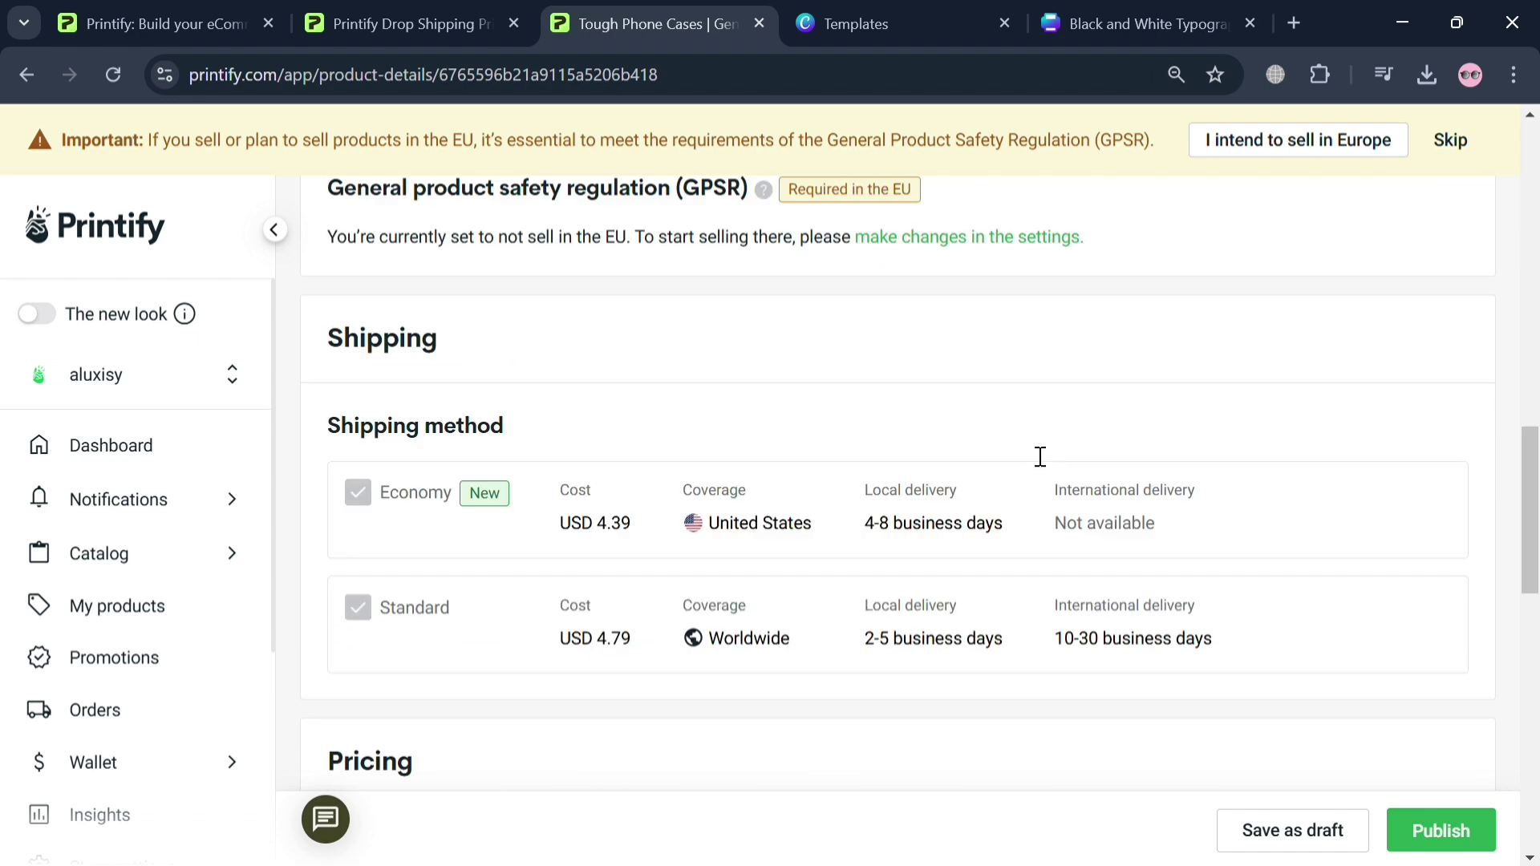
Change the iPhone 16 profit margin from 40% to 50%
{"action": "scroll", "coordinate": [677, 646], "scroll_direction": "down", "scroll_amount": 6}
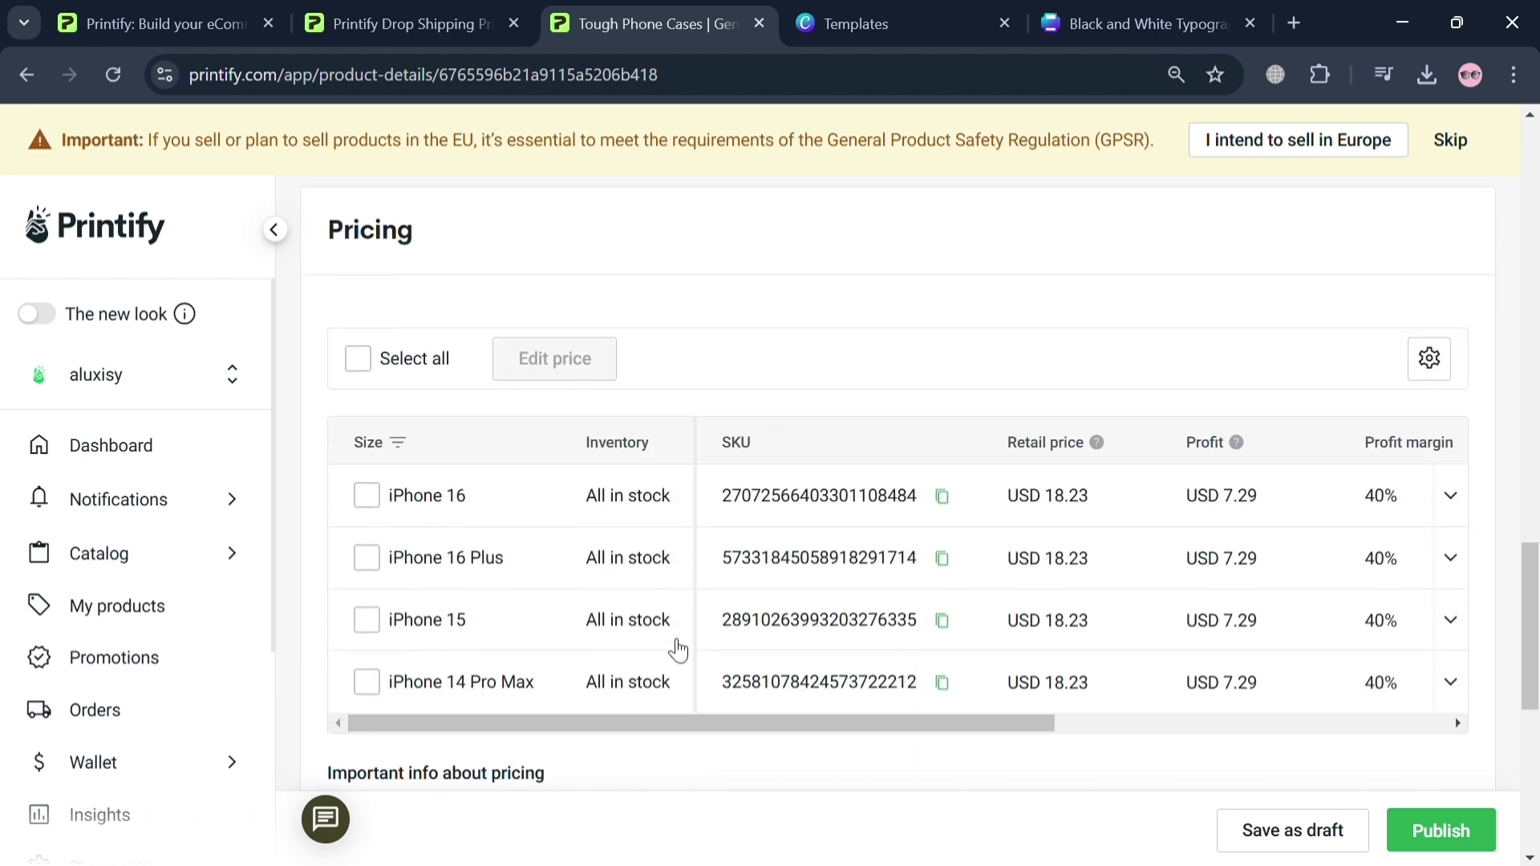
{"action": "mouse_move", "coordinate": [1256, 353]}
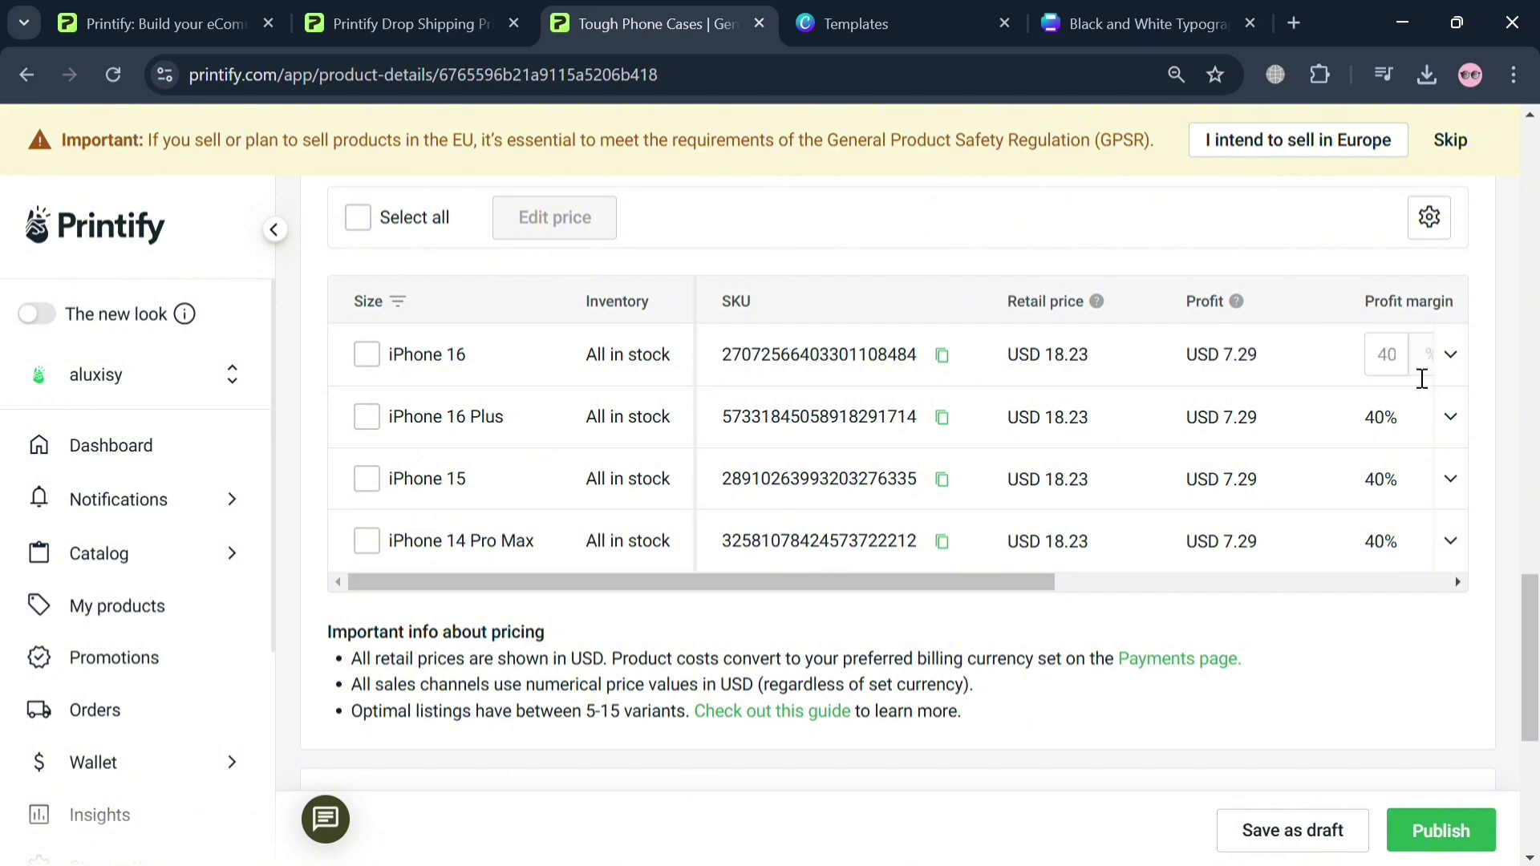
{"action": "left_click", "coordinate": [1398, 366]}
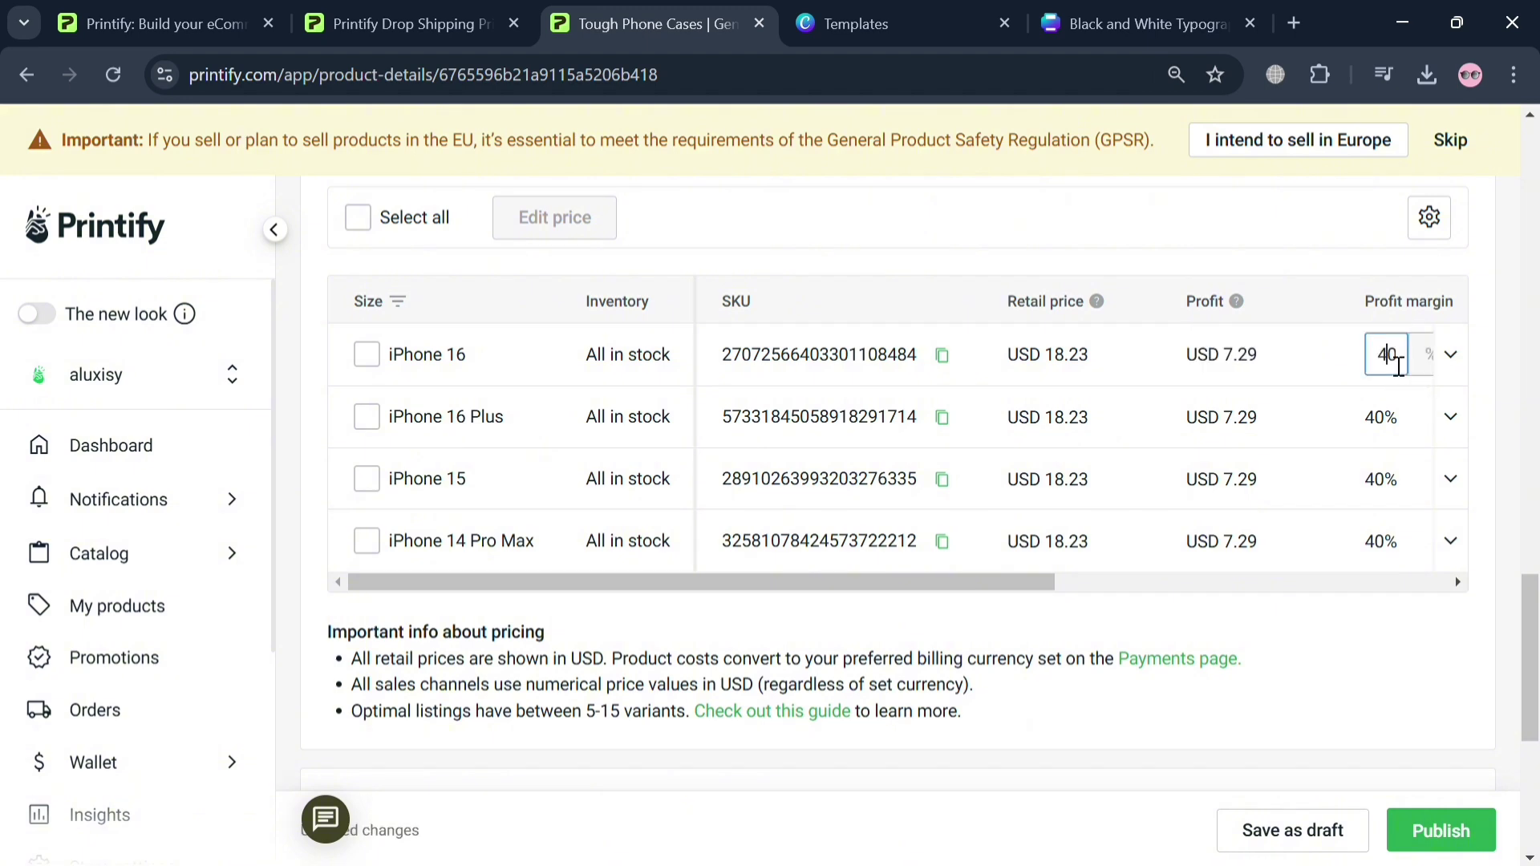
{"action": "key", "text": "BackSpace"}
{"action": "type", "text": "5"}
Set the iPhone 16 Plus profit margin to 50%, raising its price to USD 21.88
{"action": "left_click", "coordinate": [1393, 413]}
{"action": "key", "text": "BackSpace"}
{"action": "type", "text": "50"}
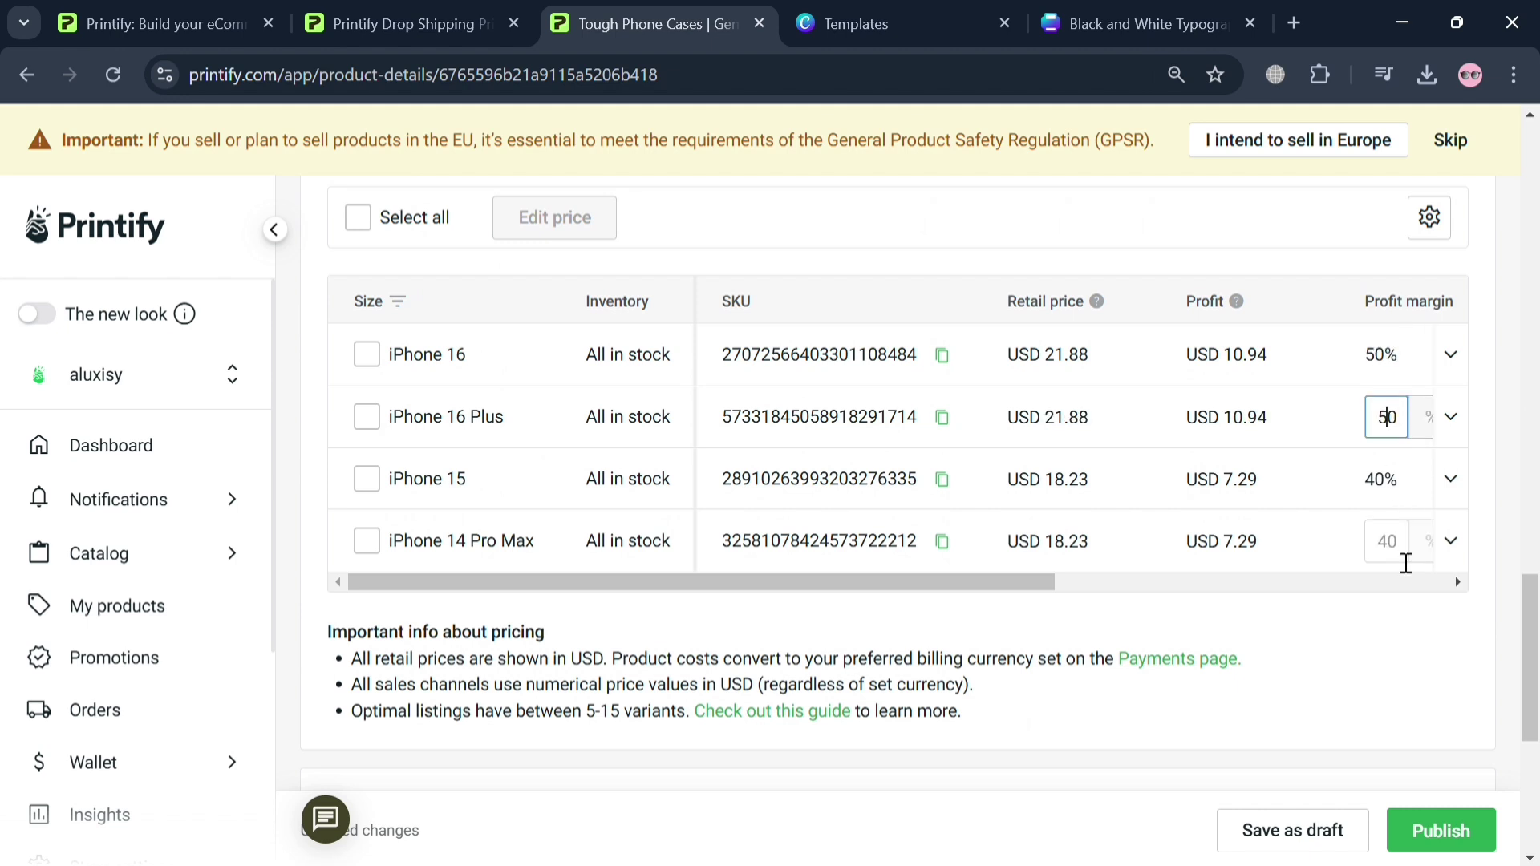
{"action": "left_click", "coordinate": [1384, 590]}
{"action": "left_click_drag", "start_coordinate": [1385, 590], "coordinate": [1165, 591]}
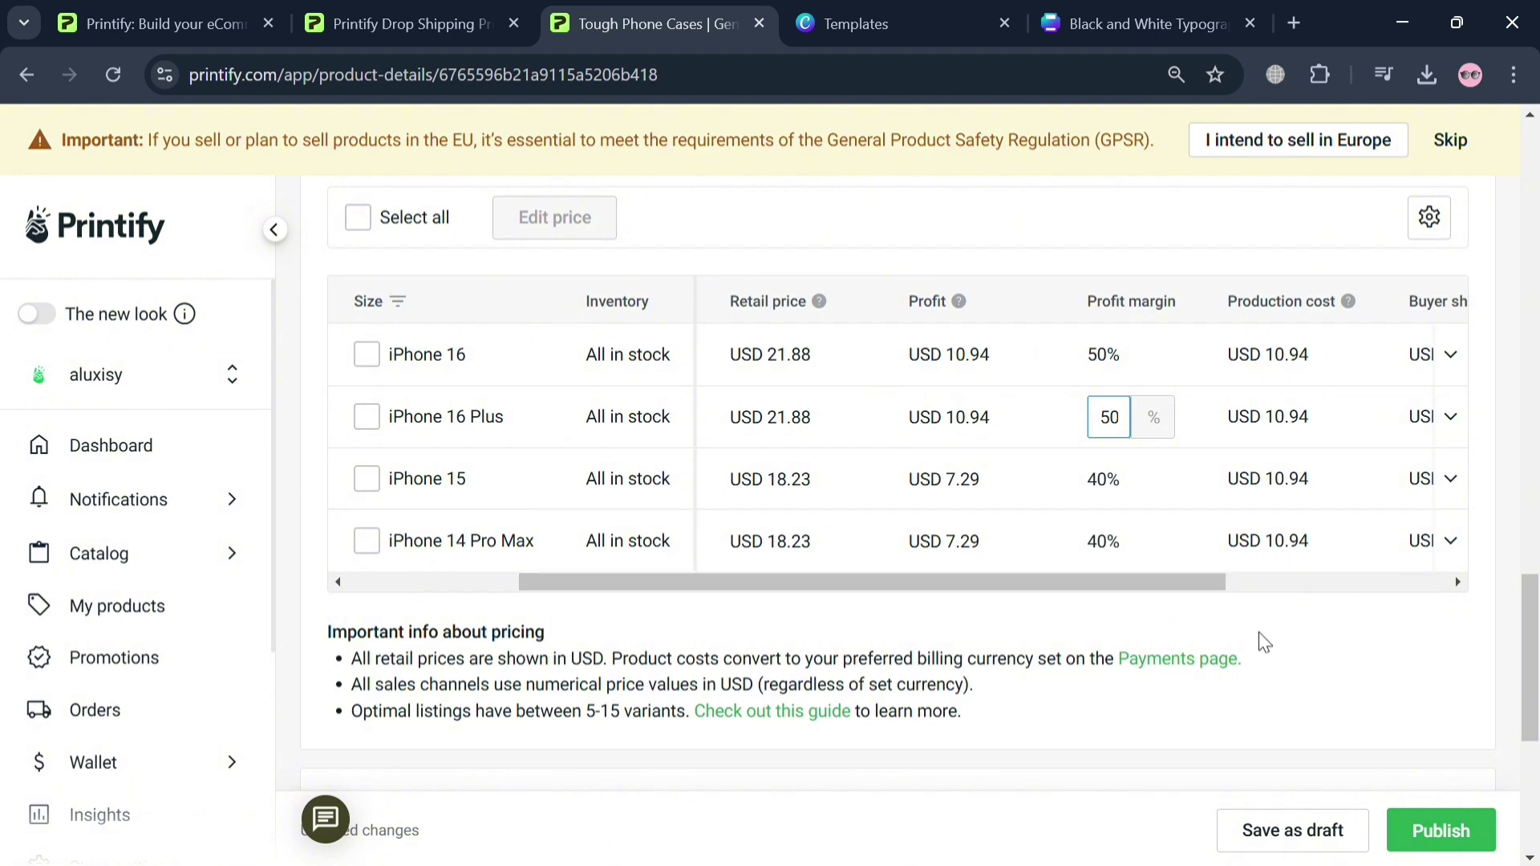
{"action": "left_click", "coordinate": [1264, 641]}
{"action": "scroll", "coordinate": [1265, 641], "scroll_direction": "down", "scroll_amount": 6}
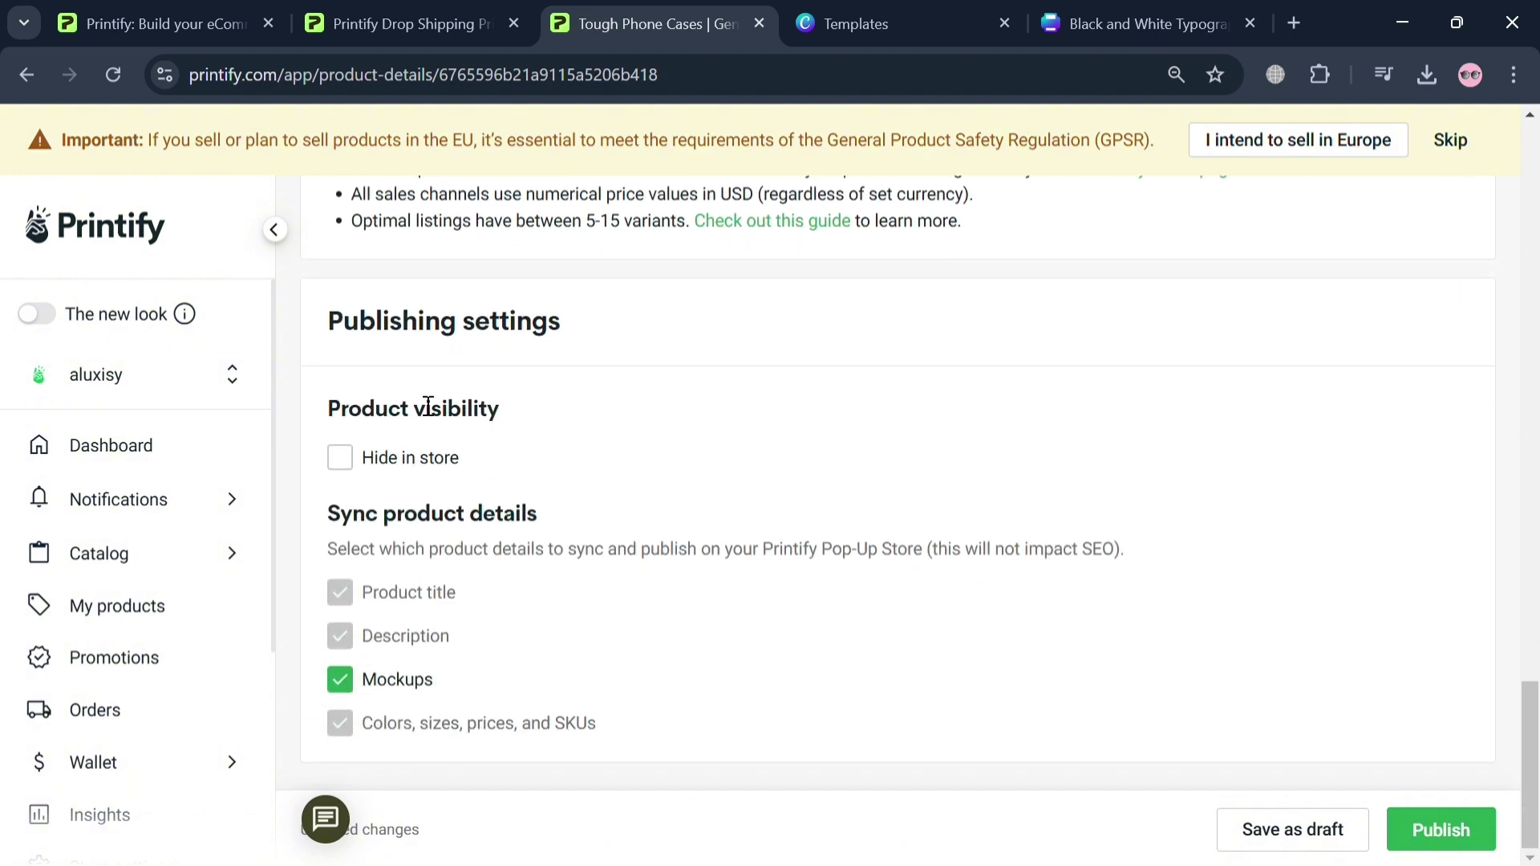
Publish the phone case product and close the success page to see it Published in My Products
{"action": "left_click", "coordinate": [1461, 834]}
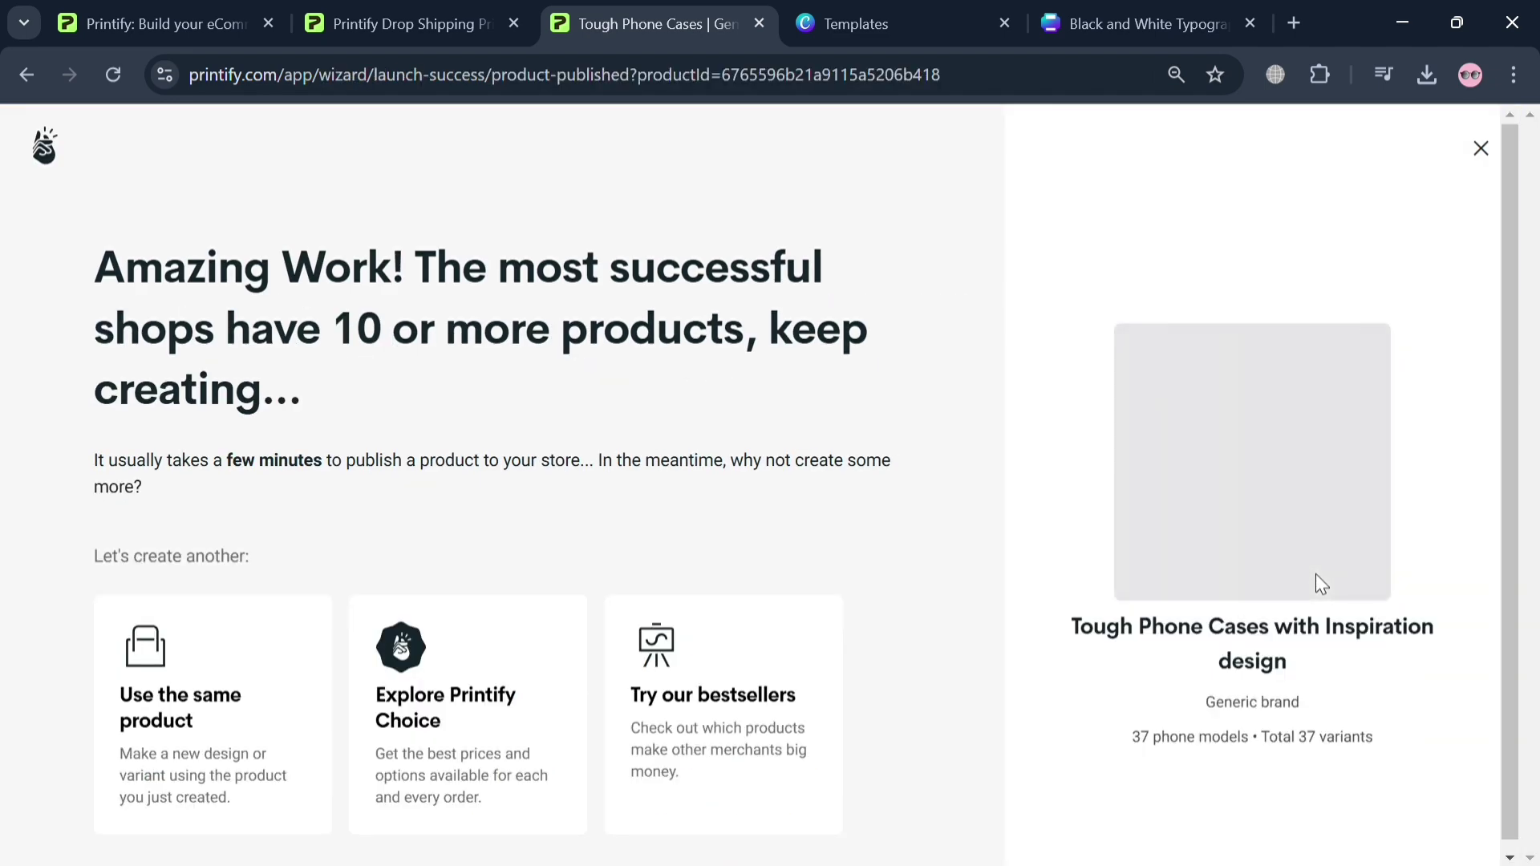
{"action": "scroll", "coordinate": [784, 556], "scroll_direction": "down", "scroll_amount": 1}
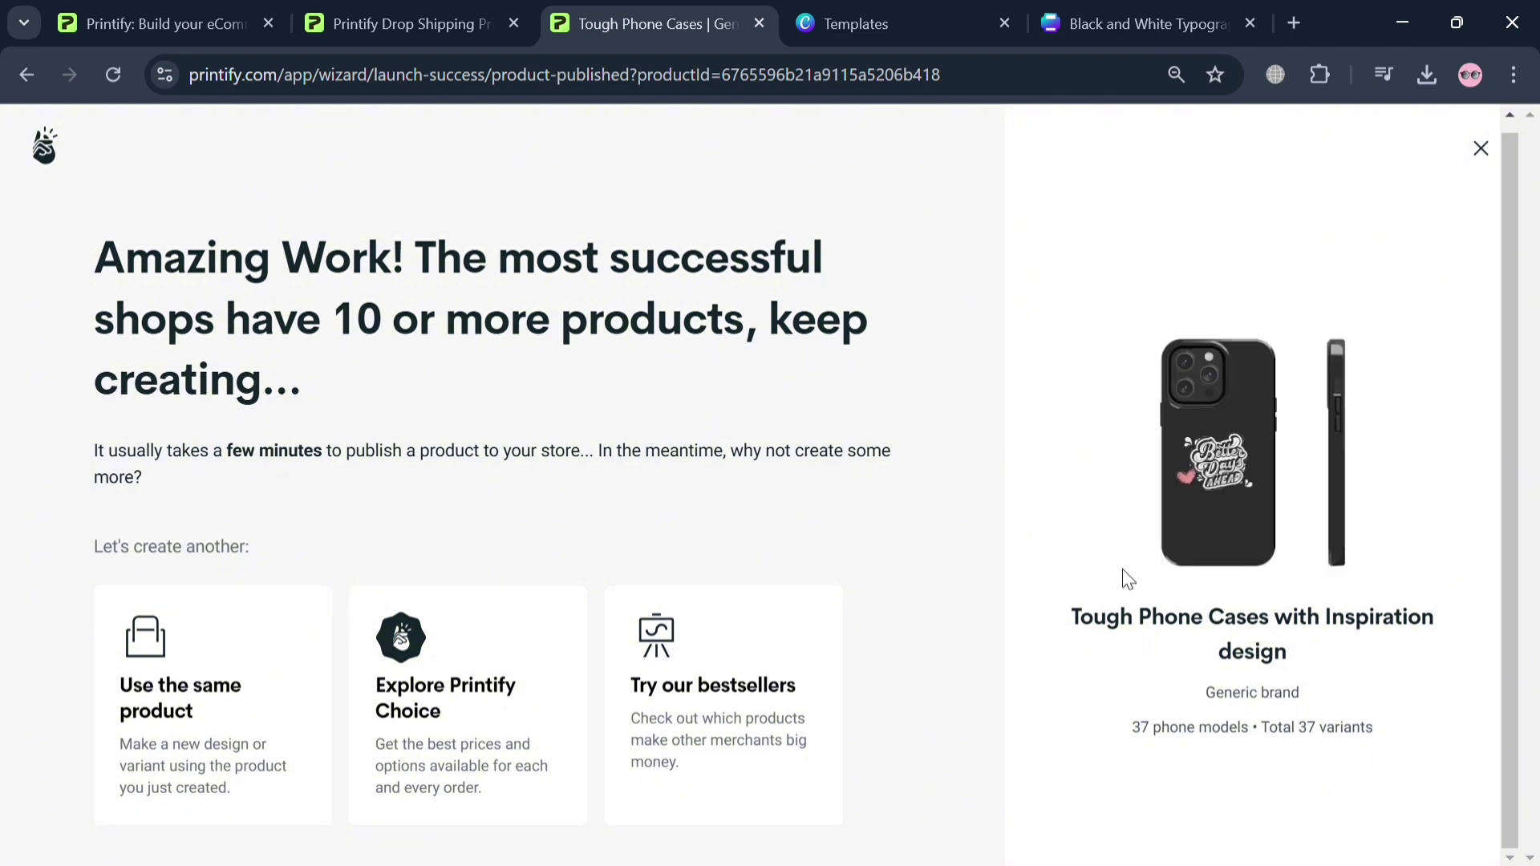
{"action": "left_click", "coordinate": [1489, 162]}
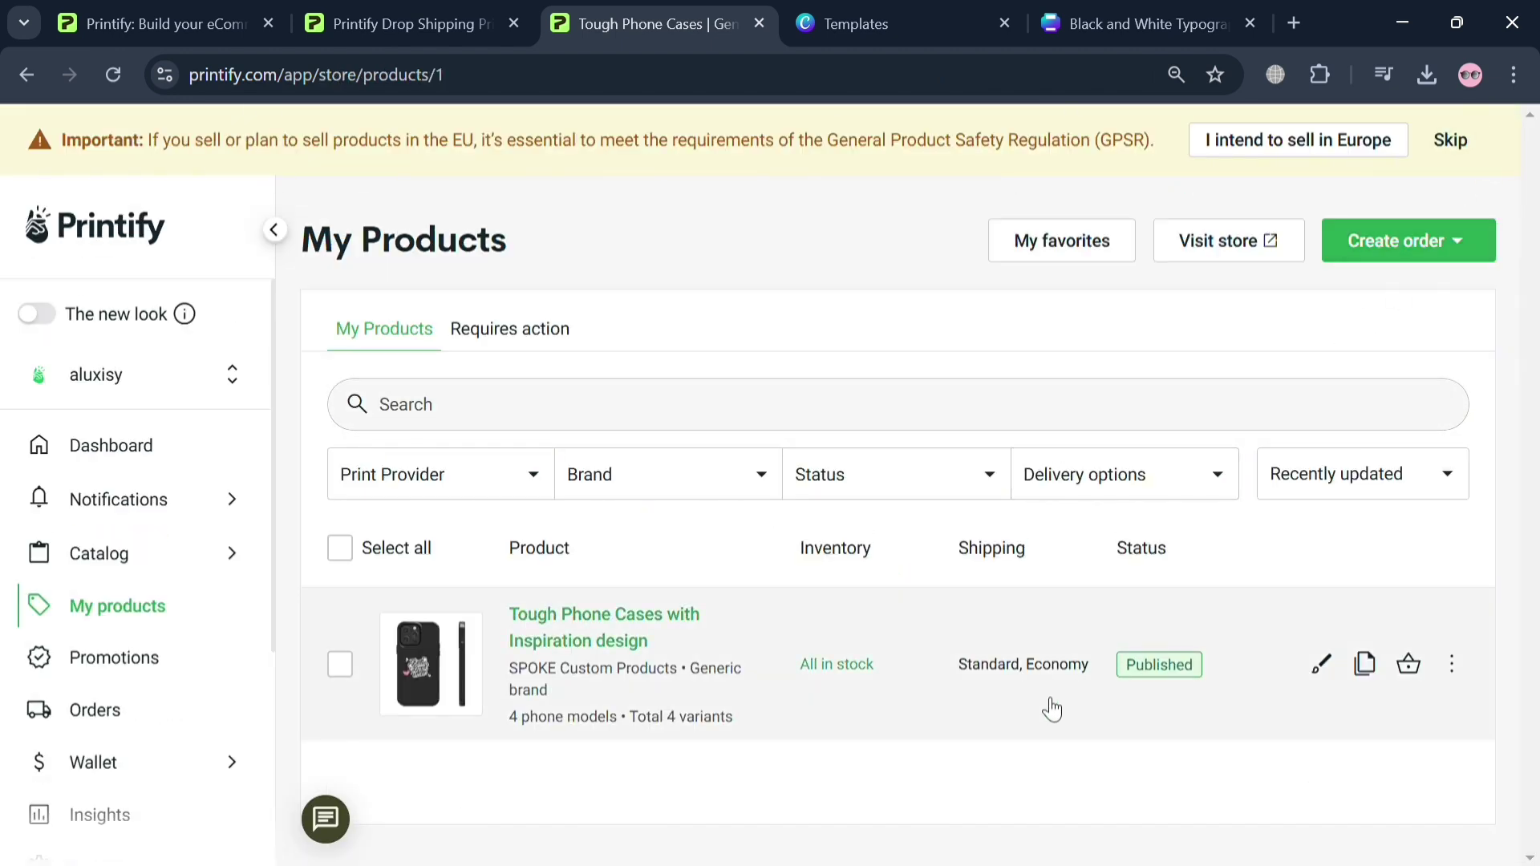
{"action": "left_click", "coordinate": [1461, 674]}
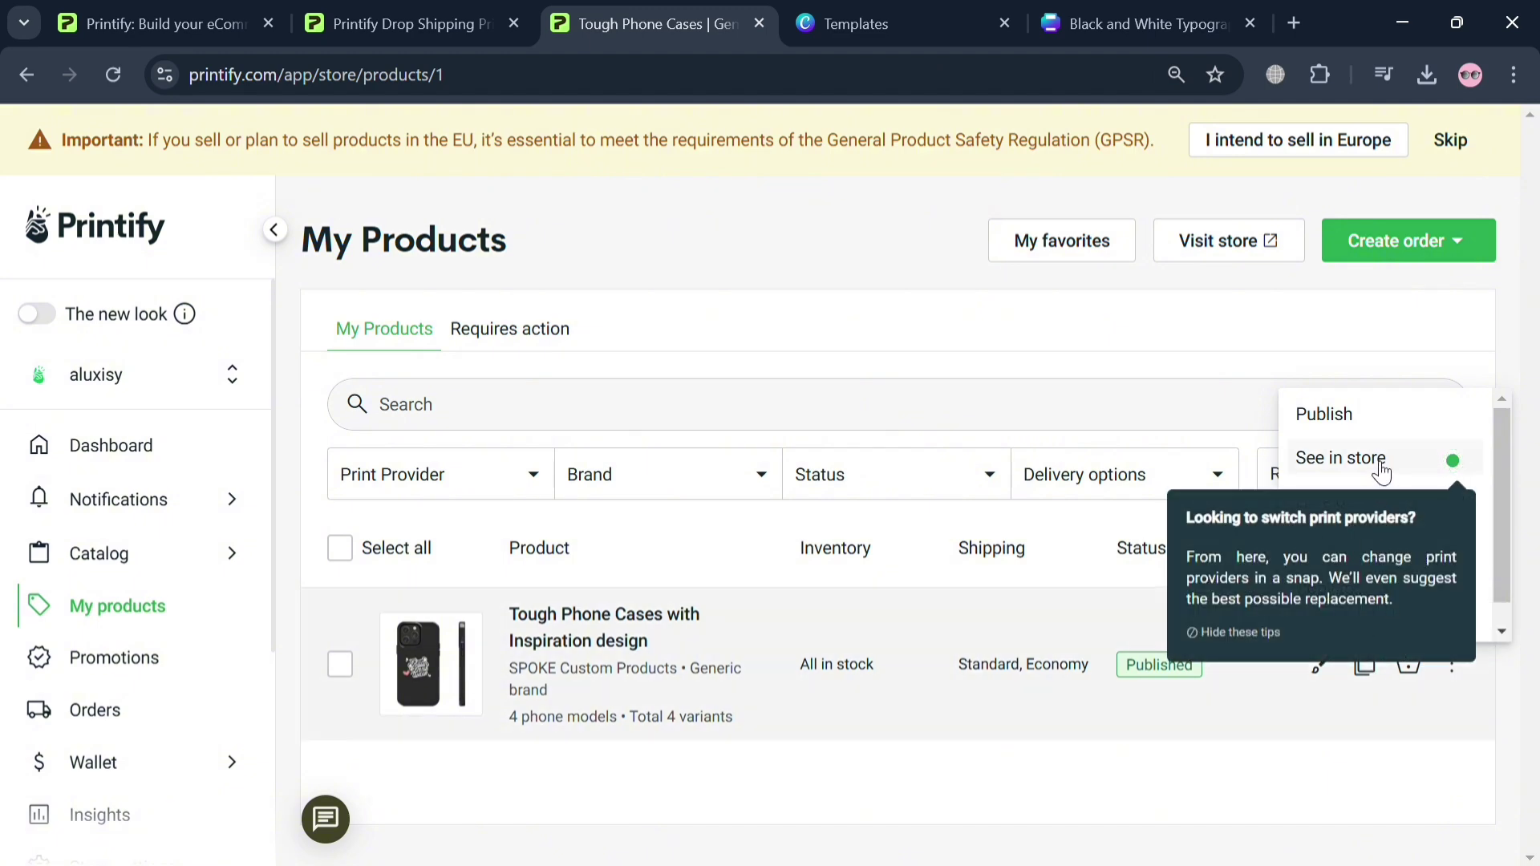
View the product in the Pop-Up Store and select the iPhone 16 Plus size at $21.88
{"action": "left_click", "coordinate": [1380, 459]}
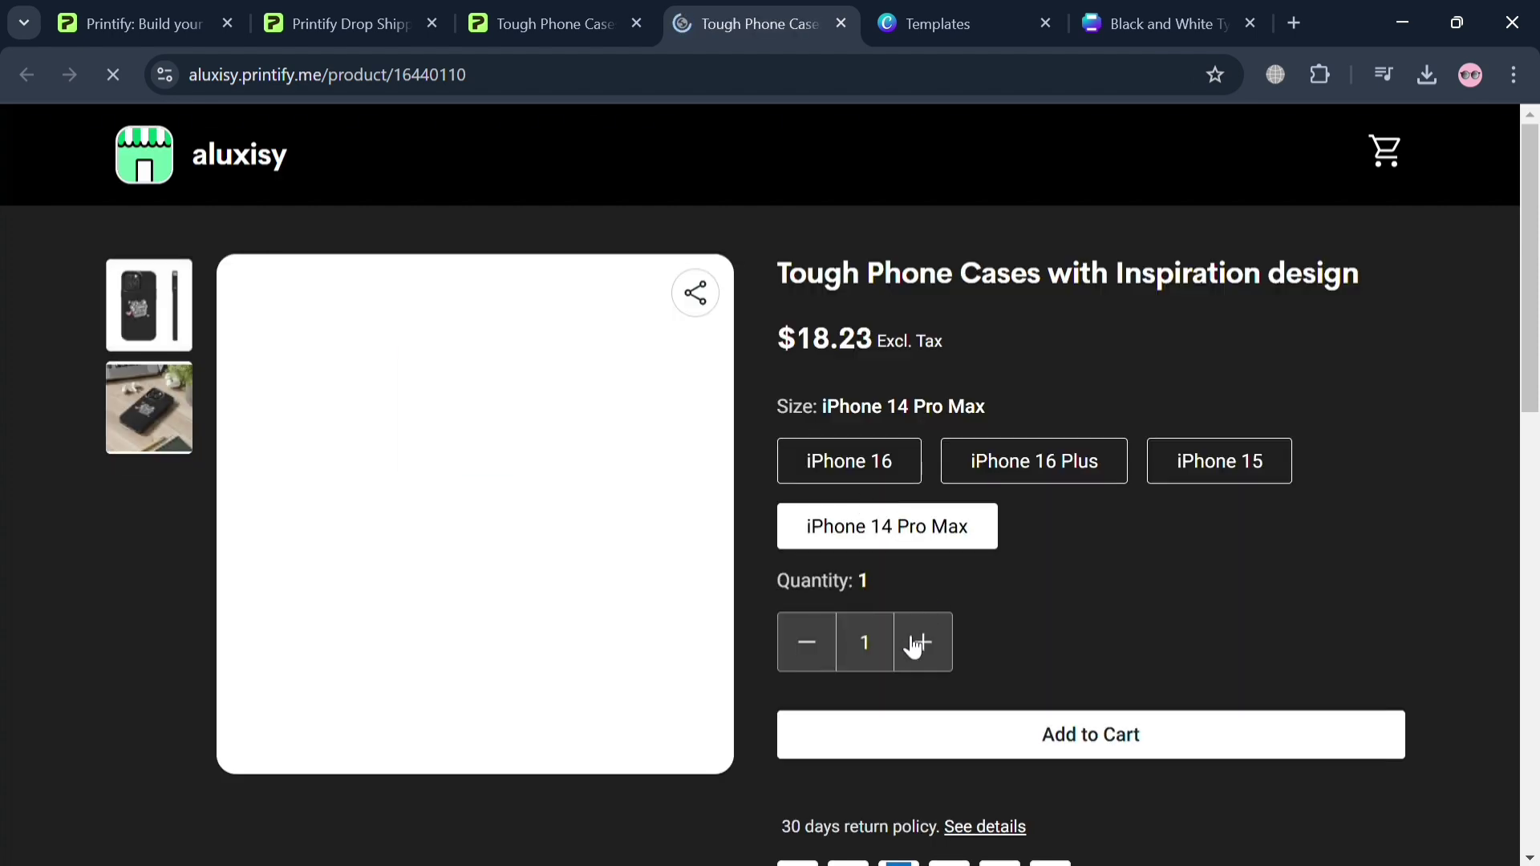
{"action": "scroll", "coordinate": [1143, 601], "scroll_direction": "down", "scroll_amount": 10}
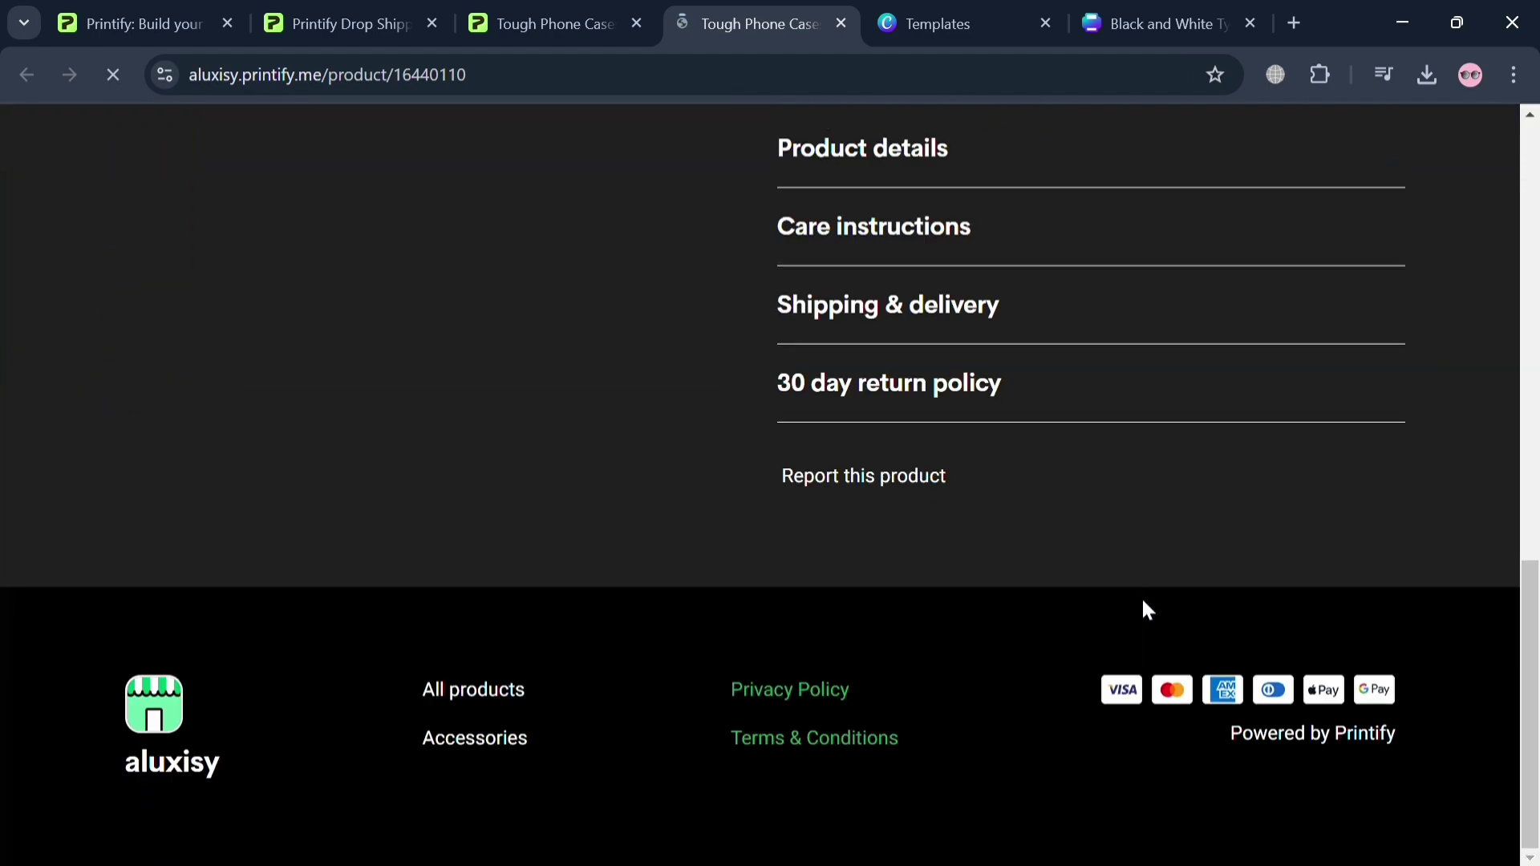
{"action": "scroll", "coordinate": [1143, 601], "scroll_direction": "up", "scroll_amount": 10}
{"action": "scroll", "coordinate": [1142, 599], "scroll_direction": "down", "scroll_amount": 6}
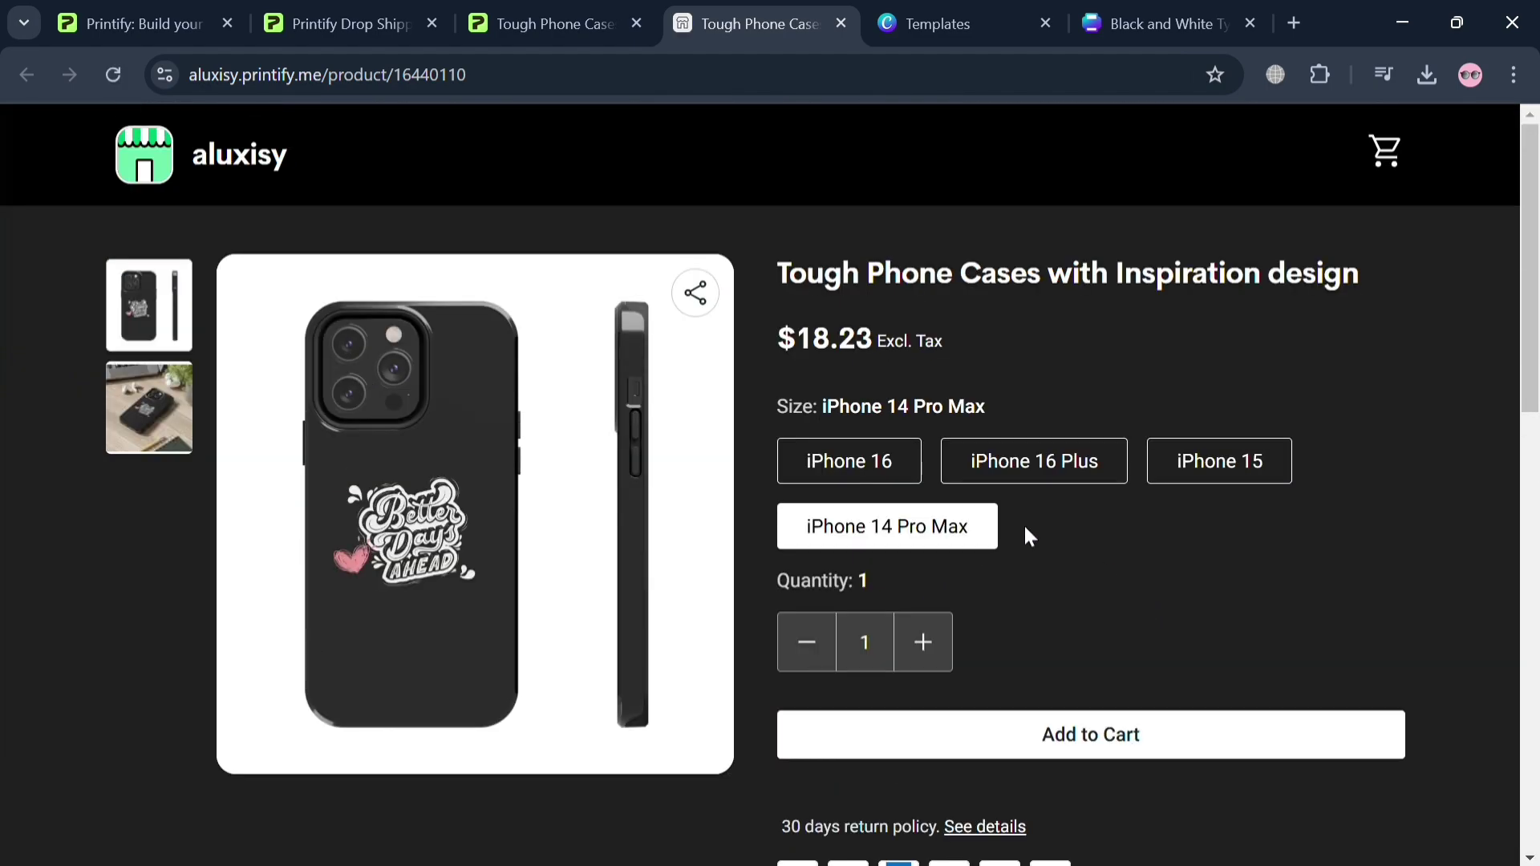
{"action": "left_click", "coordinate": [863, 461]}
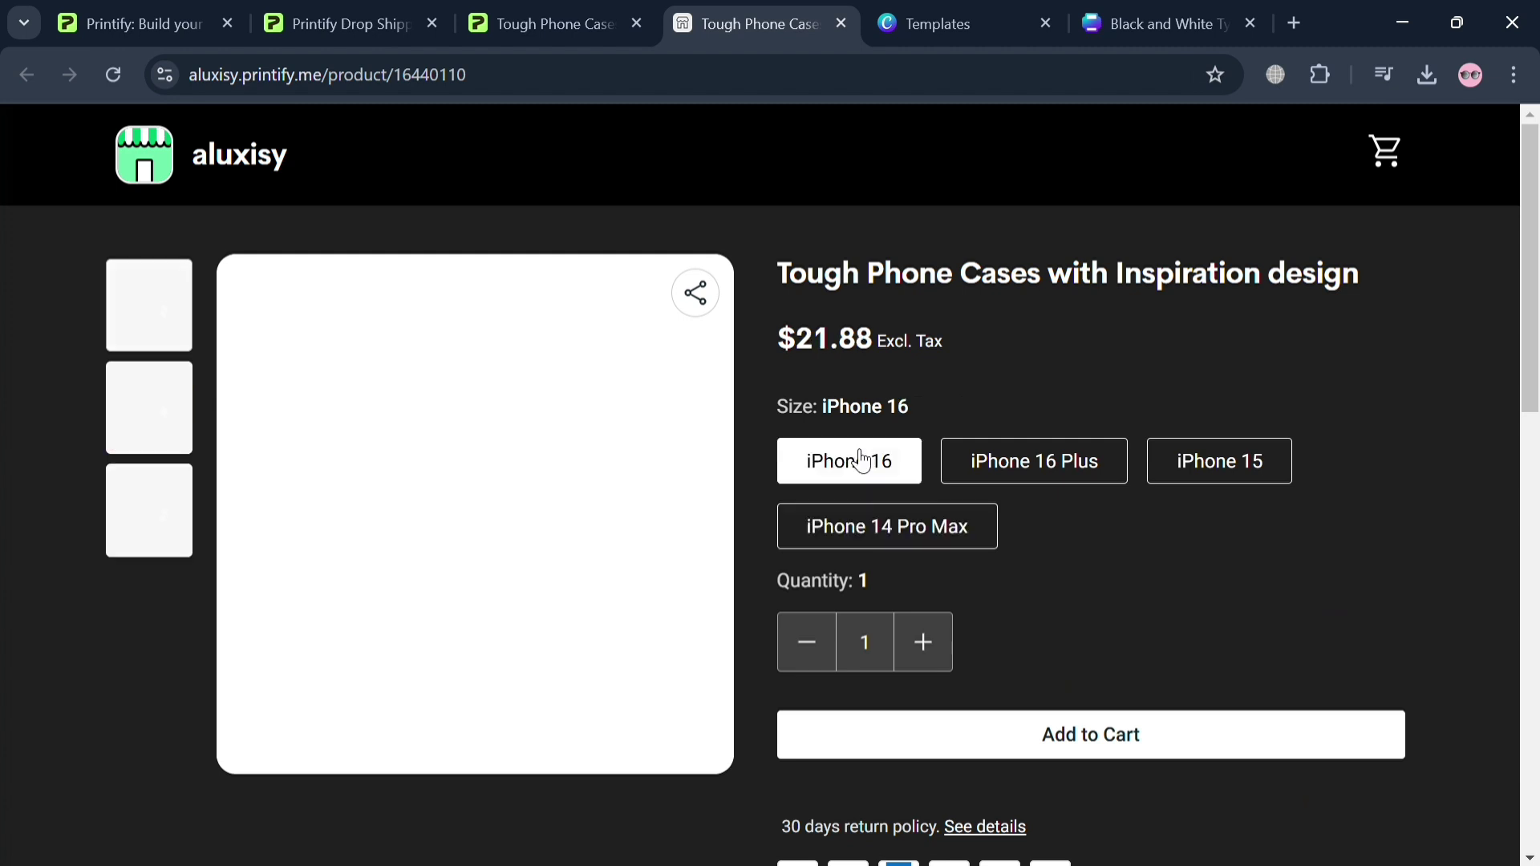
{"action": "left_click", "coordinate": [1033, 475]}
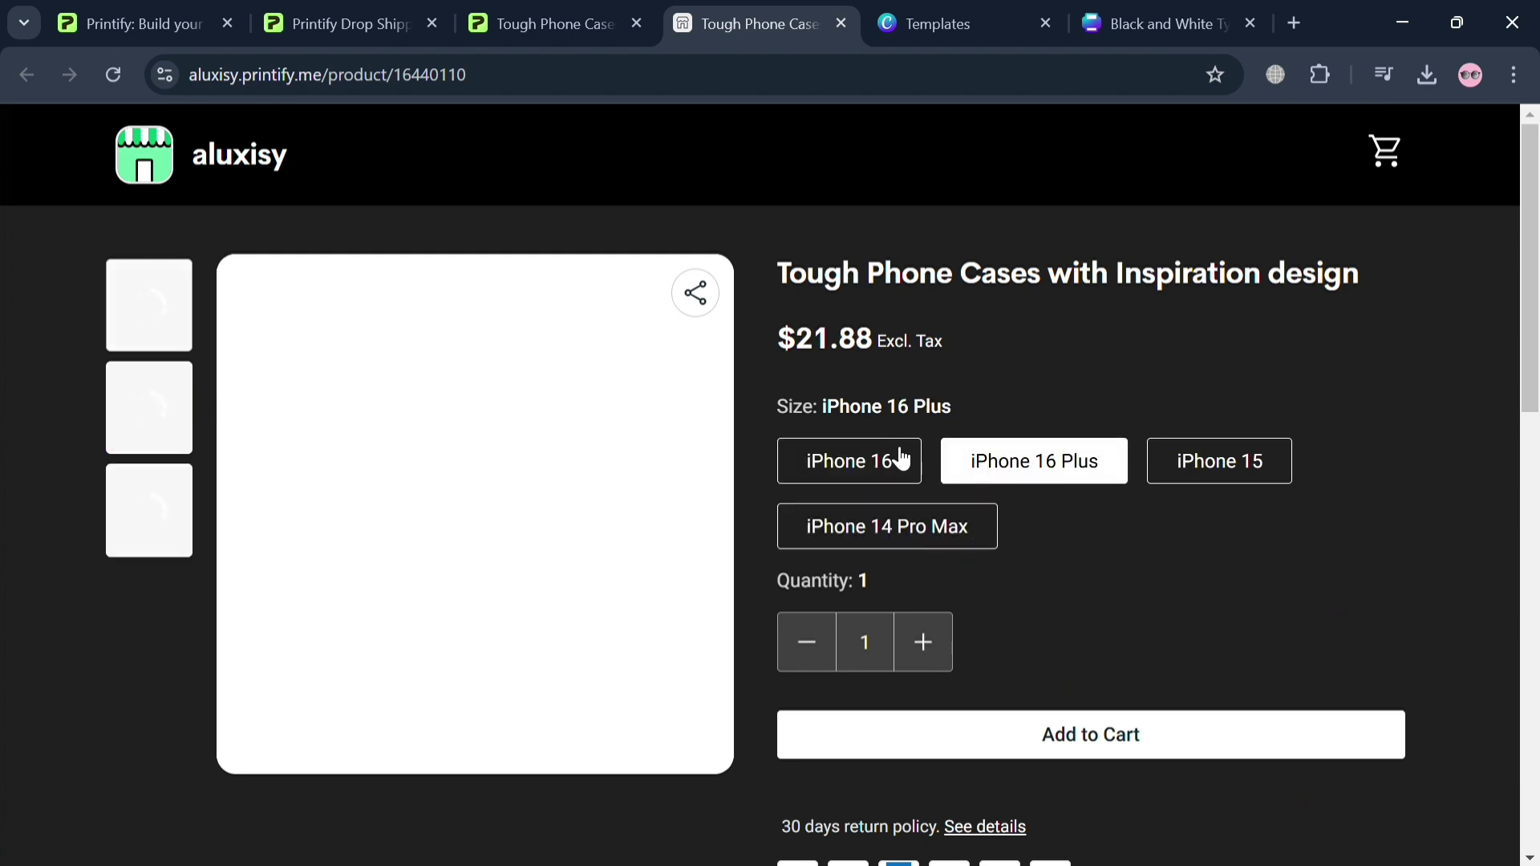
Switch to the Printify product list and back, then scroll through the storefront product page
{"action": "left_click", "coordinate": [567, 10]}
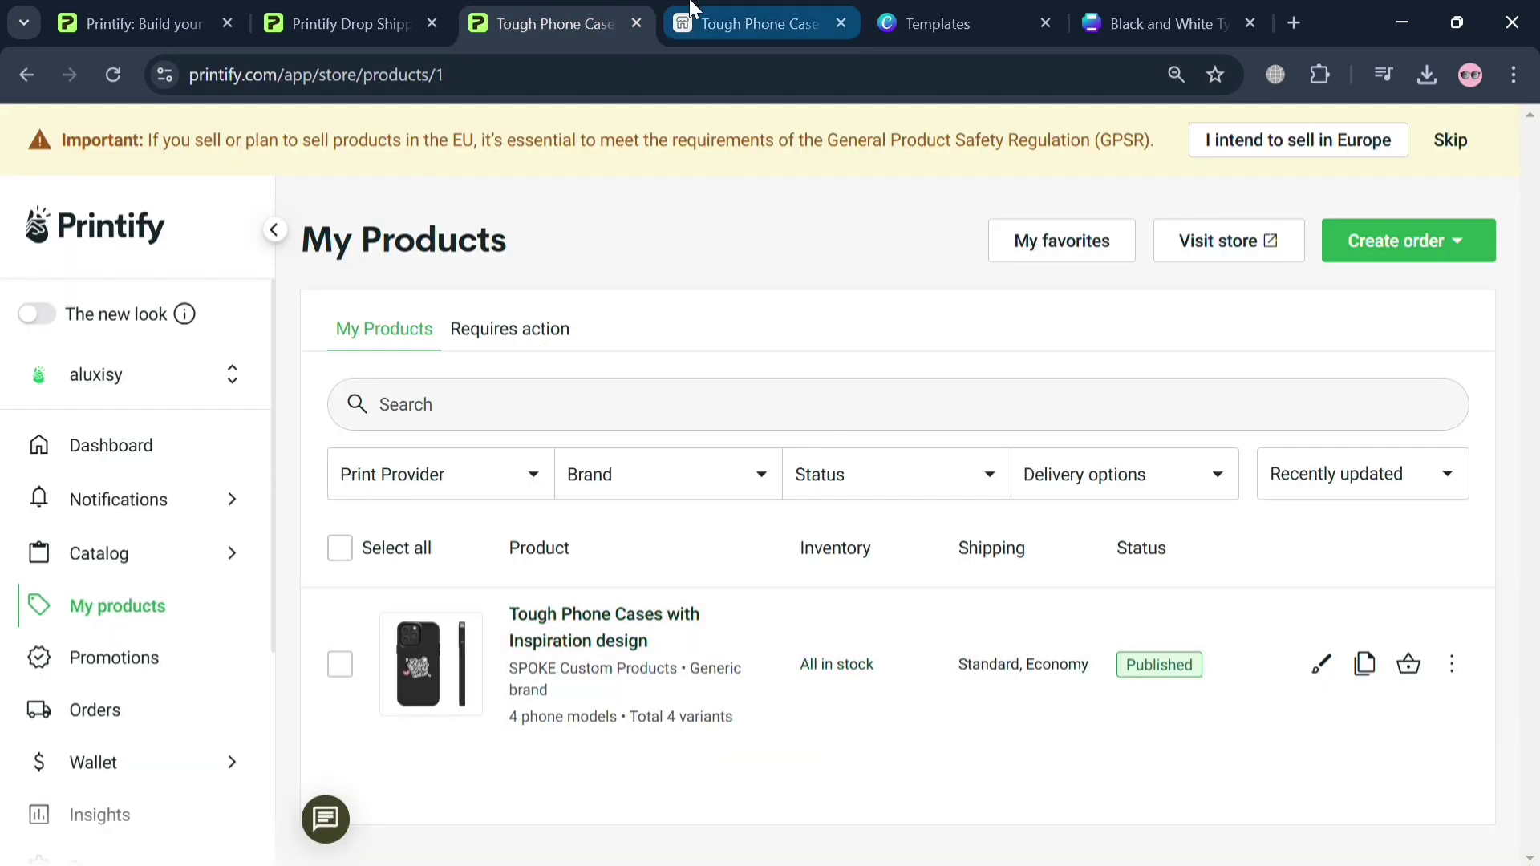
{"action": "left_click", "coordinate": [750, 23]}
{"action": "scroll", "coordinate": [1119, 617], "scroll_direction": "down", "scroll_amount": 4}
{"action": "scroll", "coordinate": [1120, 624], "scroll_direction": "down", "scroll_amount": 8}
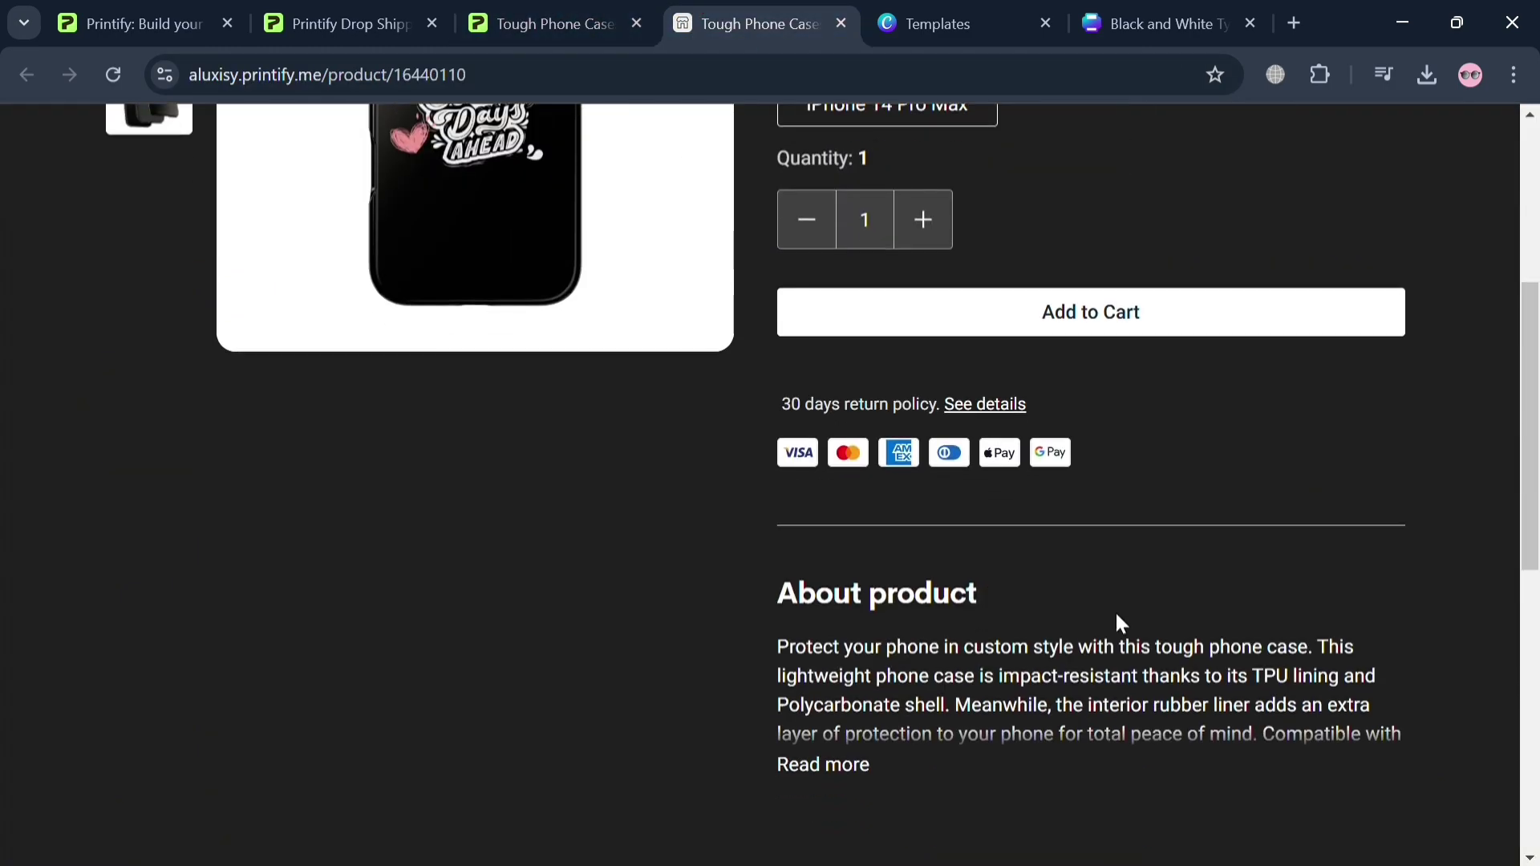
{"action": "scroll", "coordinate": [1120, 624], "scroll_direction": "up", "scroll_amount": 12}
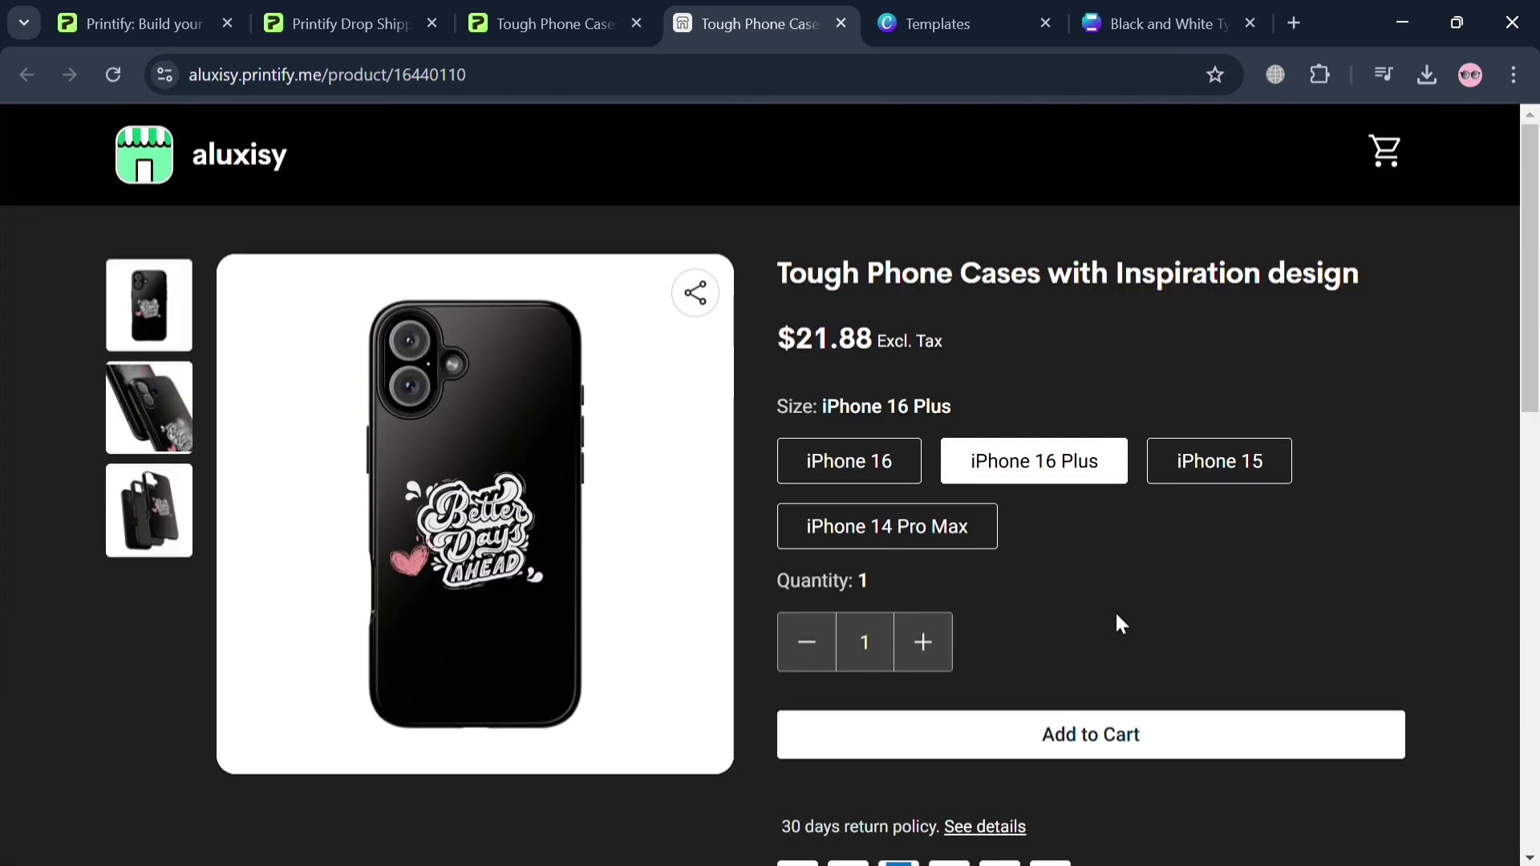
{"action": "scroll", "coordinate": [1119, 624], "scroll_direction": "down", "scroll_amount": 2}
Add the iPhone 16 Plus case to the cart, review the $34.37 checkout, then return to Printify
{"action": "left_click", "coordinate": [1073, 545]}
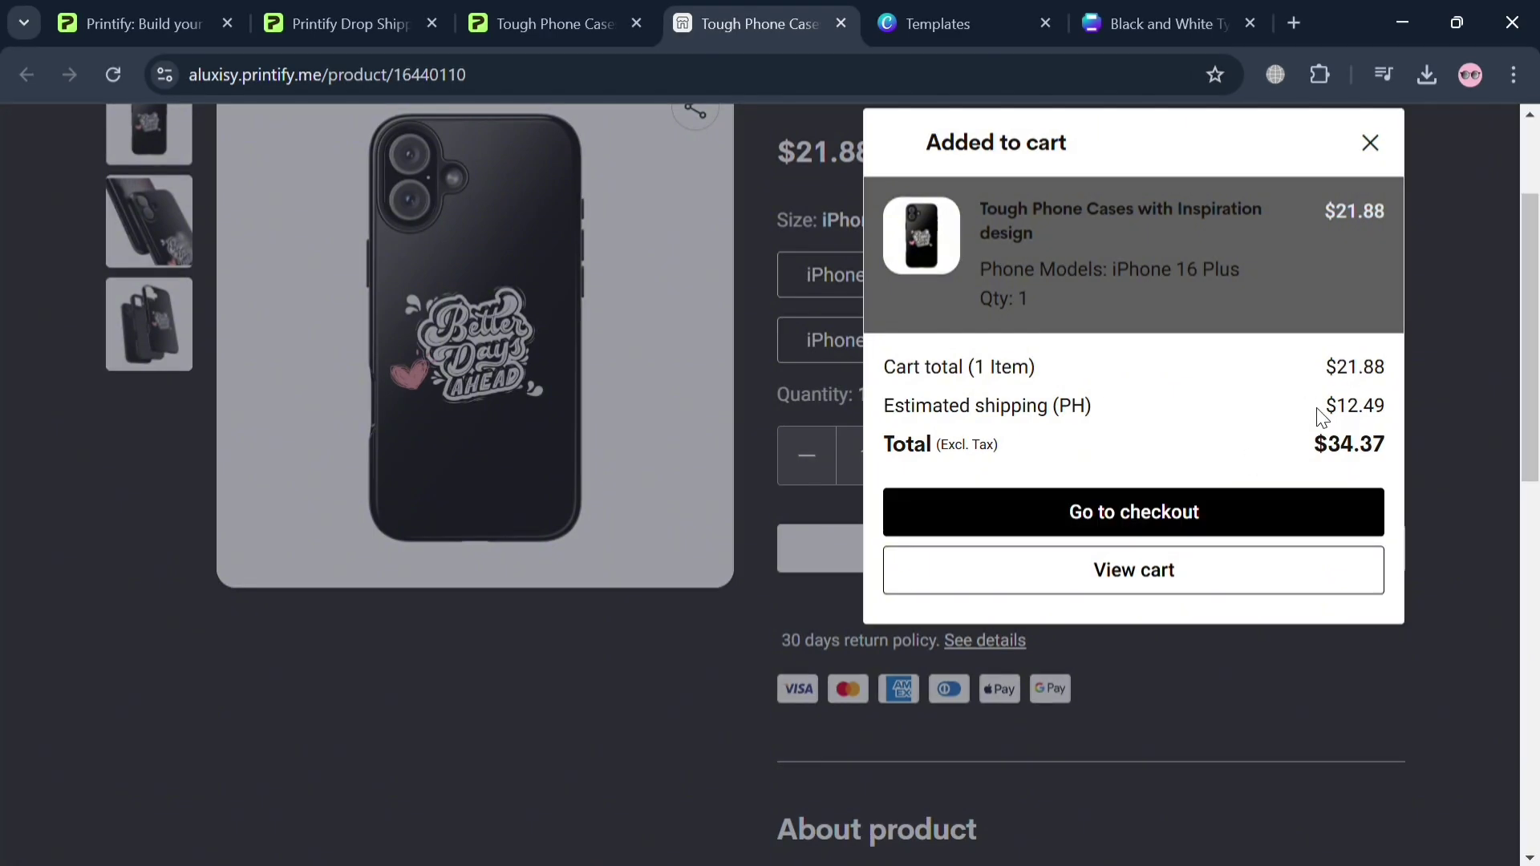
{"action": "scroll", "coordinate": [1180, 423], "scroll_direction": "down", "scroll_amount": 1}
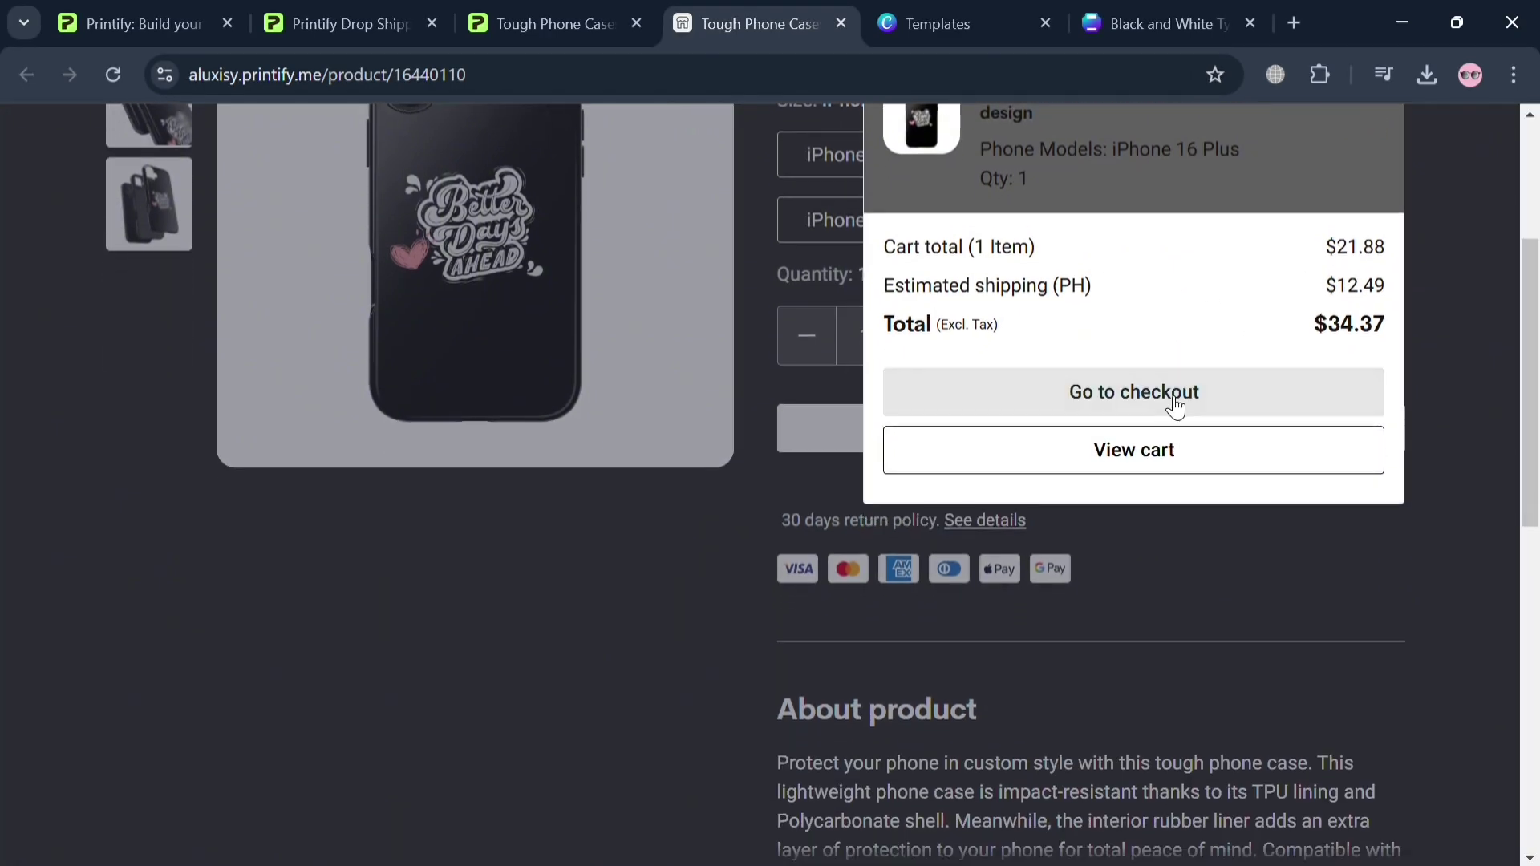
{"action": "left_click", "coordinate": [1176, 408]}
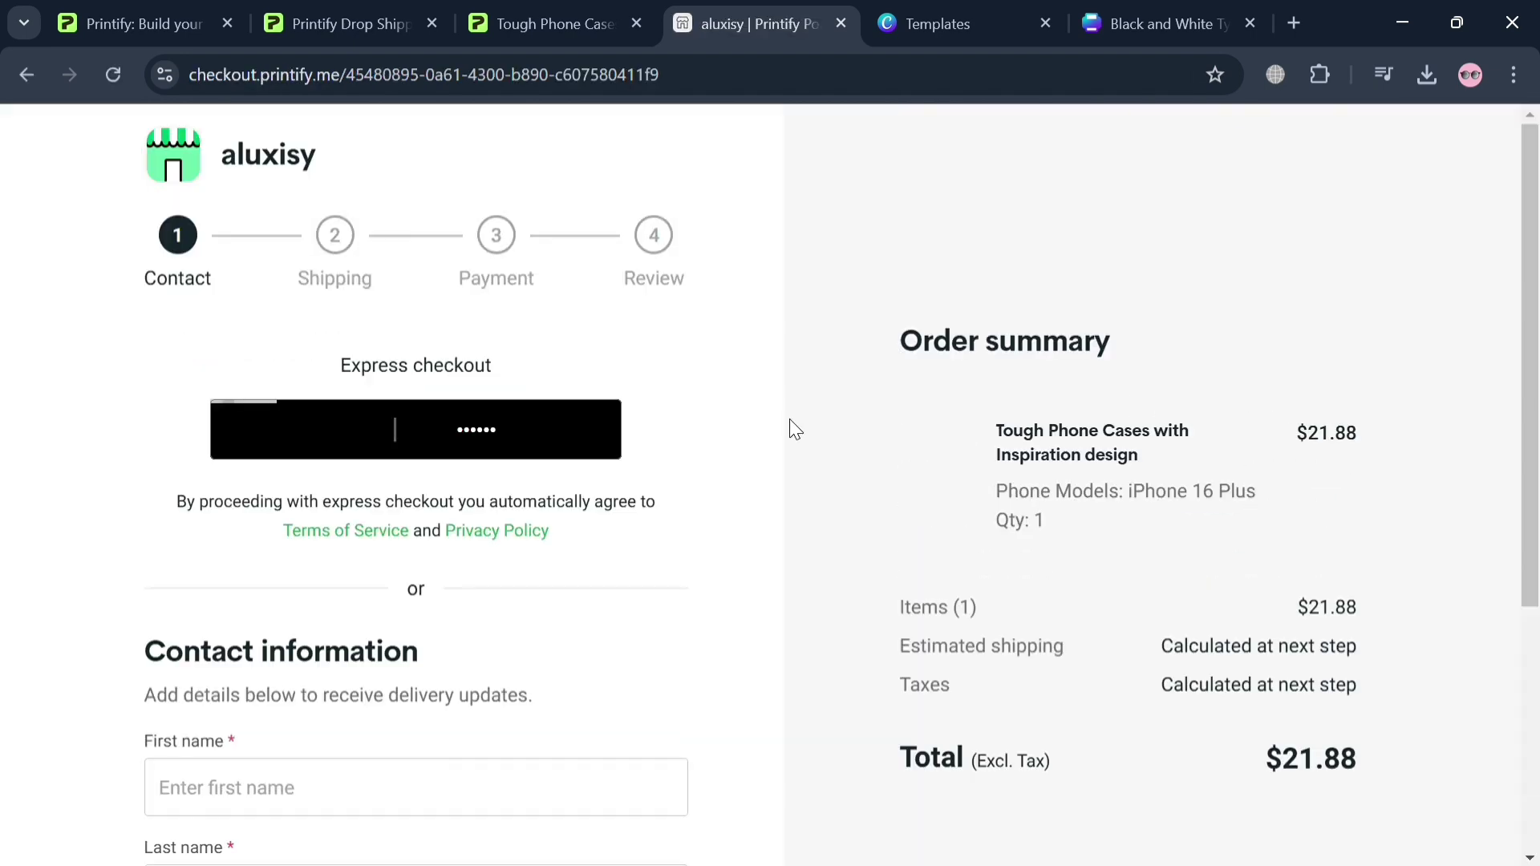
{"action": "scroll", "coordinate": [533, 543], "scroll_direction": "down", "scroll_amount": 5}
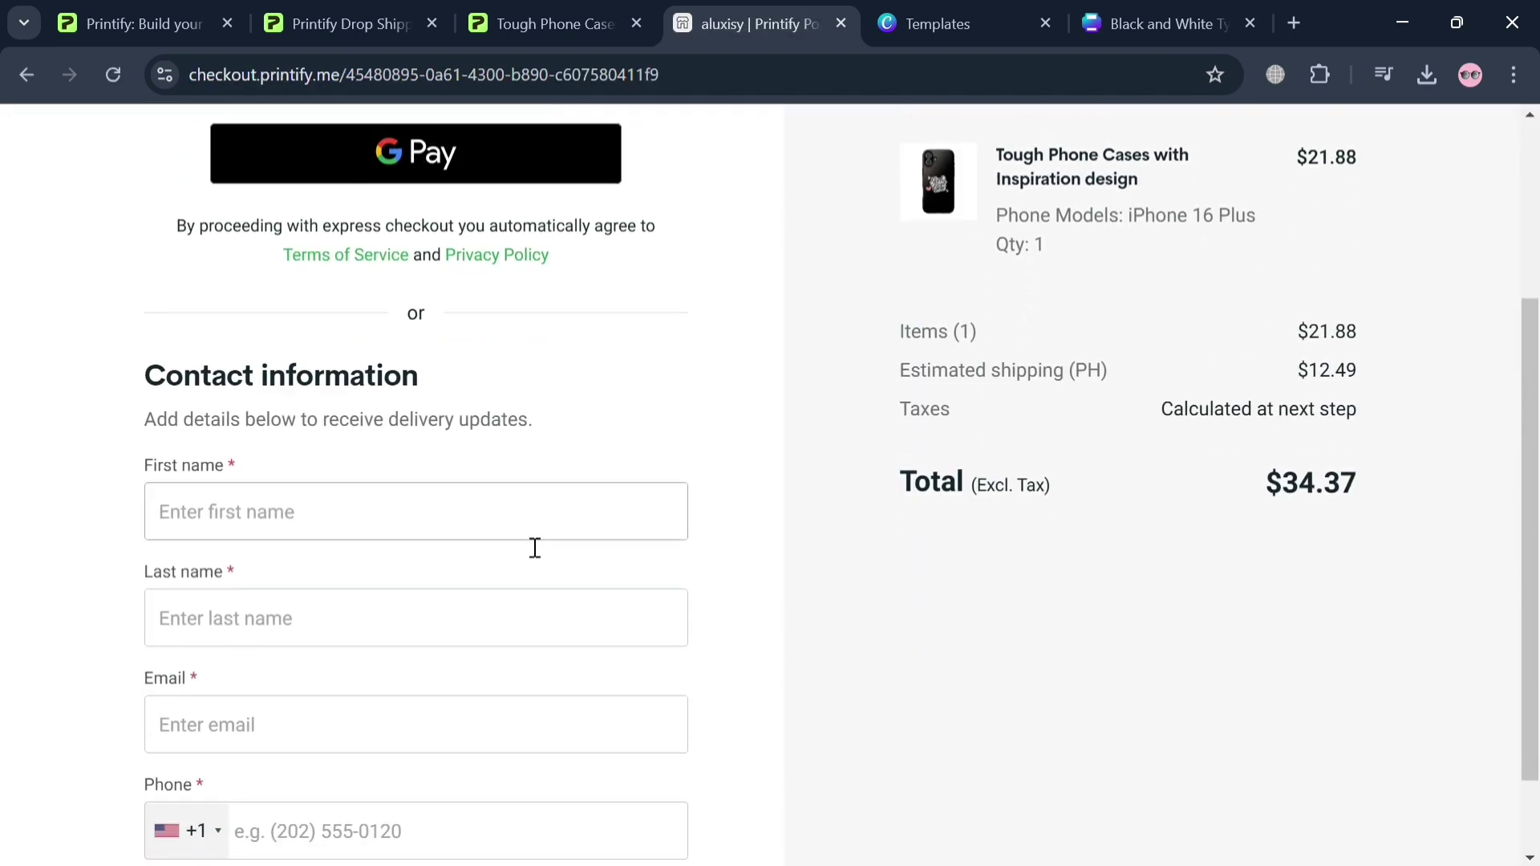
{"action": "scroll", "coordinate": [535, 548], "scroll_direction": "up", "scroll_amount": 5}
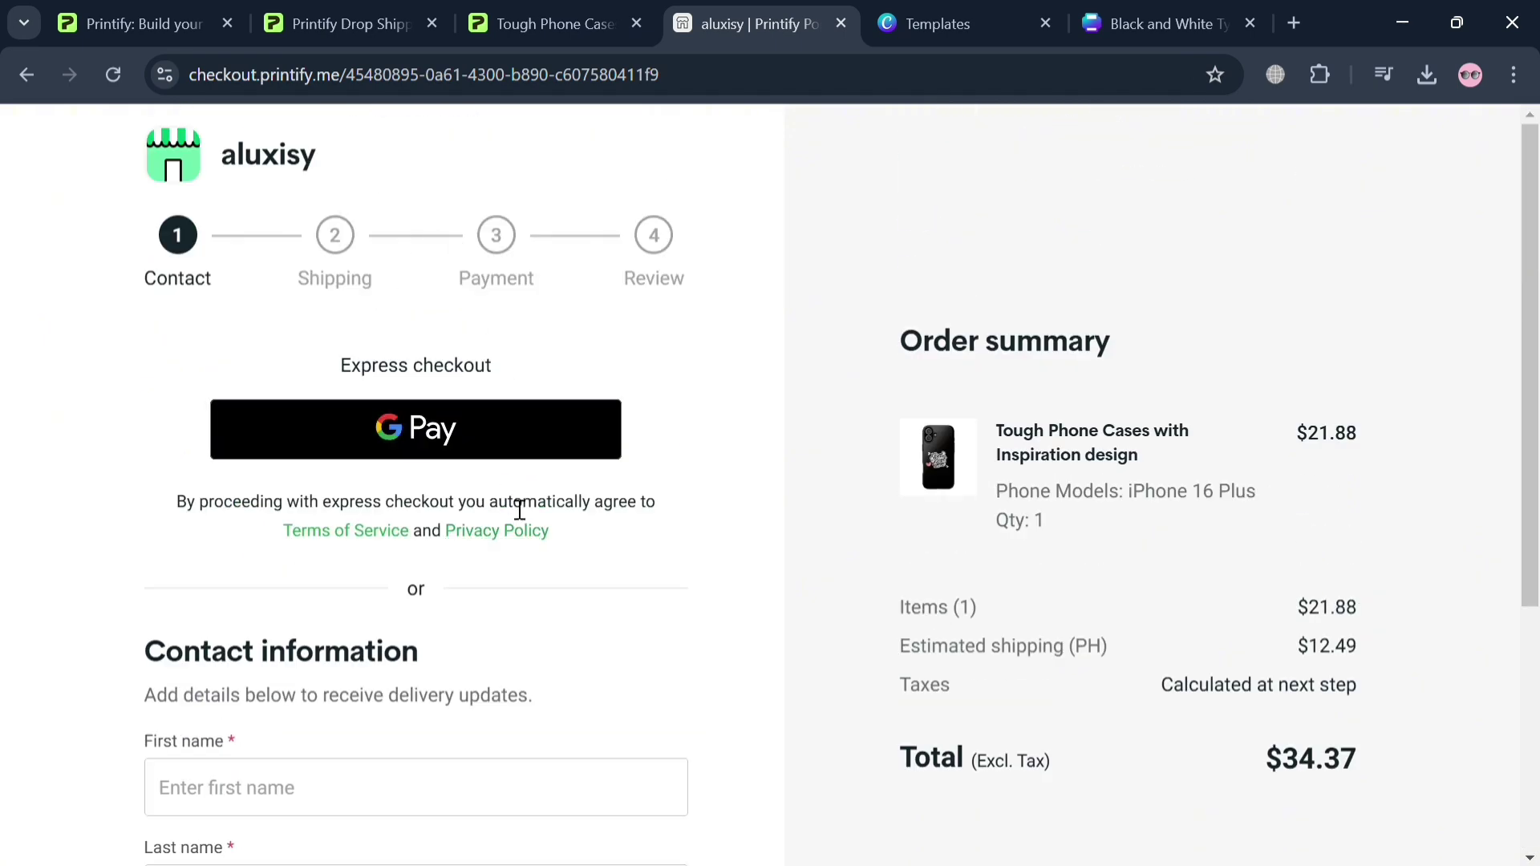
{"action": "scroll", "coordinate": [502, 517], "scroll_direction": "down", "scroll_amount": 5}
{"action": "scroll", "coordinate": [510, 523], "scroll_direction": "up", "scroll_amount": 2}
{"action": "scroll", "coordinate": [507, 524], "scroll_direction": "up", "scroll_amount": 2}
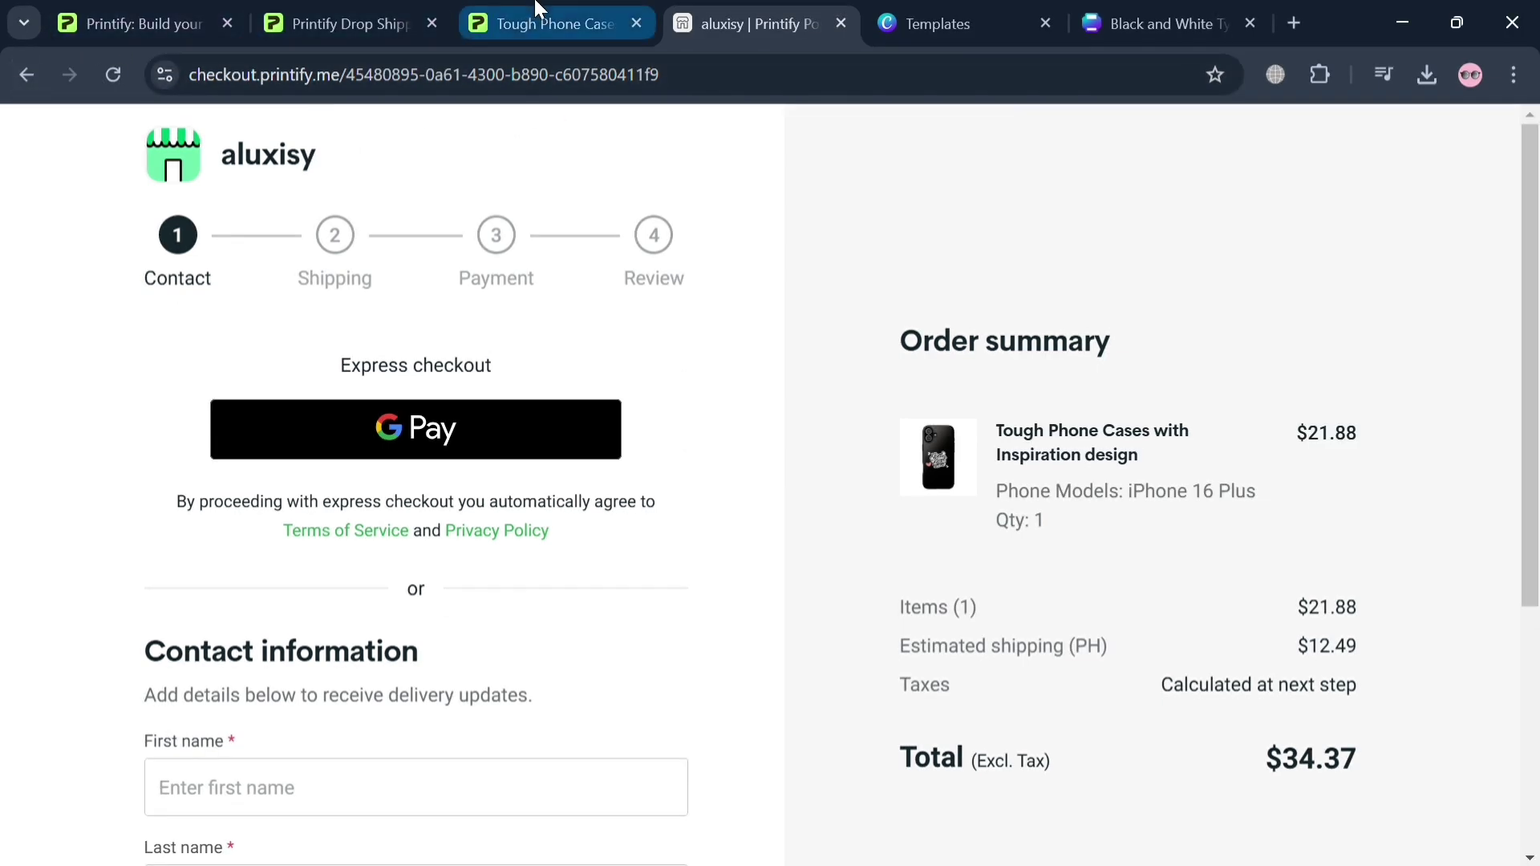
{"action": "left_click", "coordinate": [537, 10]}
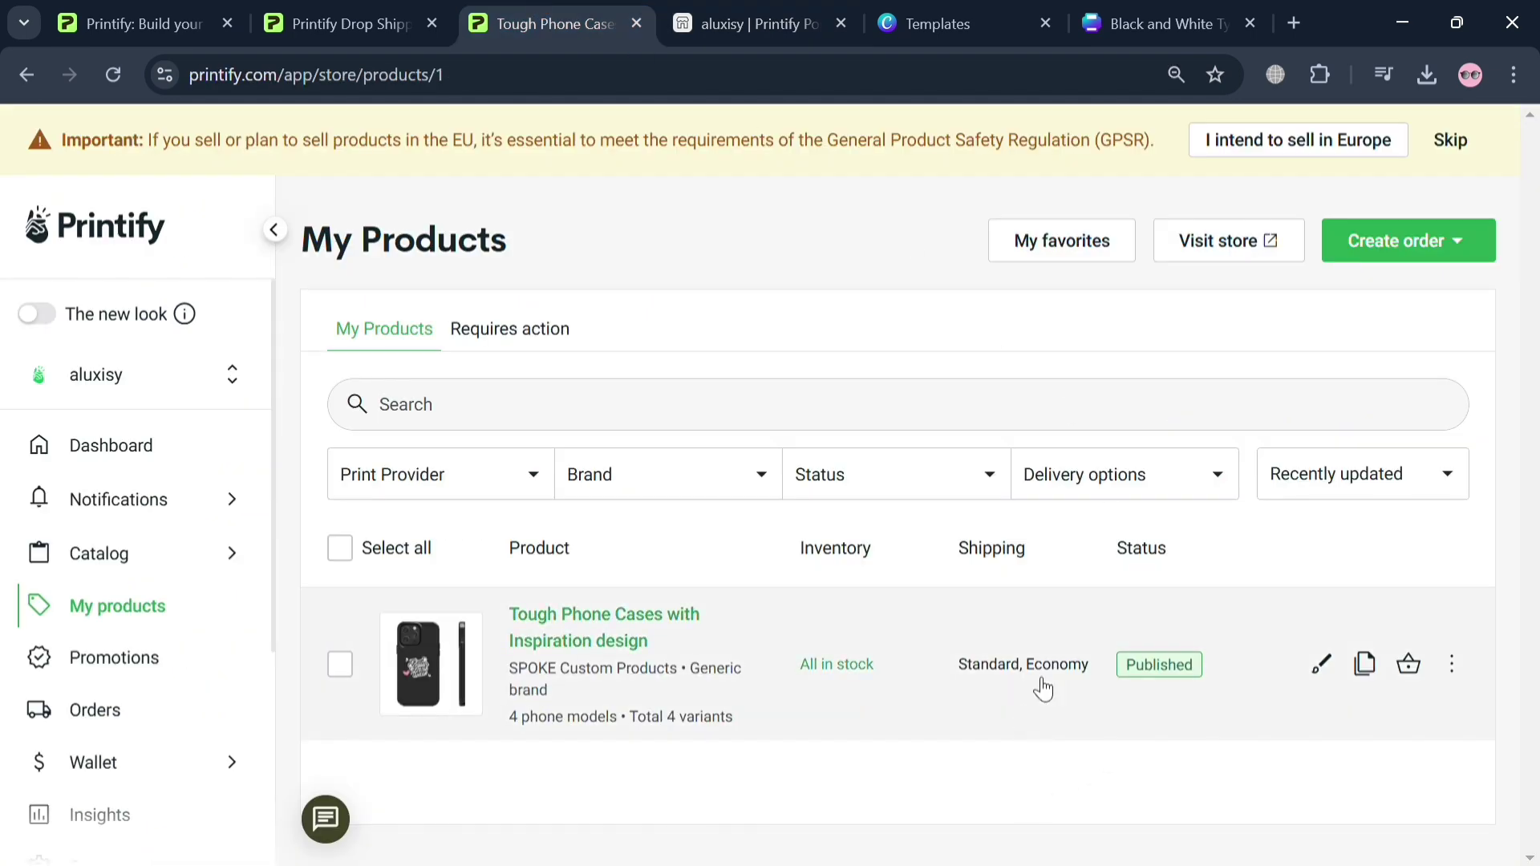
{"action": "mouse_move", "coordinate": [114, 578]}
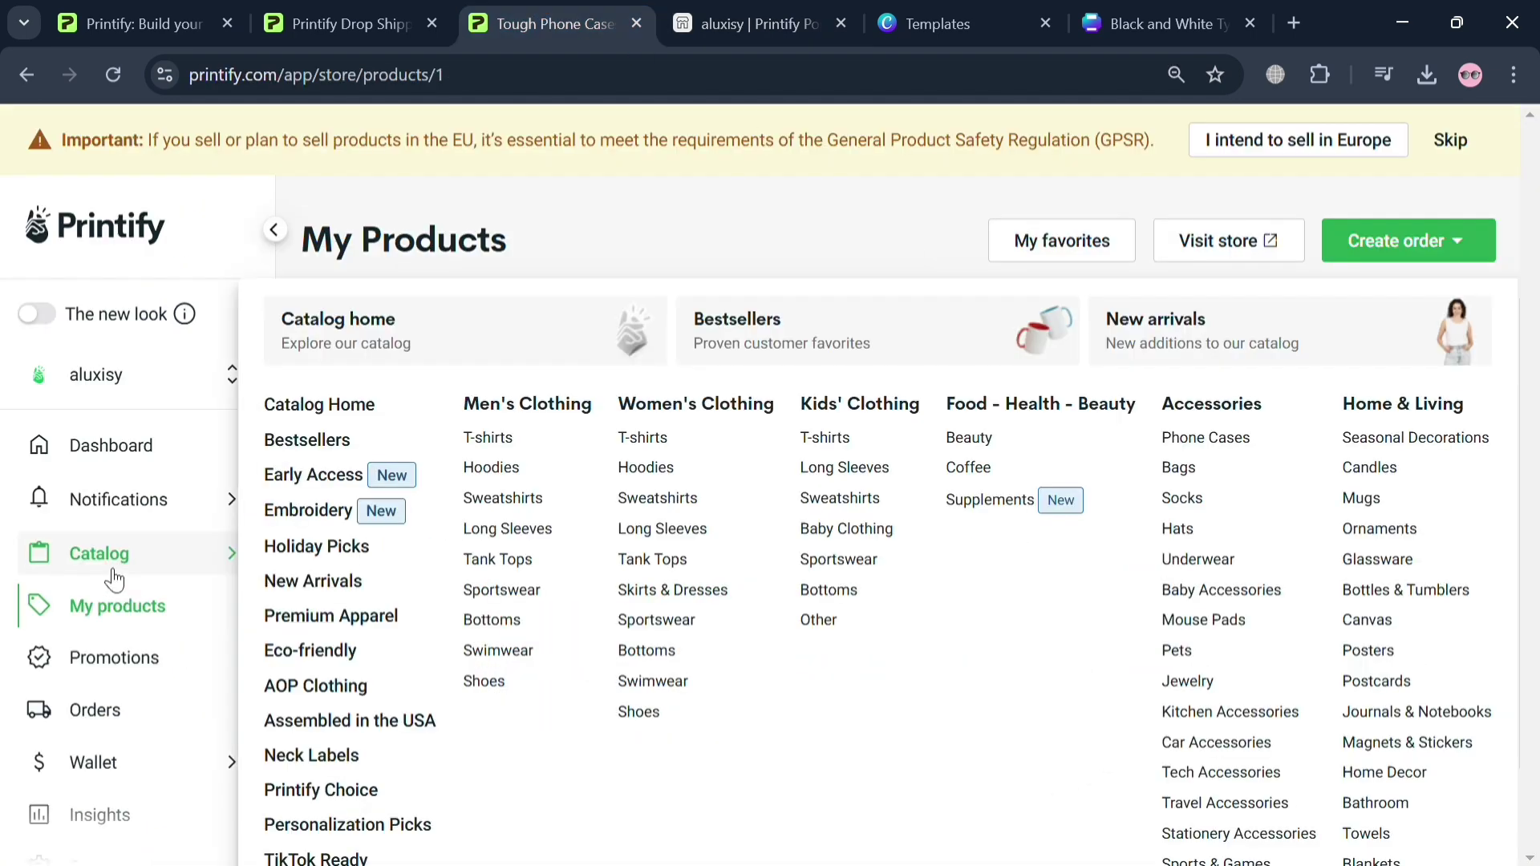